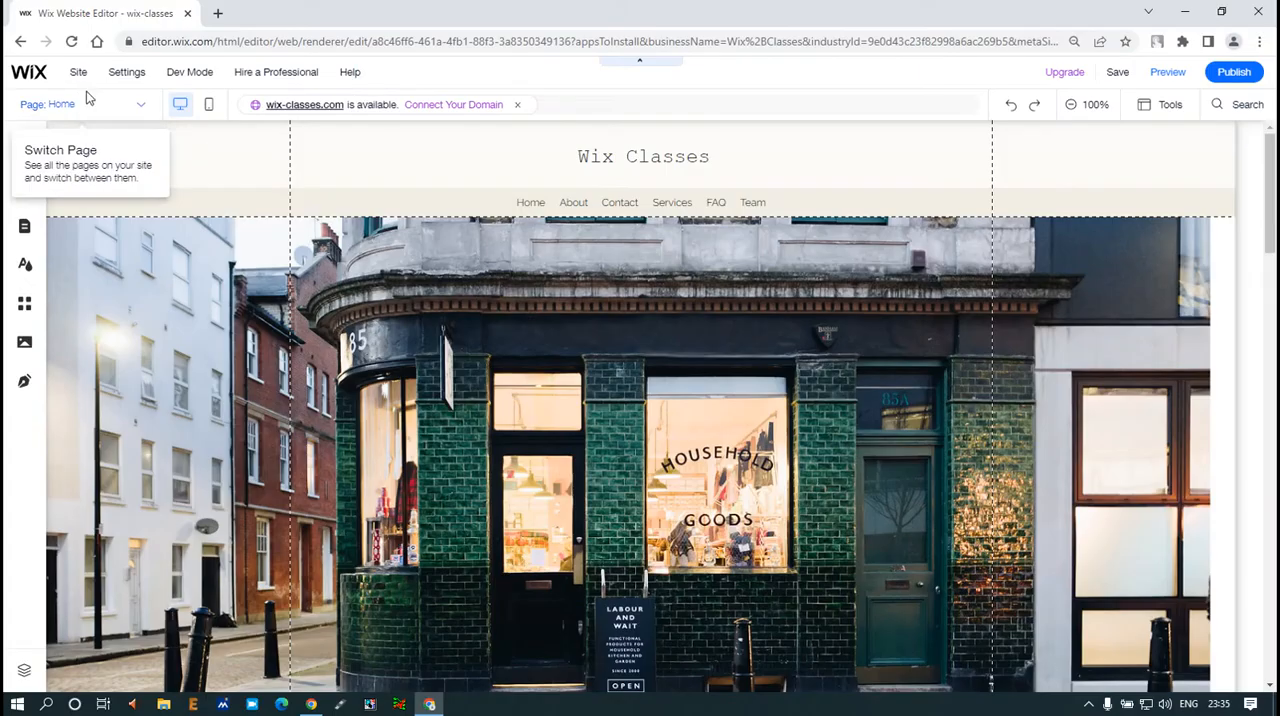
Open the page management view from the list of site pages
click(160, 138)
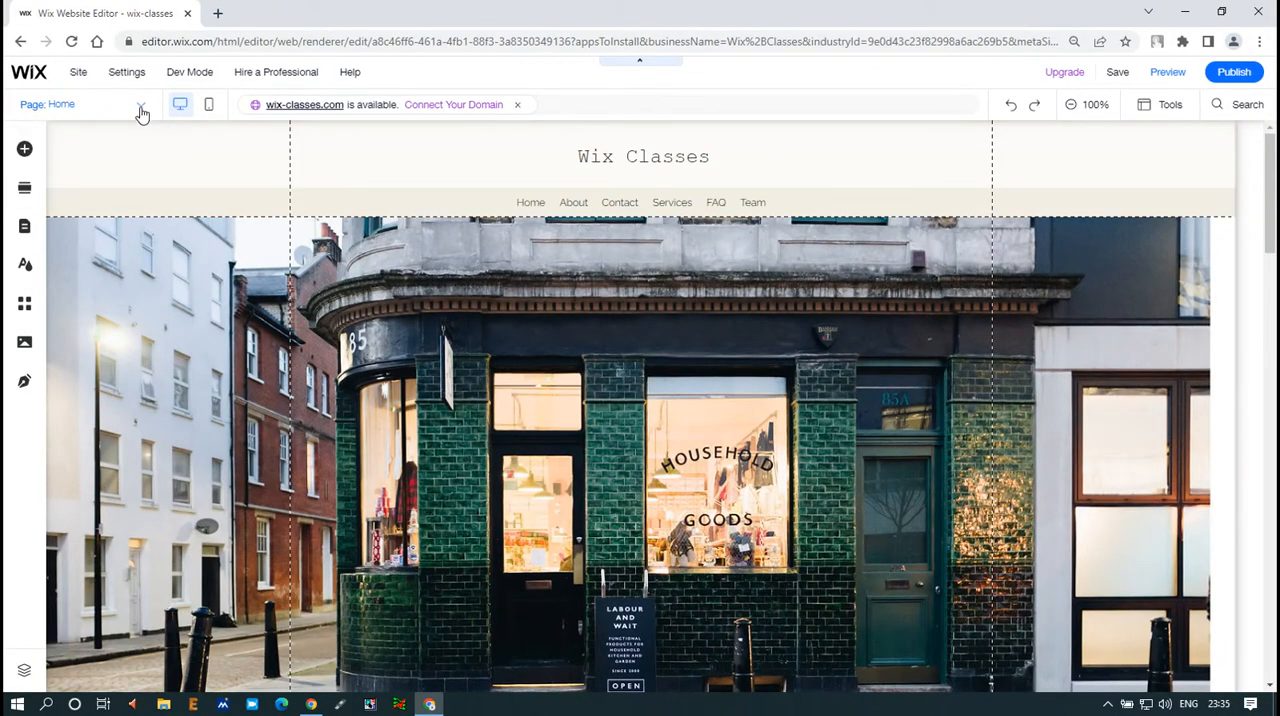
click(142, 112)
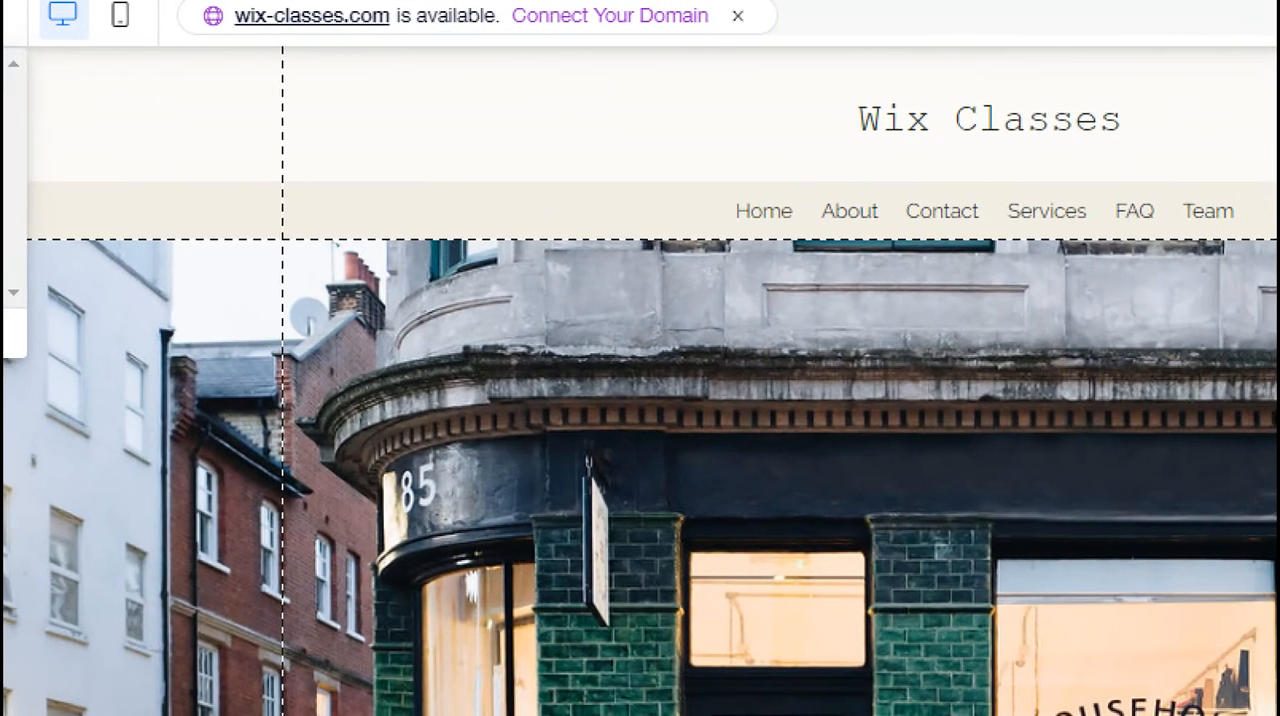
drag(664, 177, 1229, 241)
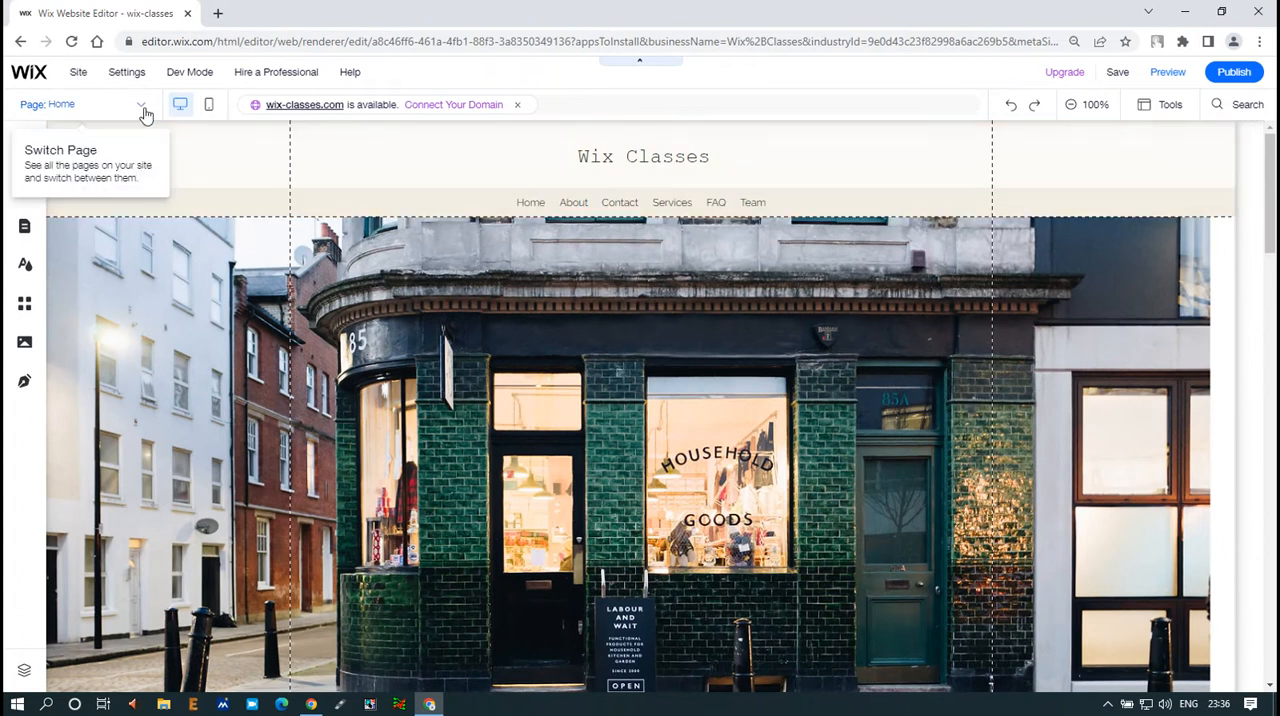
click(137, 102)
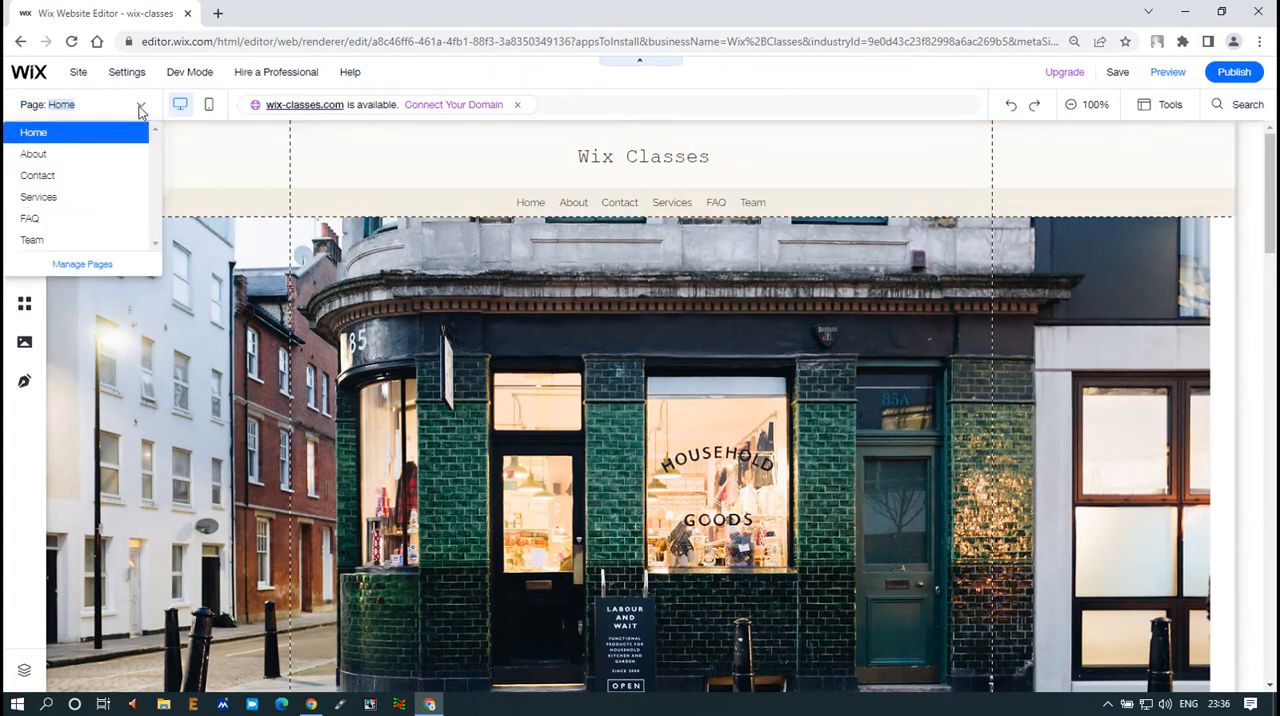
click(74, 267)
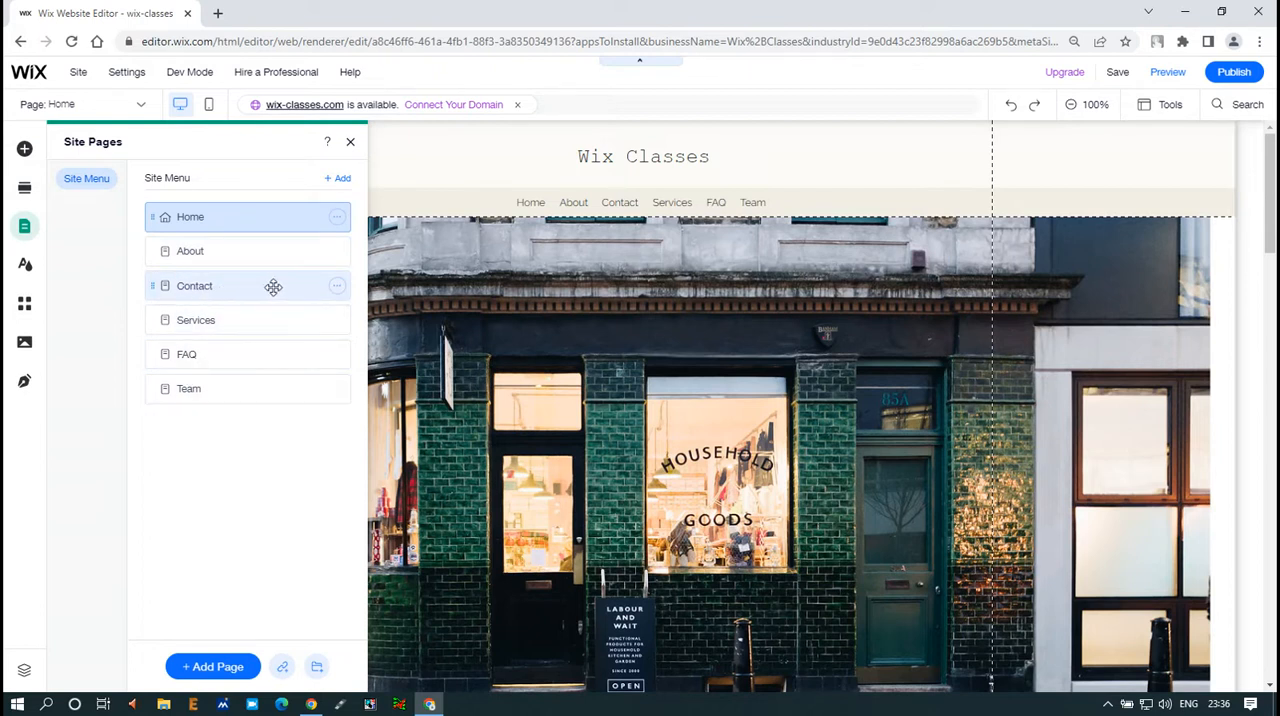
Move the Contact page to the end of the site menu, after Team
drag(273, 287, 265, 416)
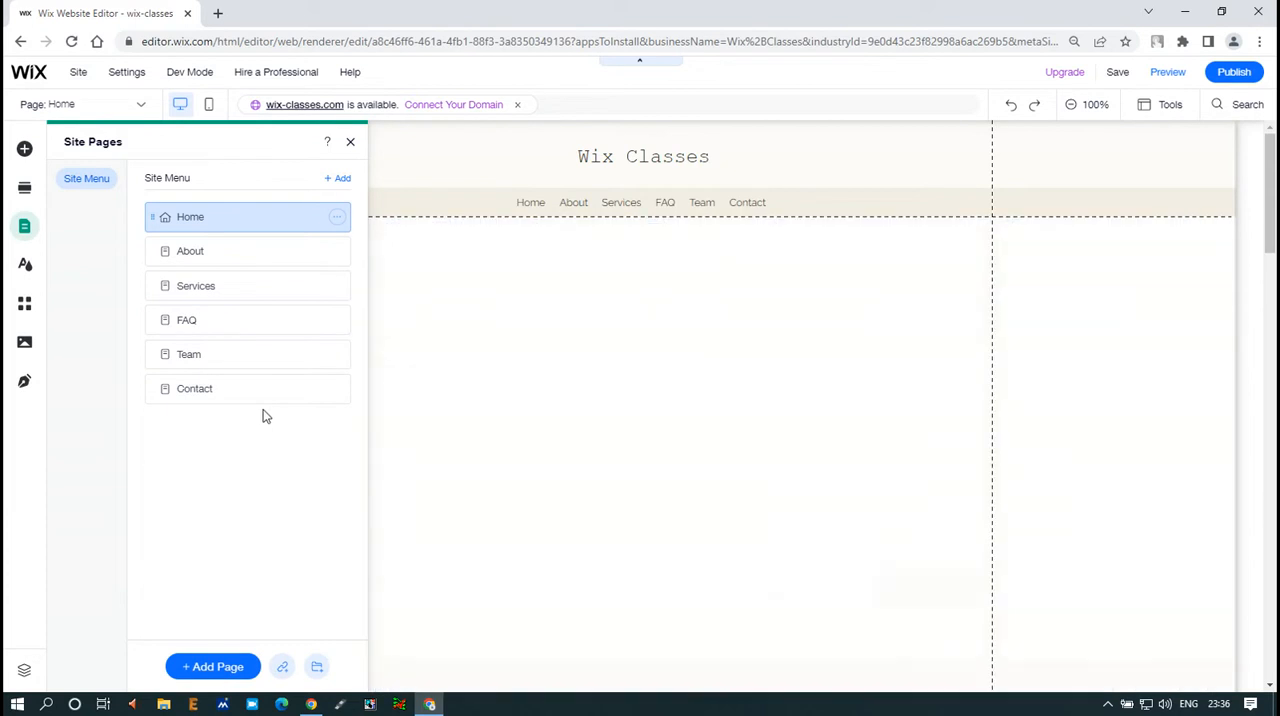
click(257, 396)
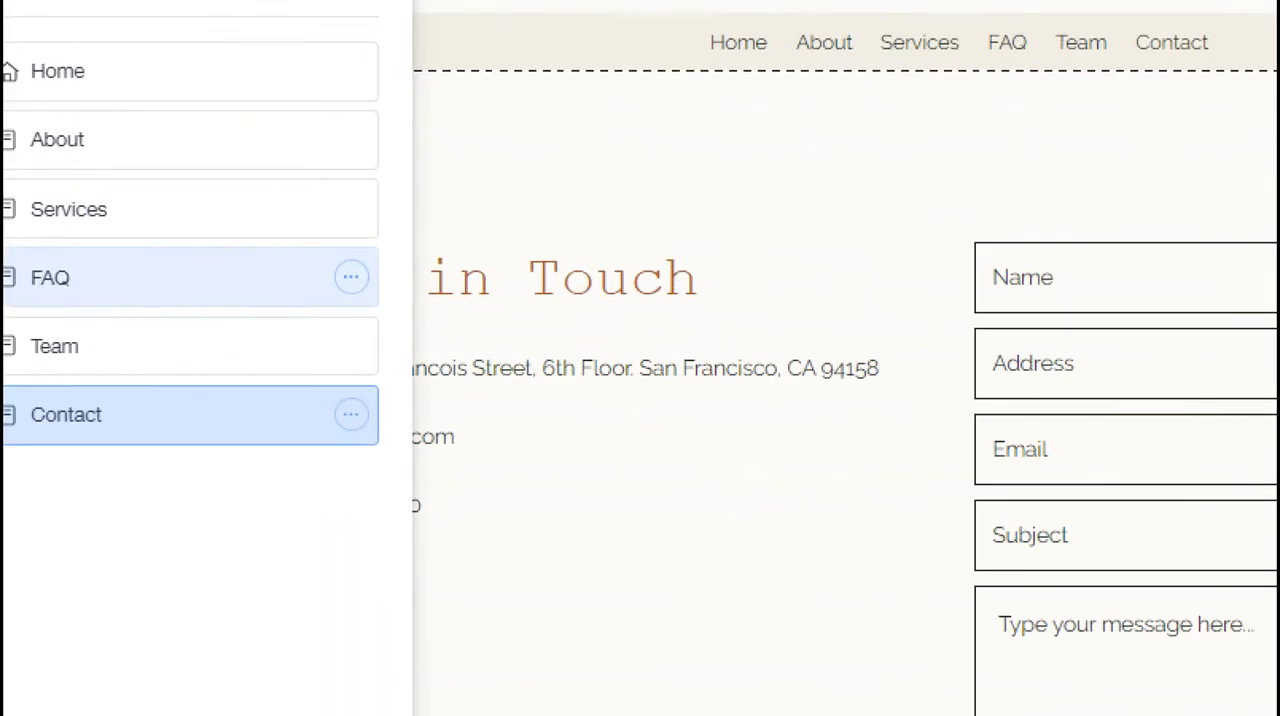
drag(148, 371, 260, 408)
mouse_move(357, 389)
mouse_down()
mouse_move(604, 325)
mouse_move(732, 230)
mouse_move(776, 218)
mouse_up()
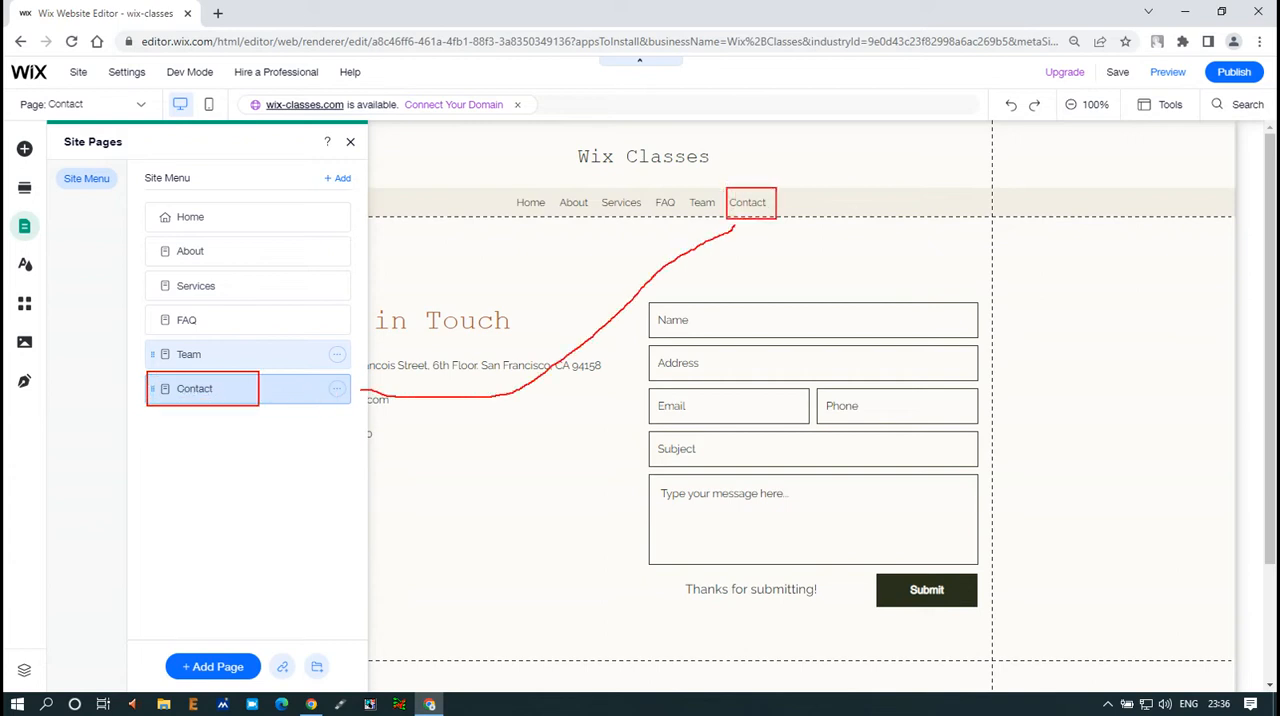
key(Escape)
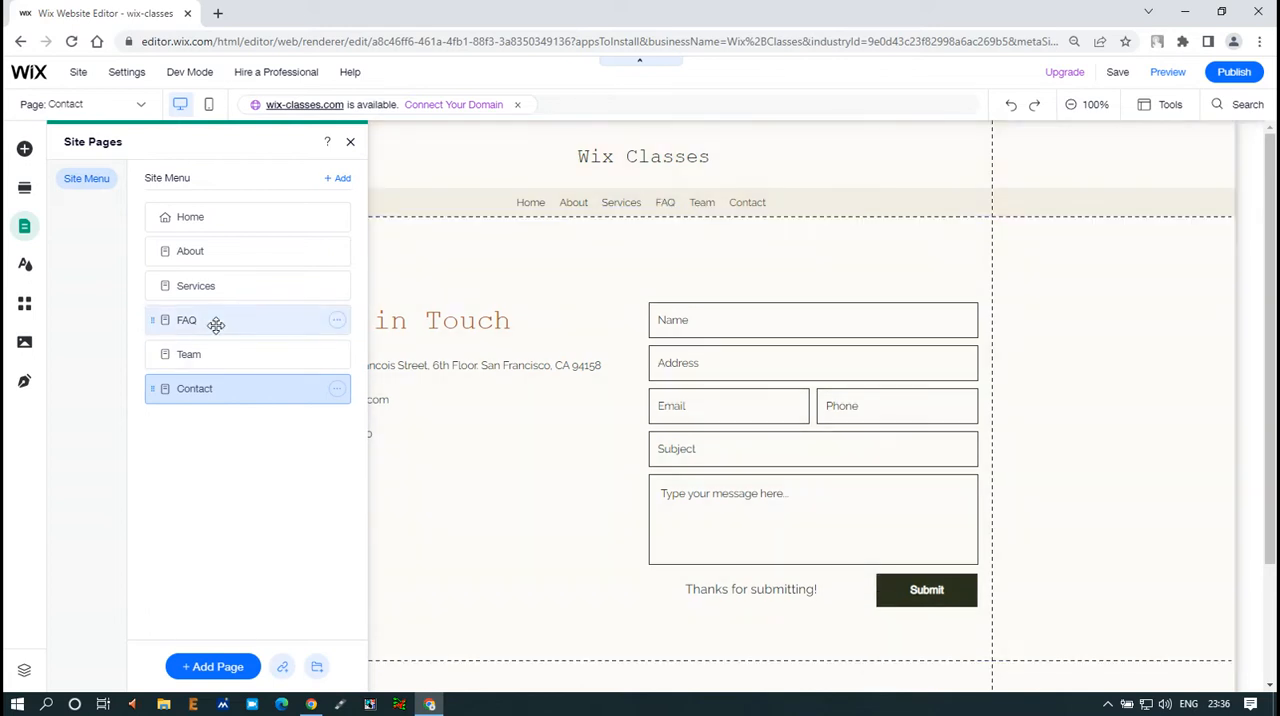
Reorder the site menu so that the FAQ page comes after Team and before Contact
drag(216, 324, 212, 352)
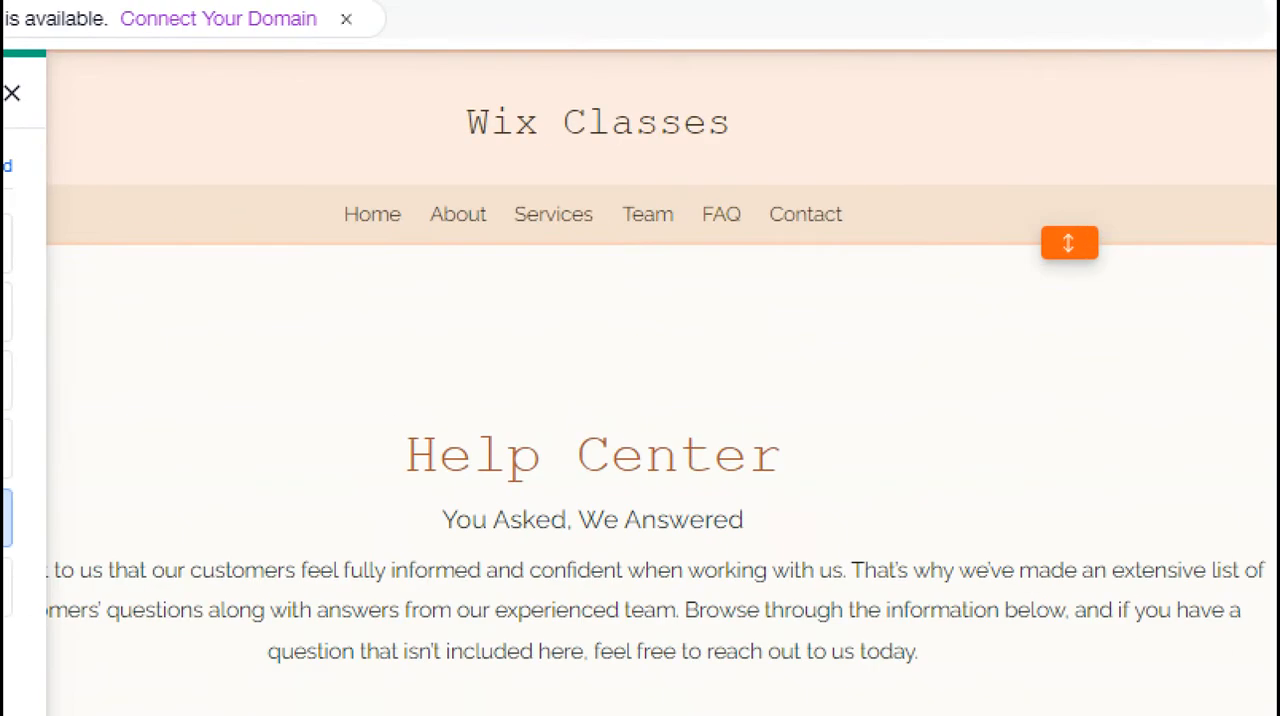
drag(685, 197, 753, 233)
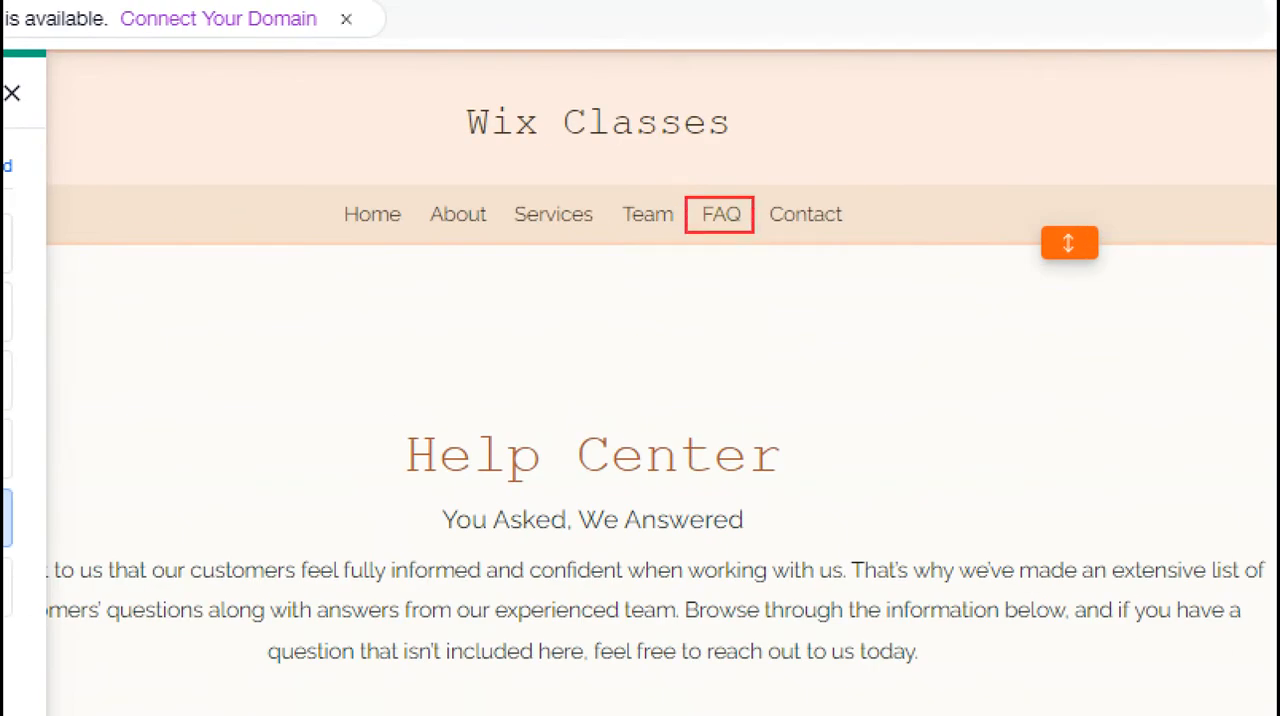
drag(639, 202, 692, 178)
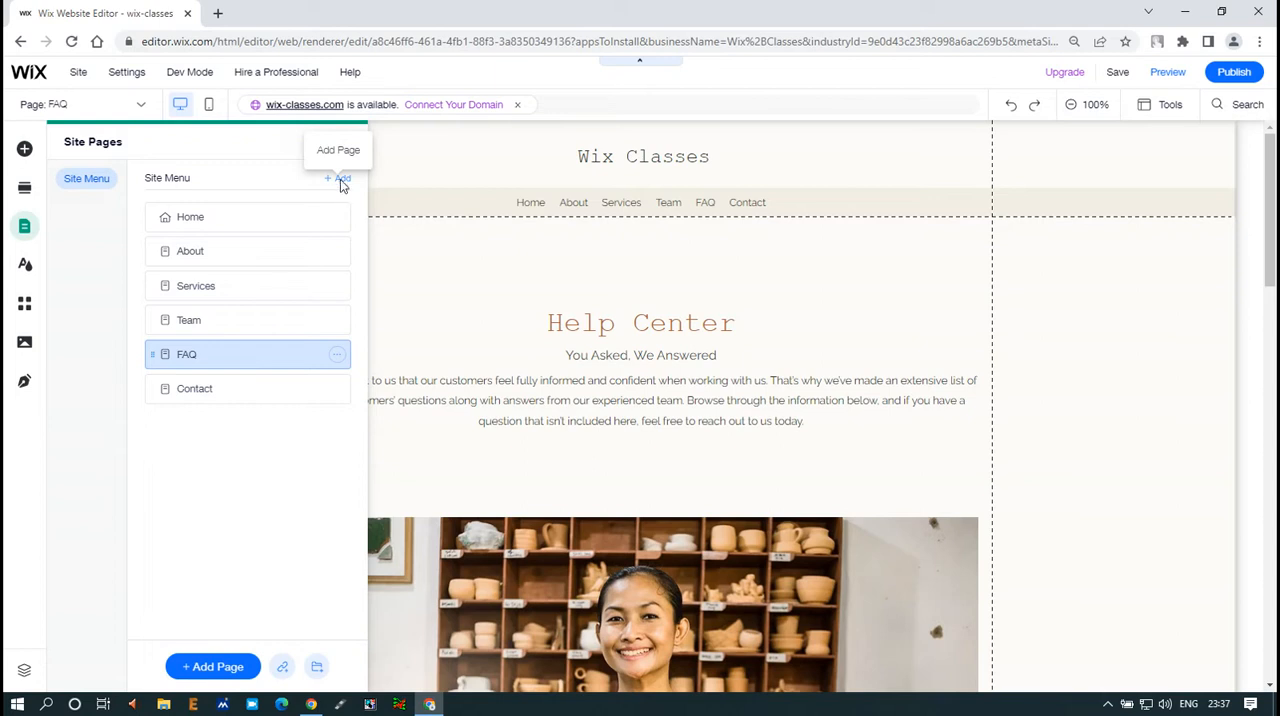
Browse the About page templates and add a page from the Basic template in the Services category, keeping the name Services
click(341, 183)
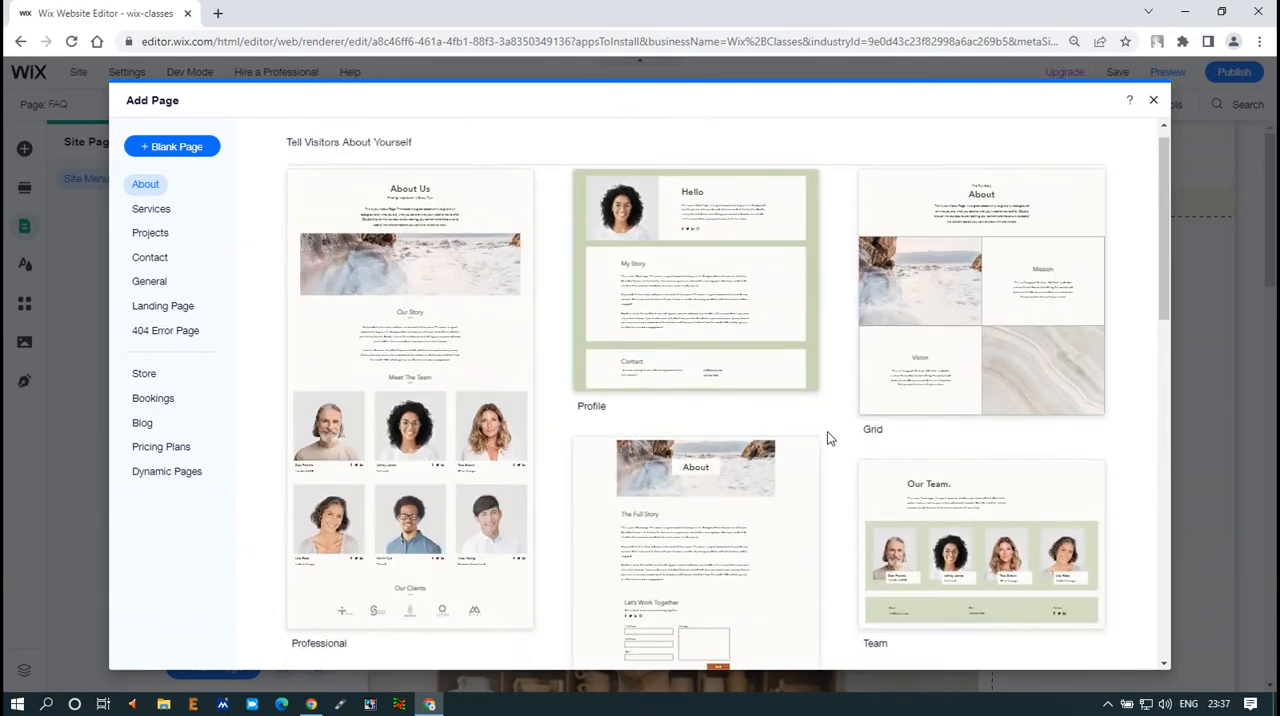
scroll(827, 437, down, 10)
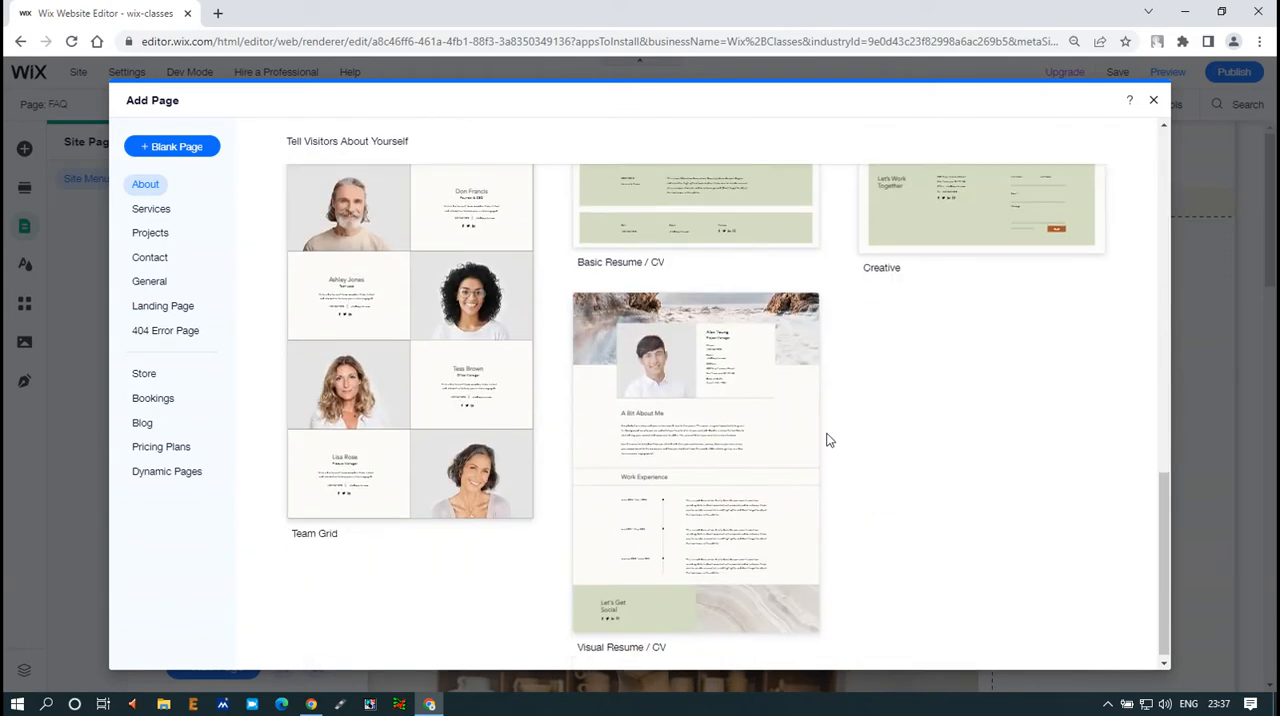
scroll(879, 442, down, 1)
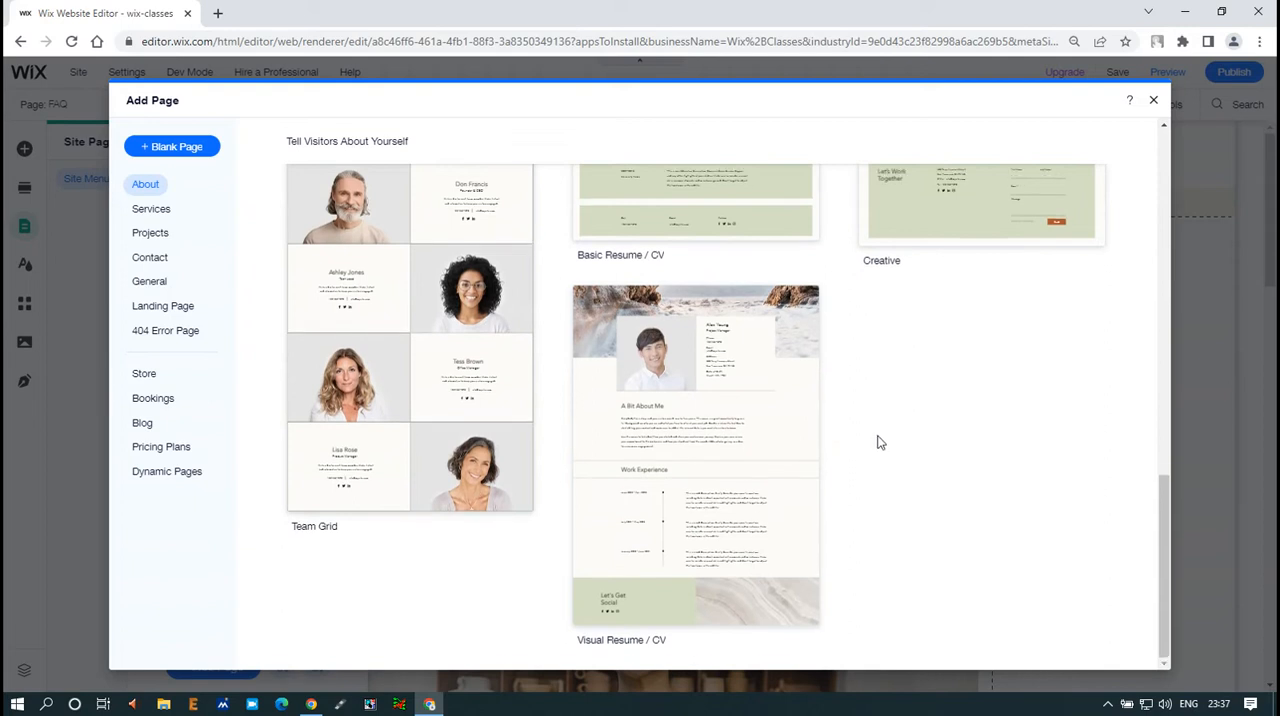
scroll(711, 451, up, 5)
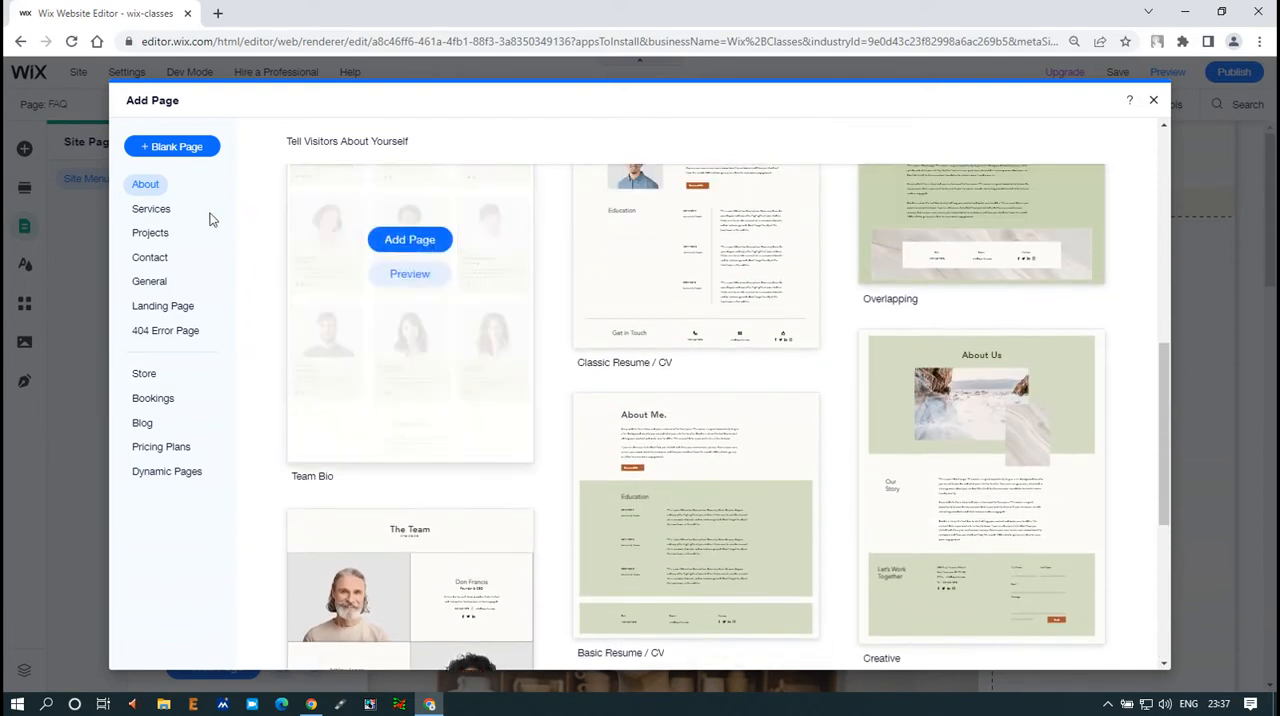
click(151, 210)
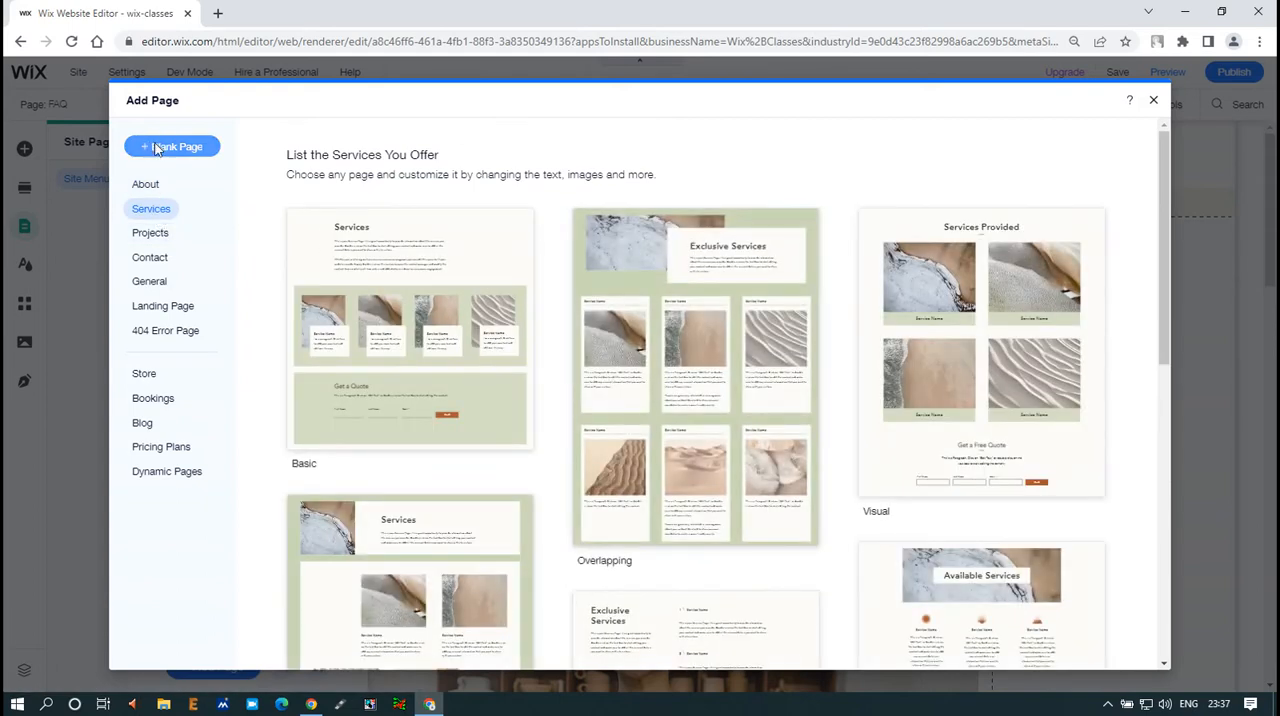
mouse_move(423, 251)
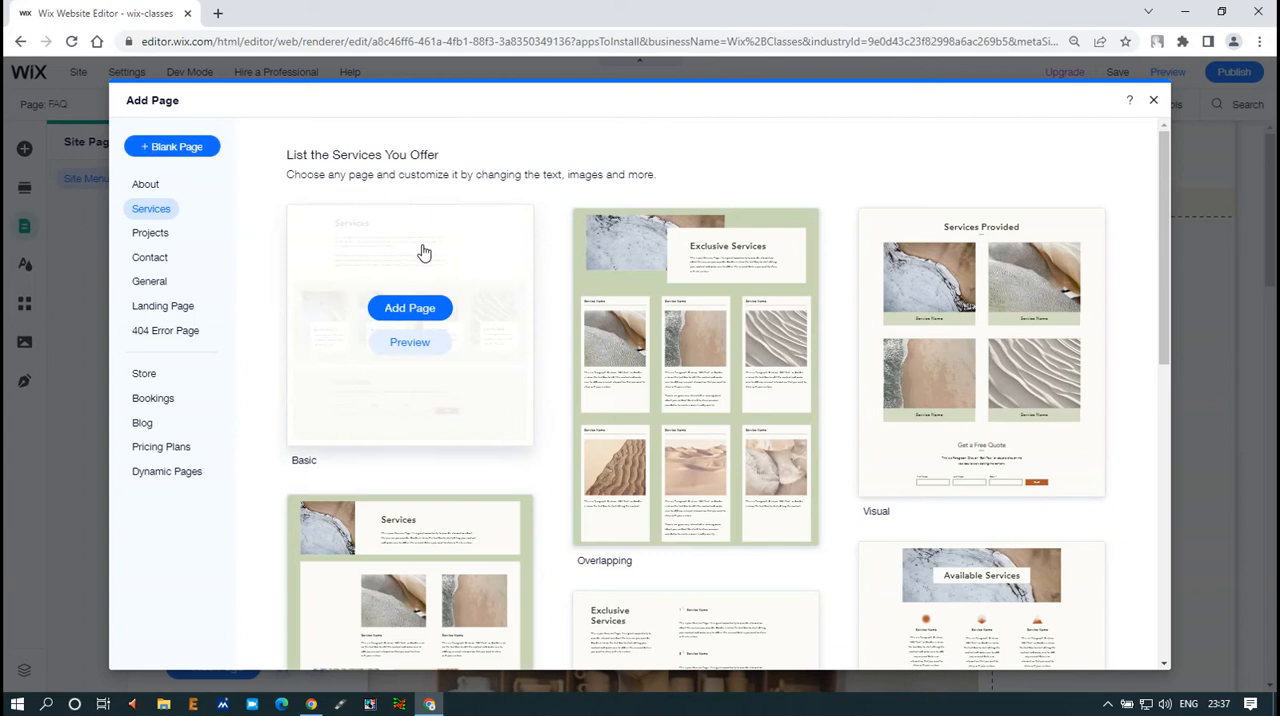
click(410, 310)
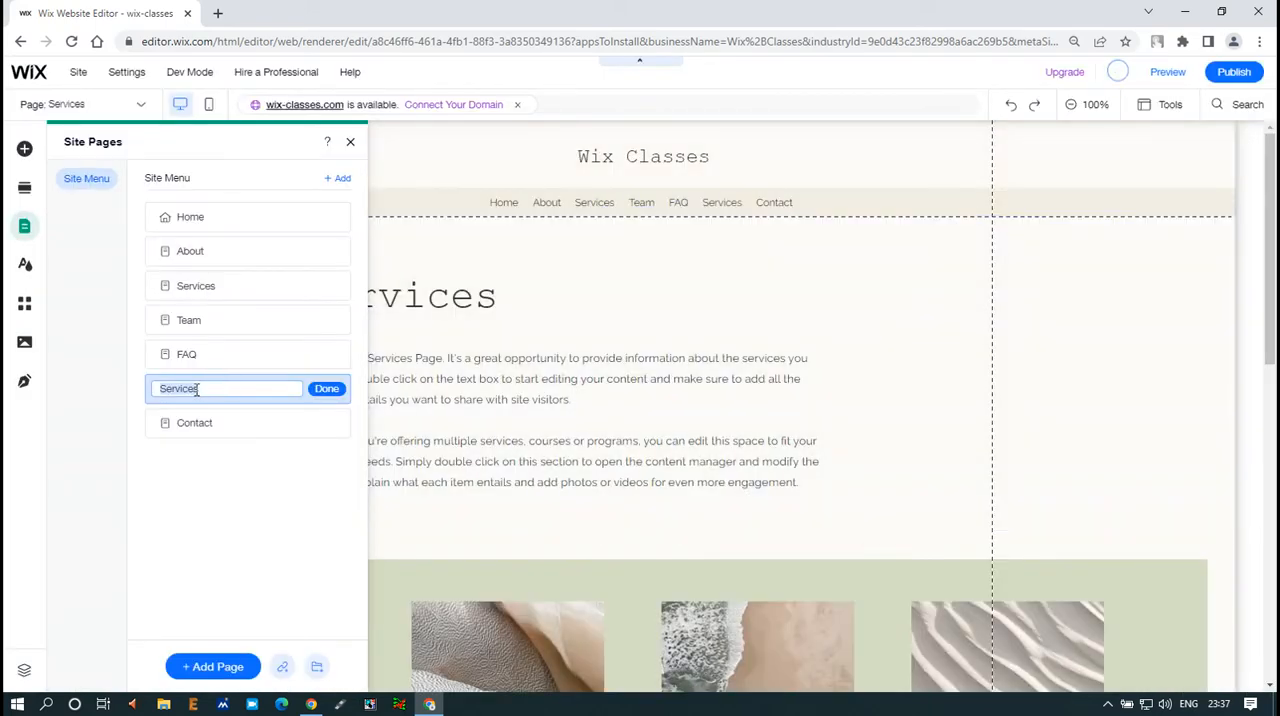
click(321, 389)
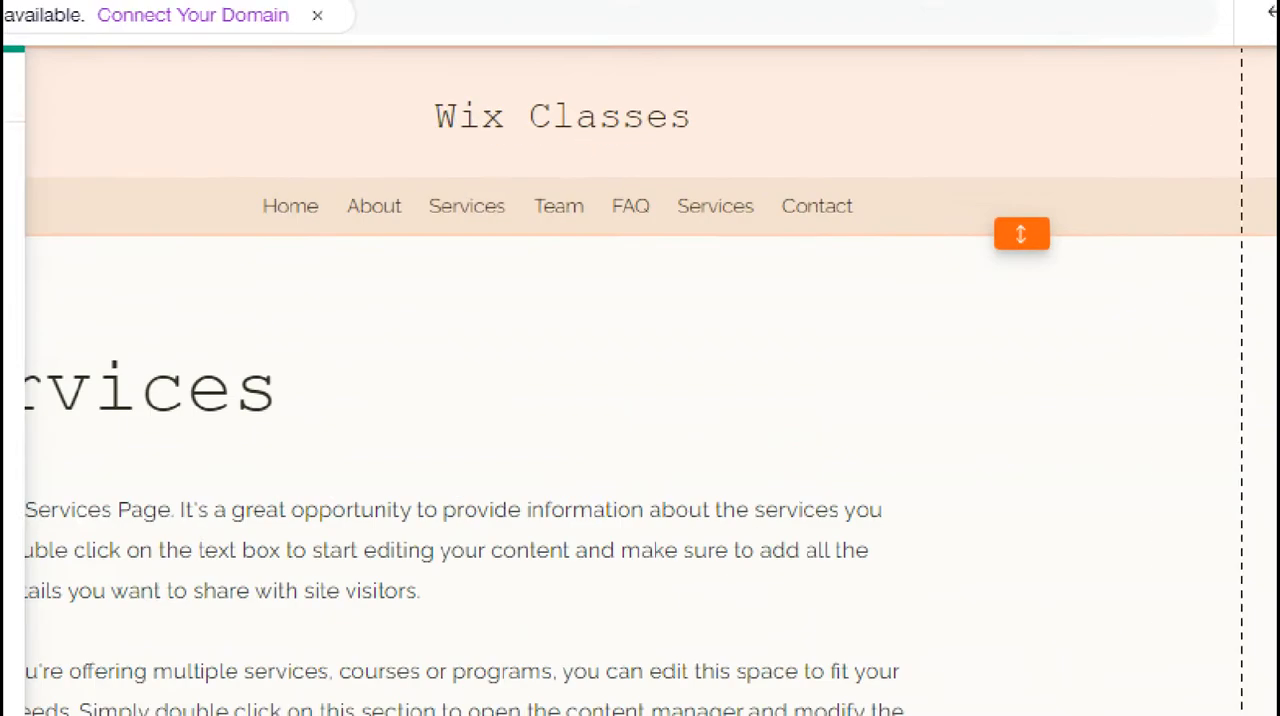
drag(660, 177, 773, 231)
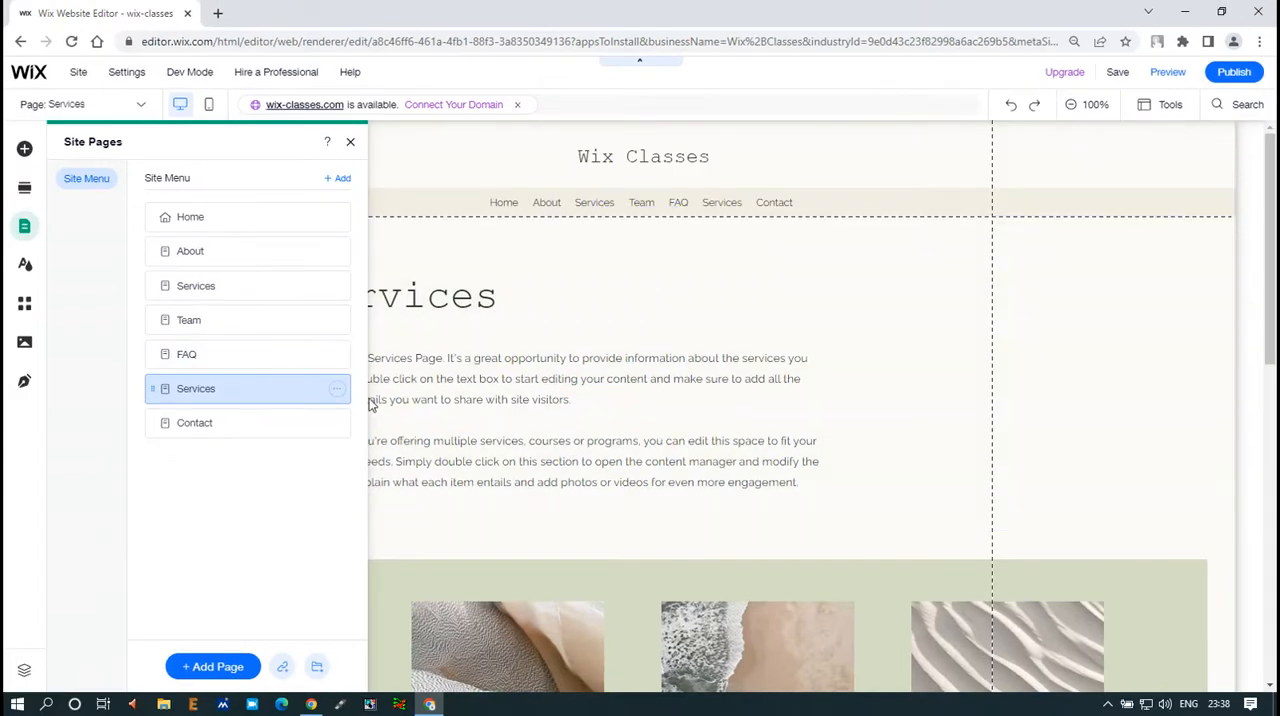
Delete the duplicate Services page located between FAQ and Contact, and confirm the deletion
click(337, 391)
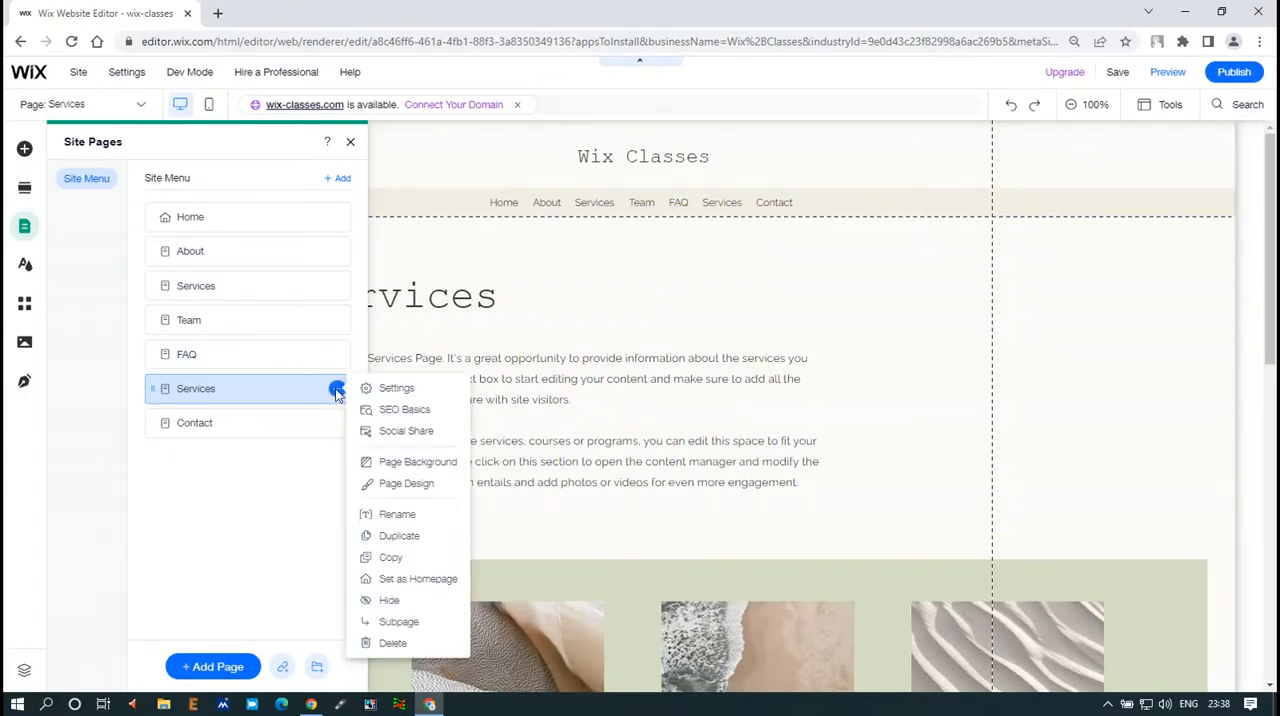
click(335, 393)
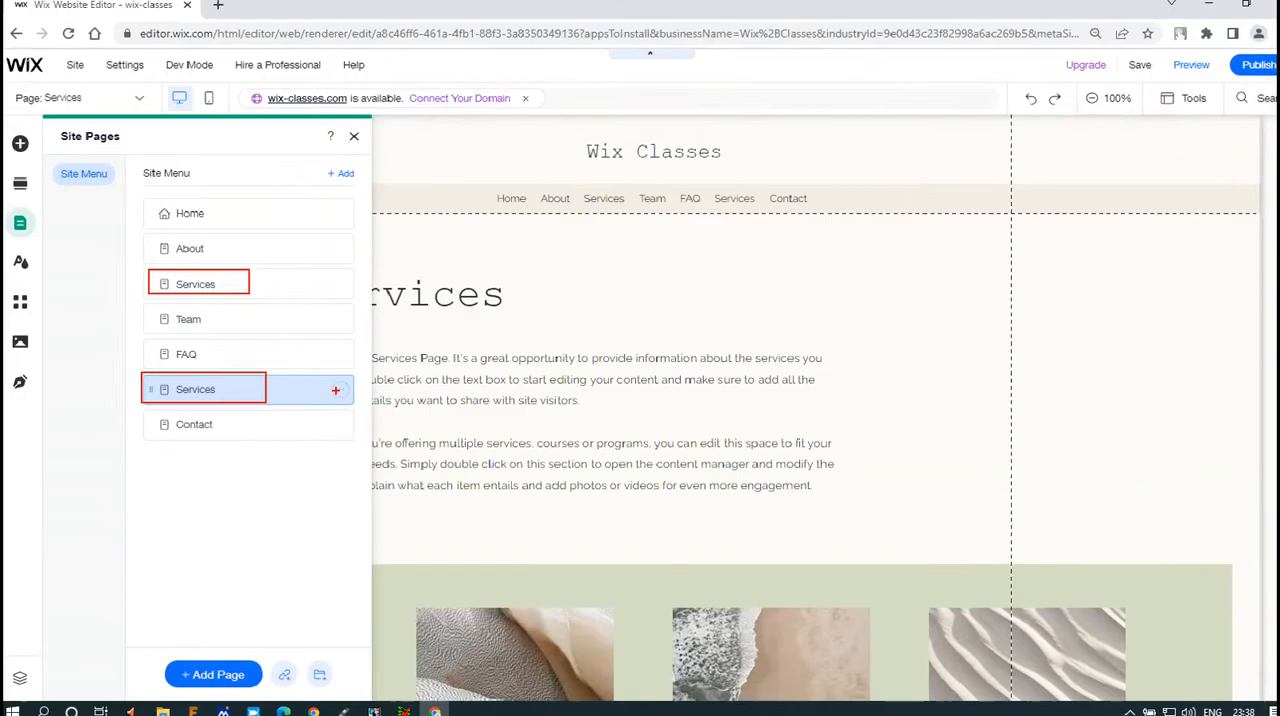
click(340, 397)
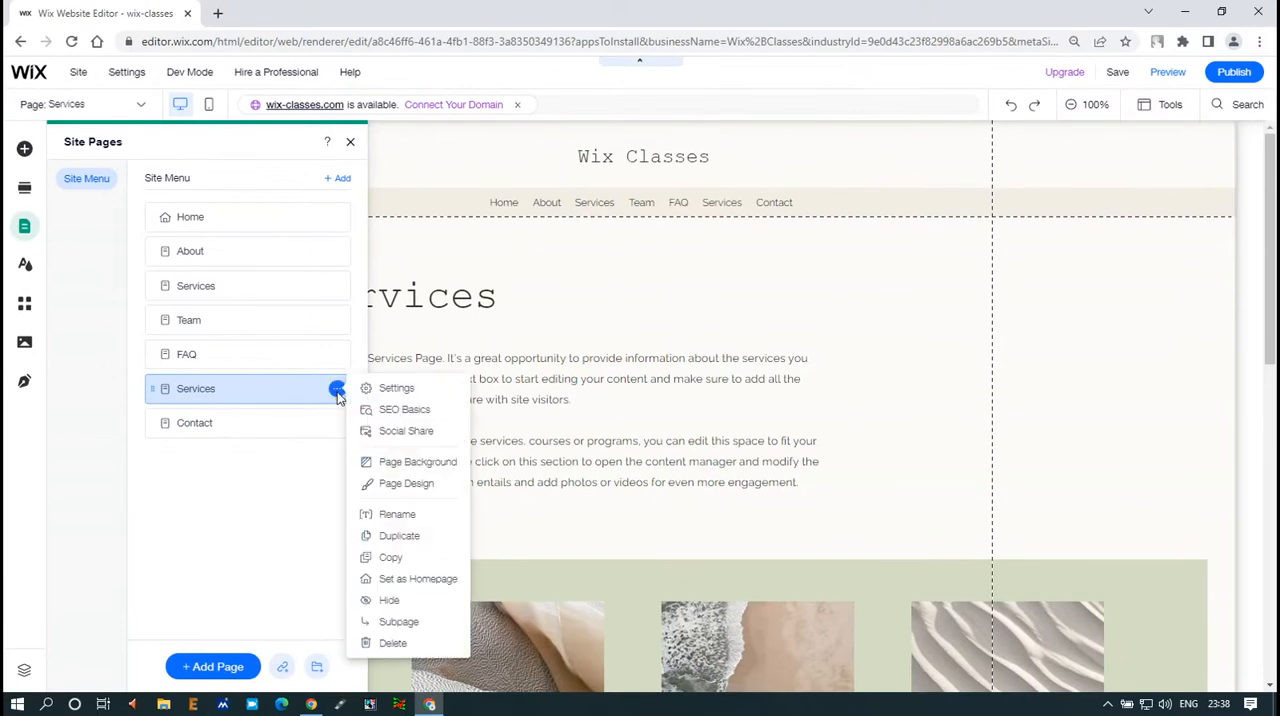
click(392, 643)
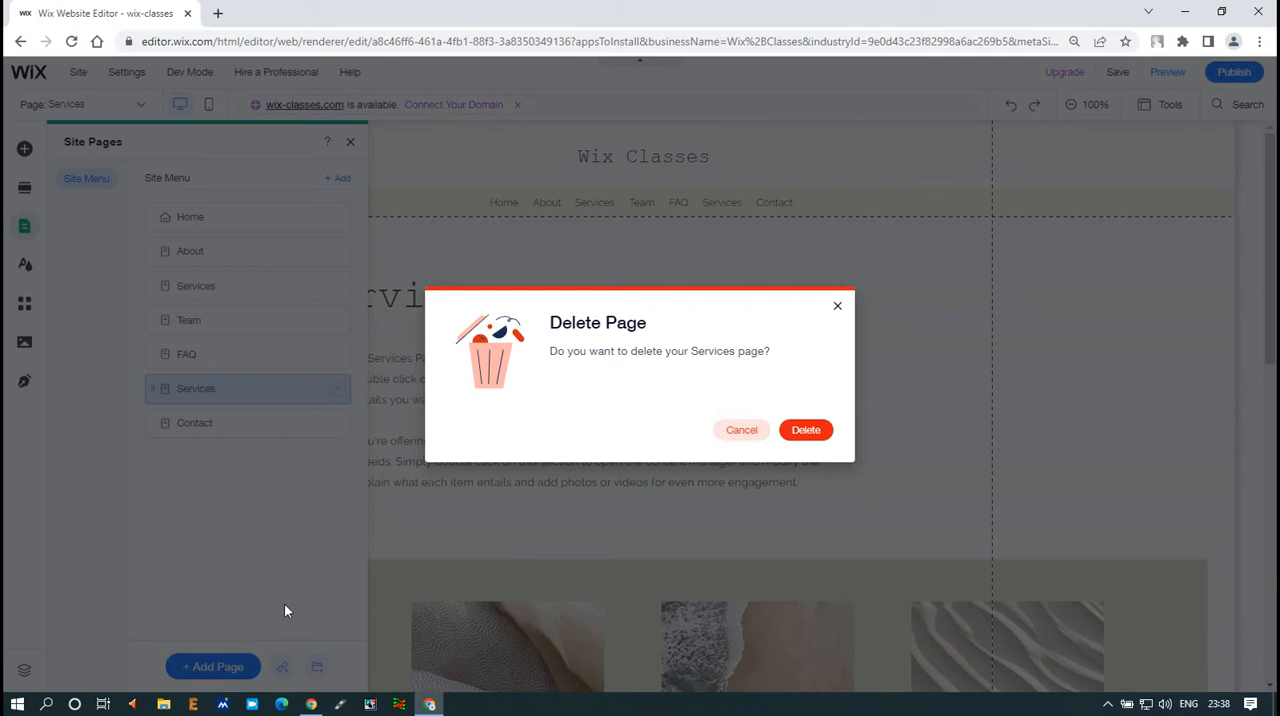
click(813, 433)
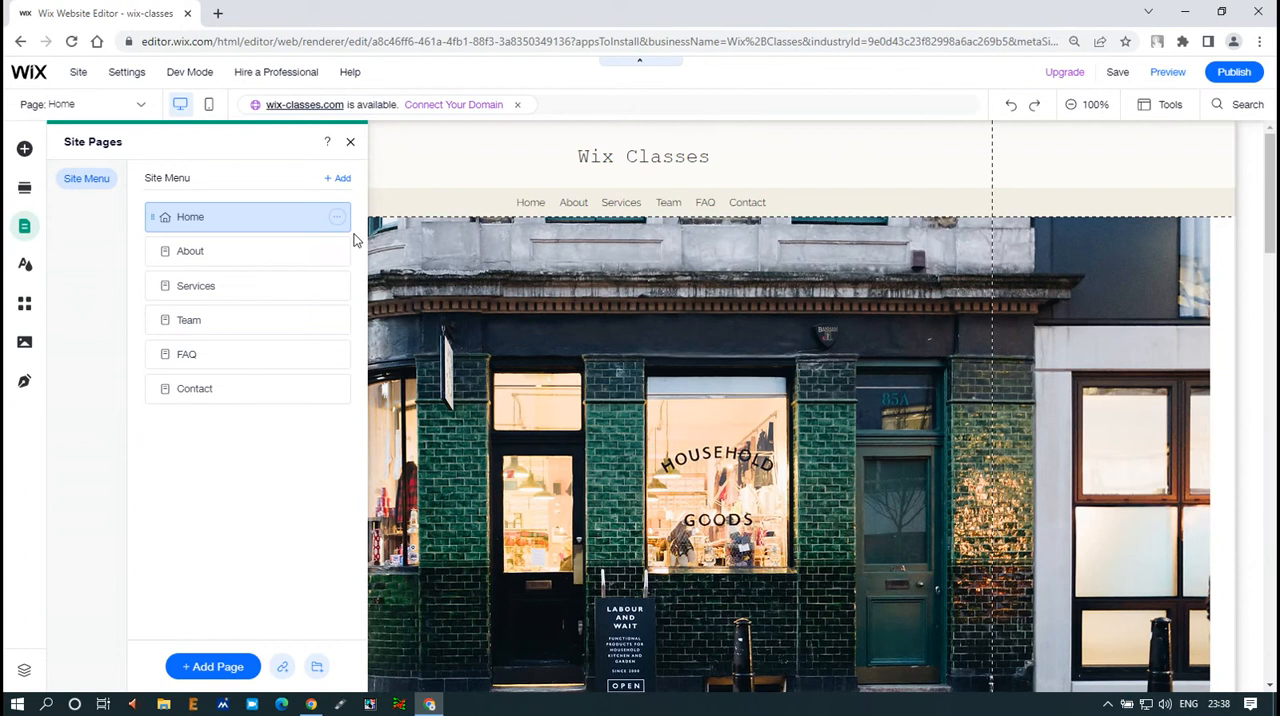
Hide the Home page from the site menu in its page settings and close the page management view
click(338, 219)
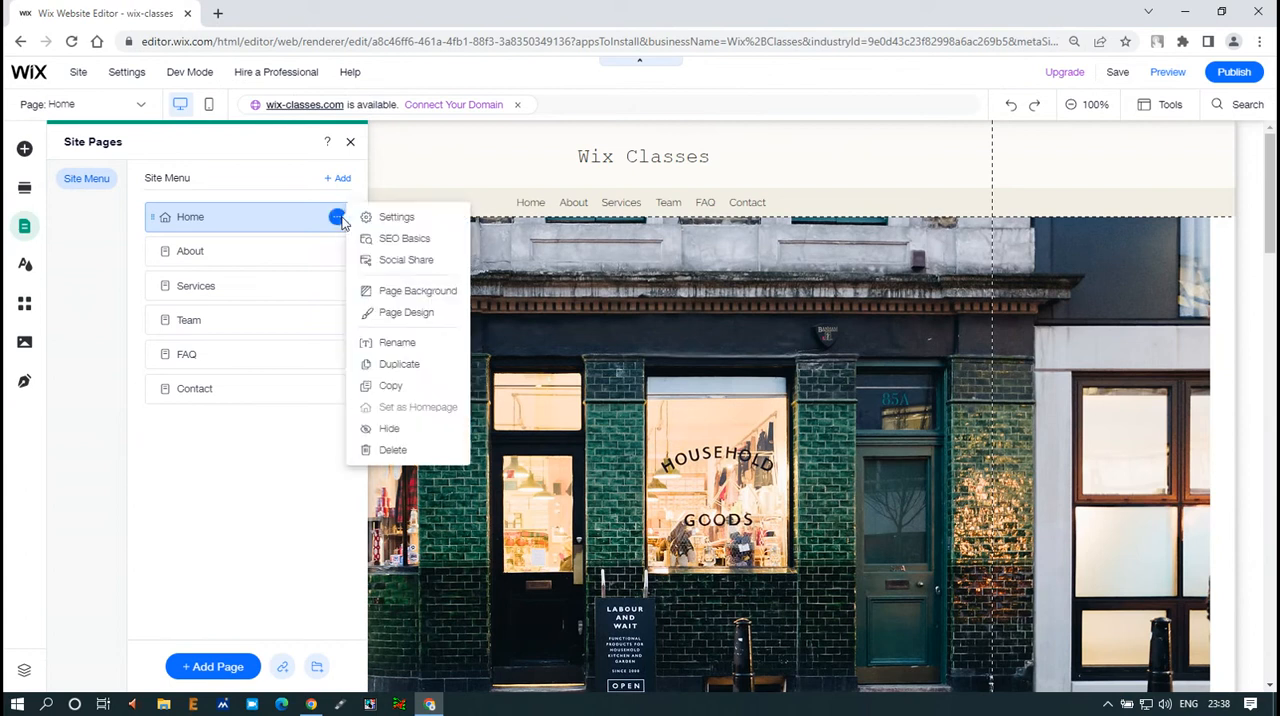
click(396, 218)
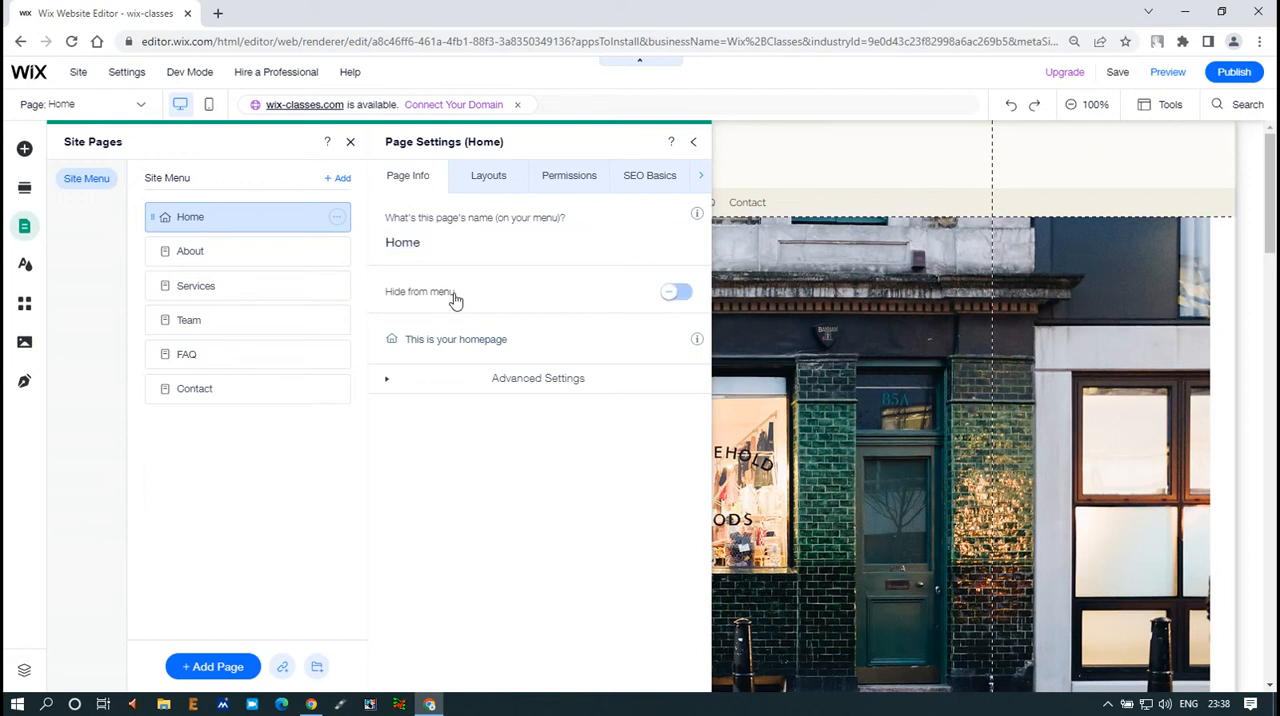
click(676, 294)
click(693, 148)
click(351, 146)
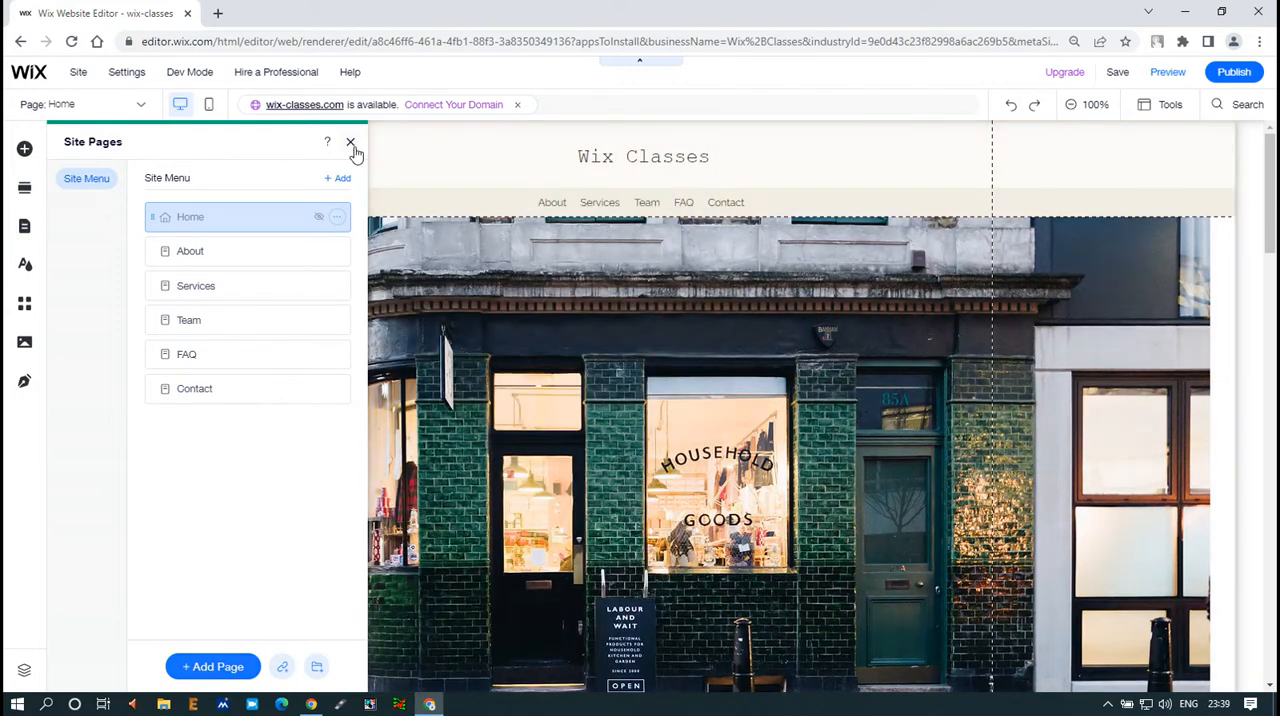
Save the site with the free Wix.com domain, using wix-classes as the site address ending
click(1119, 73)
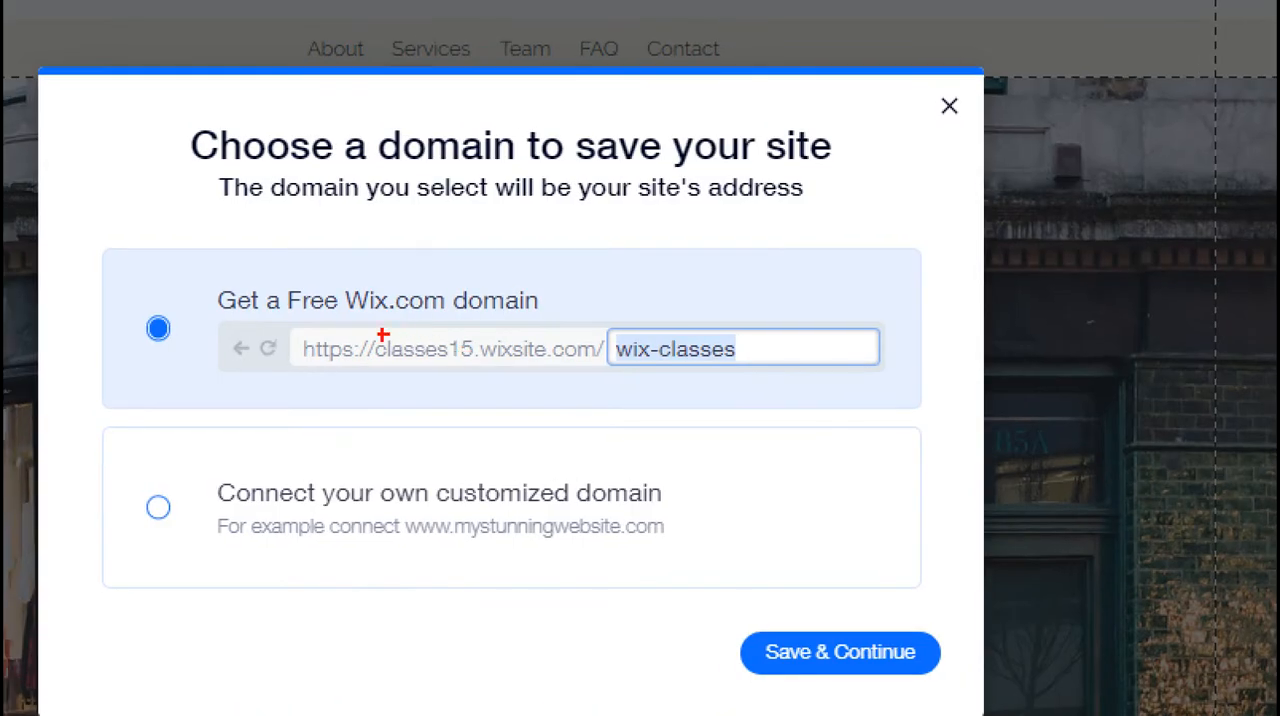
mouse_move(294, 327)
mouse_down()
mouse_move(771, 371)
mouse_move(738, 369)
mouse_up()
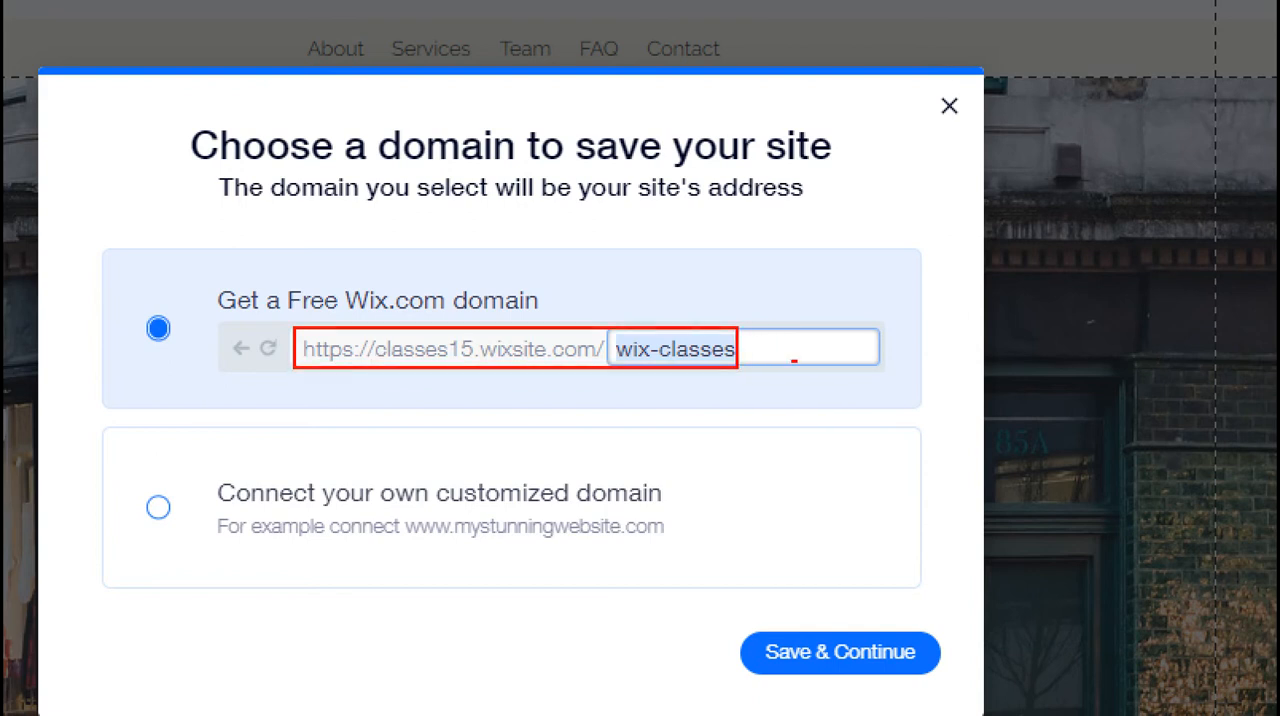
drag(783, 350, 814, 328)
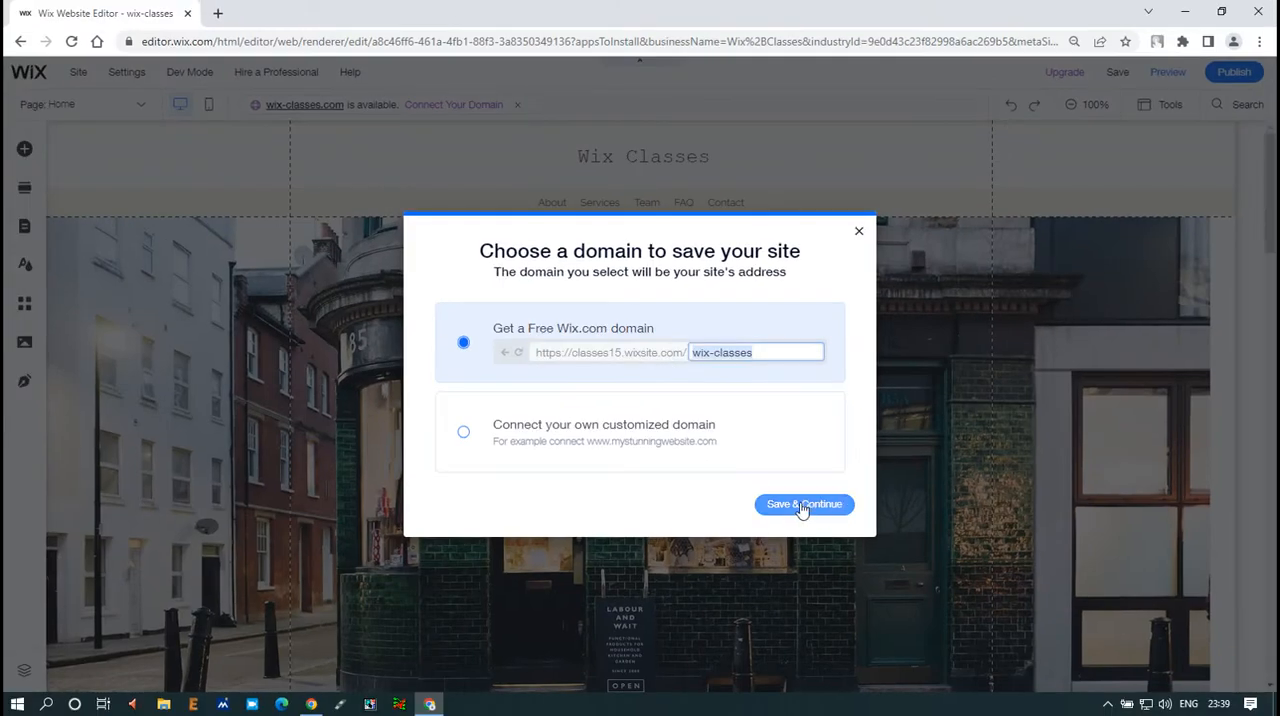
click(801, 506)
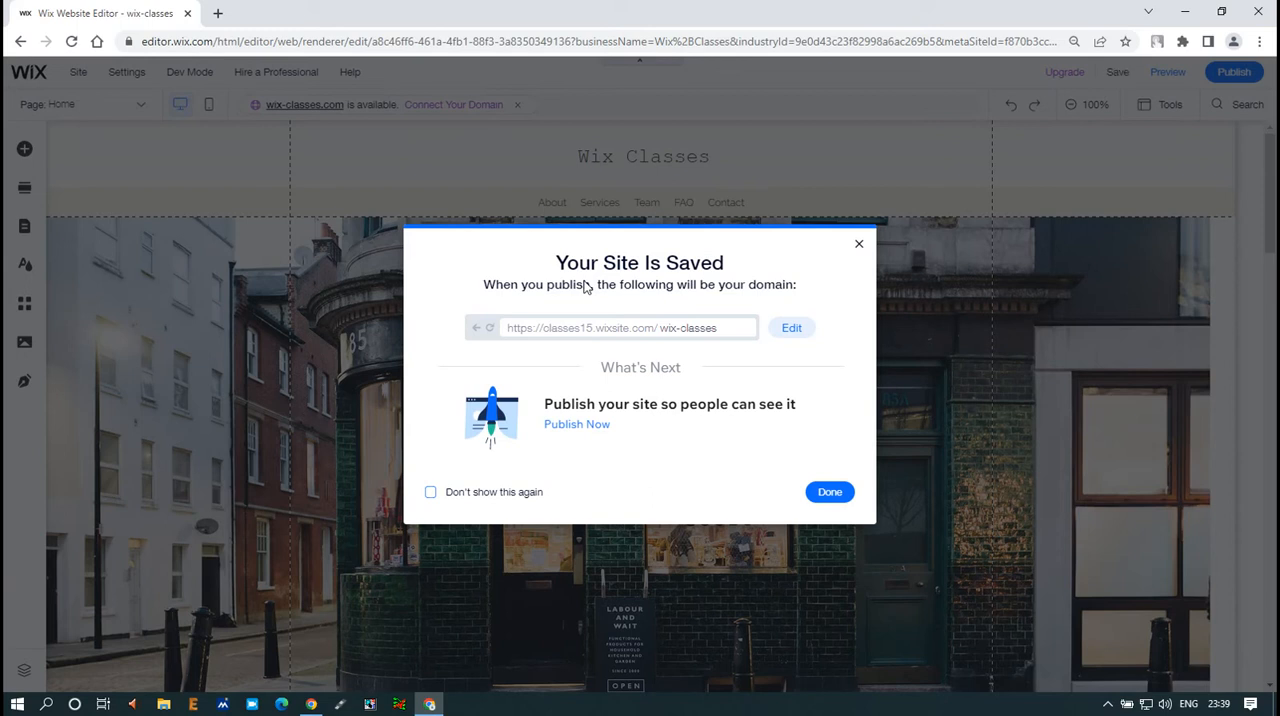
click(830, 493)
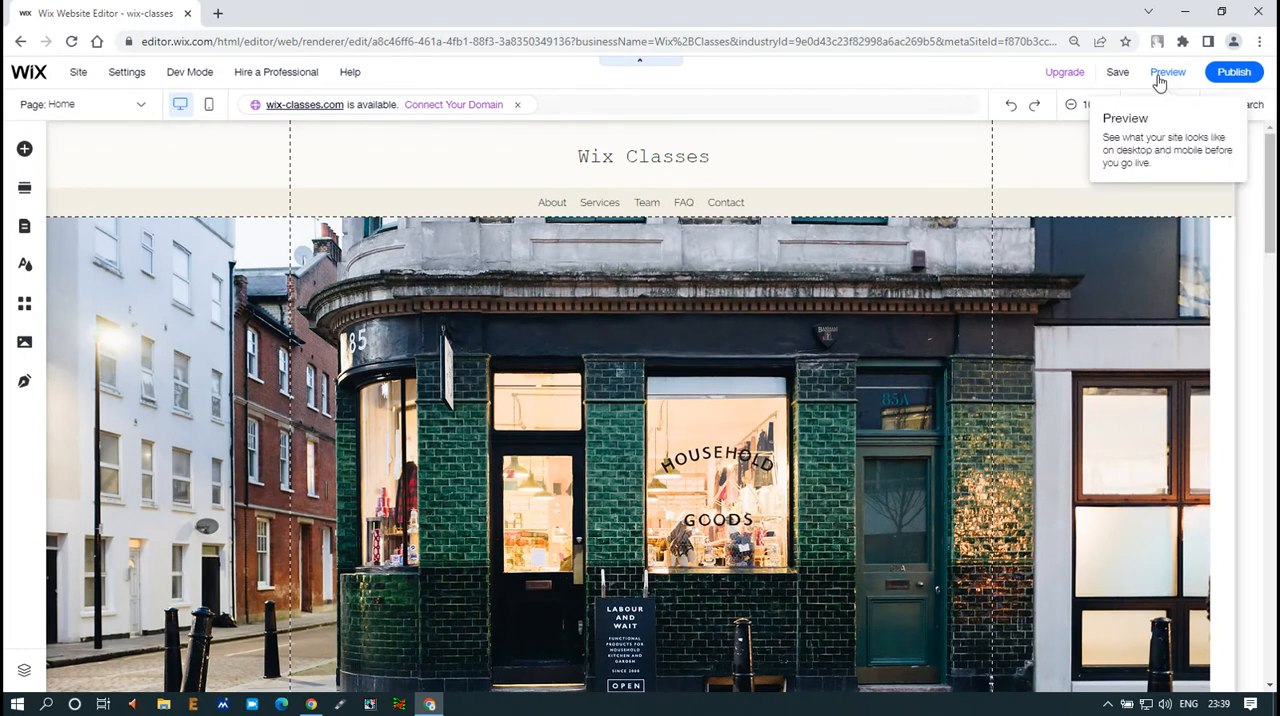
Preview the site, check its header menu and home page on desktop, and return to the editor
click(1160, 80)
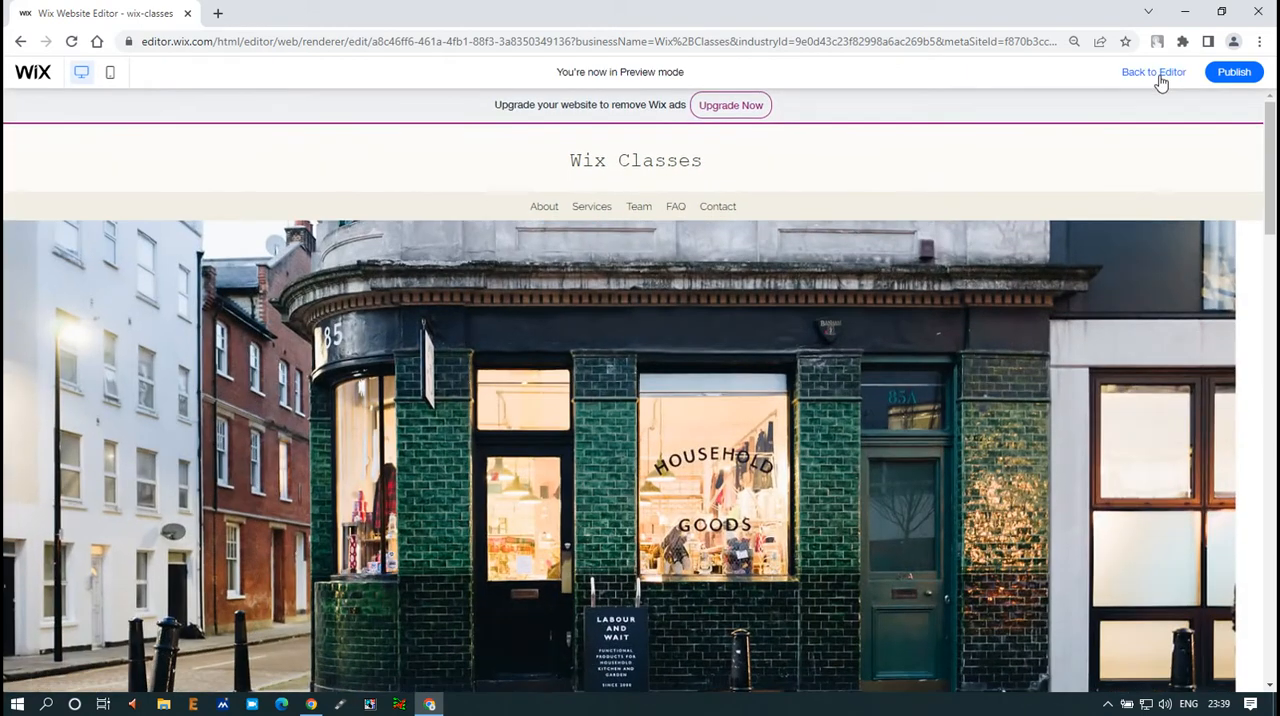
scroll(713, 250, down, 7)
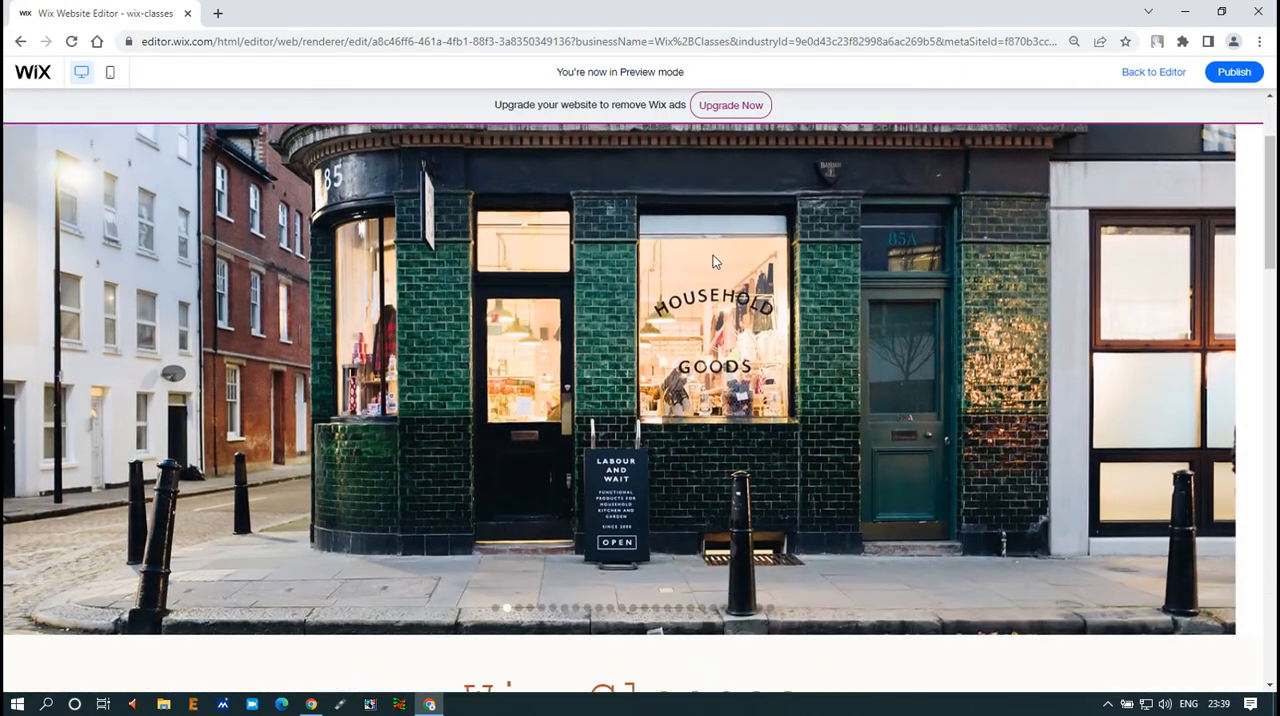
scroll(715, 255, up, 8)
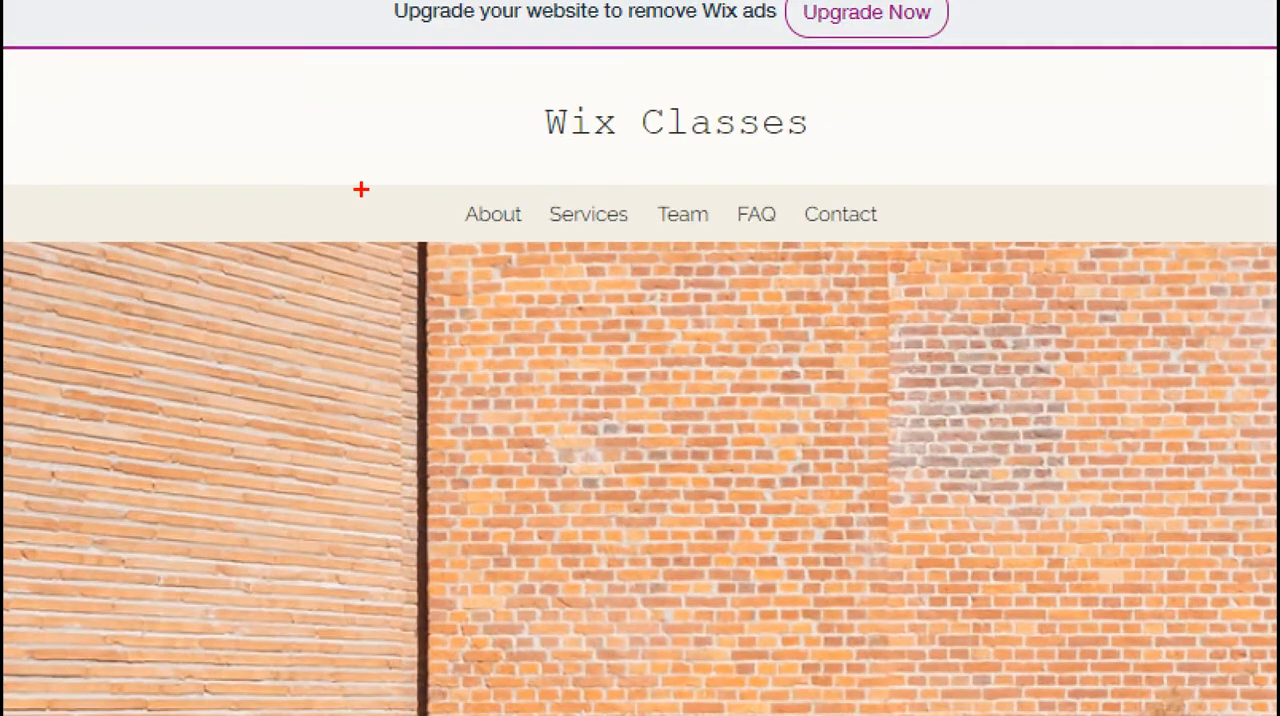
mouse_move(361, 189)
mouse_down()
mouse_move(423, 240)
mouse_move(460, 243)
mouse_up()
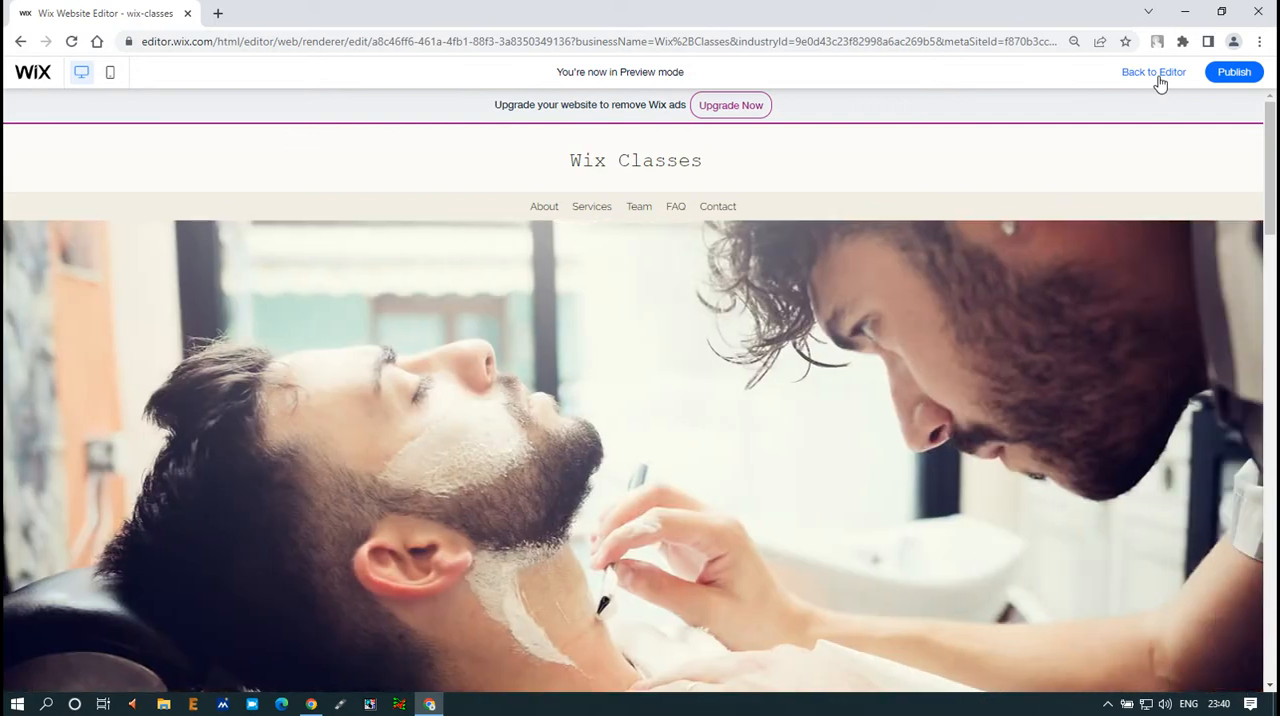
click(1157, 78)
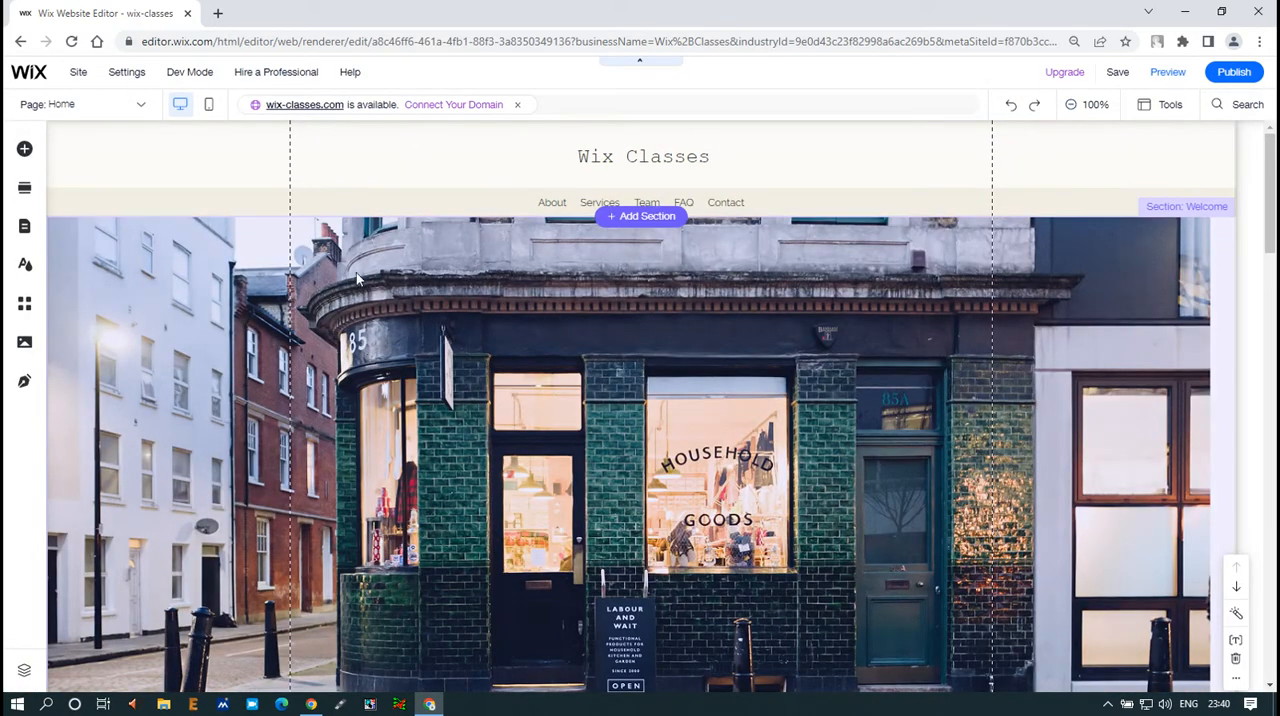
Turn off Hide from menu in the Home page's settings so the page shows in the site menu
click(142, 110)
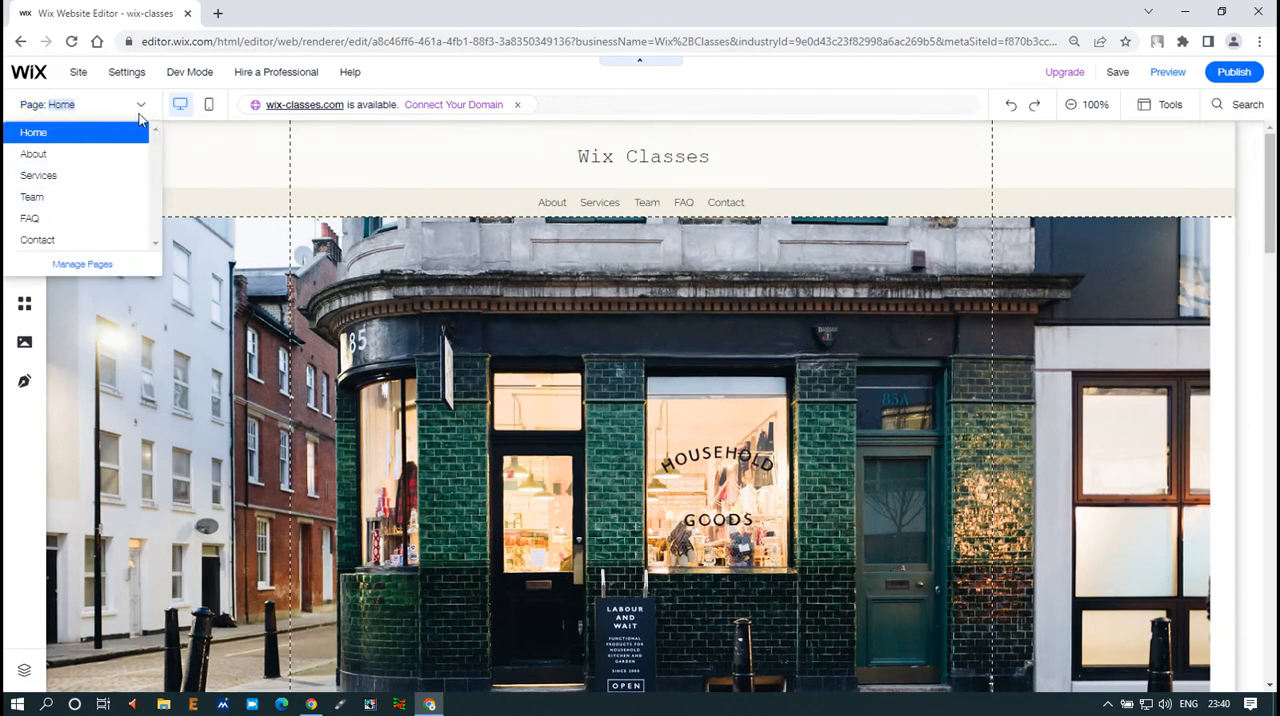
click(80, 265)
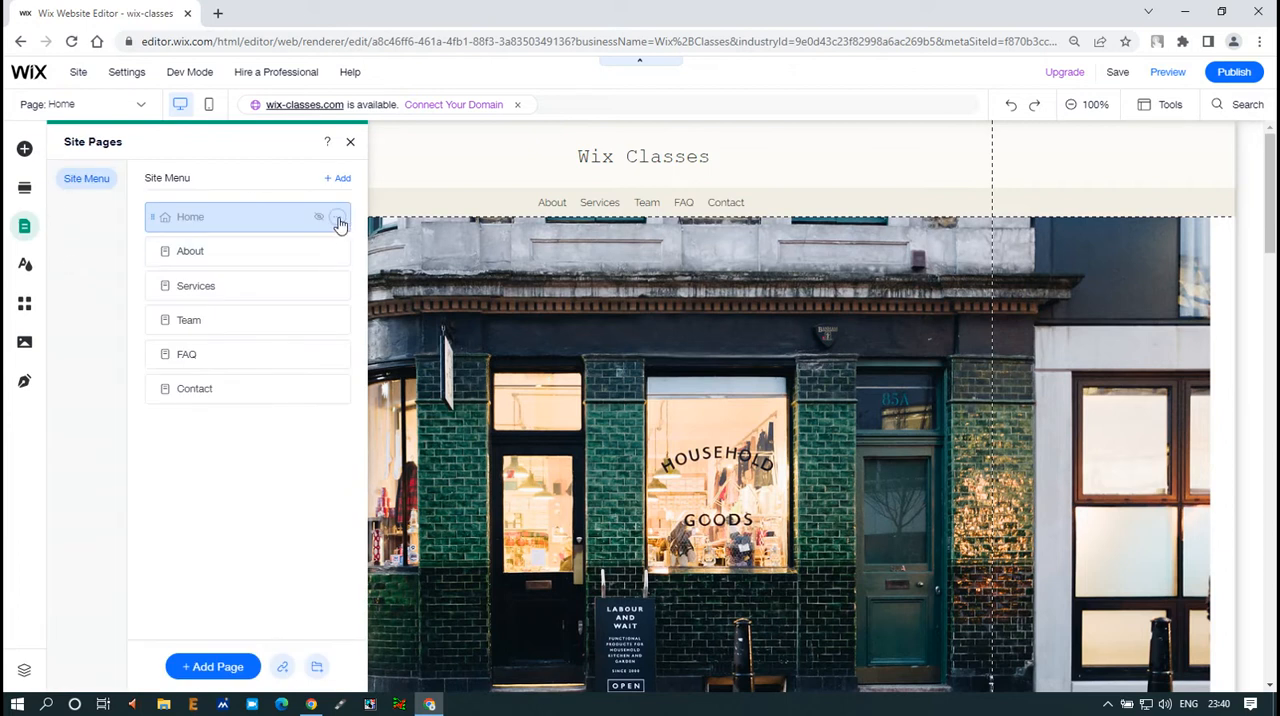
click(337, 218)
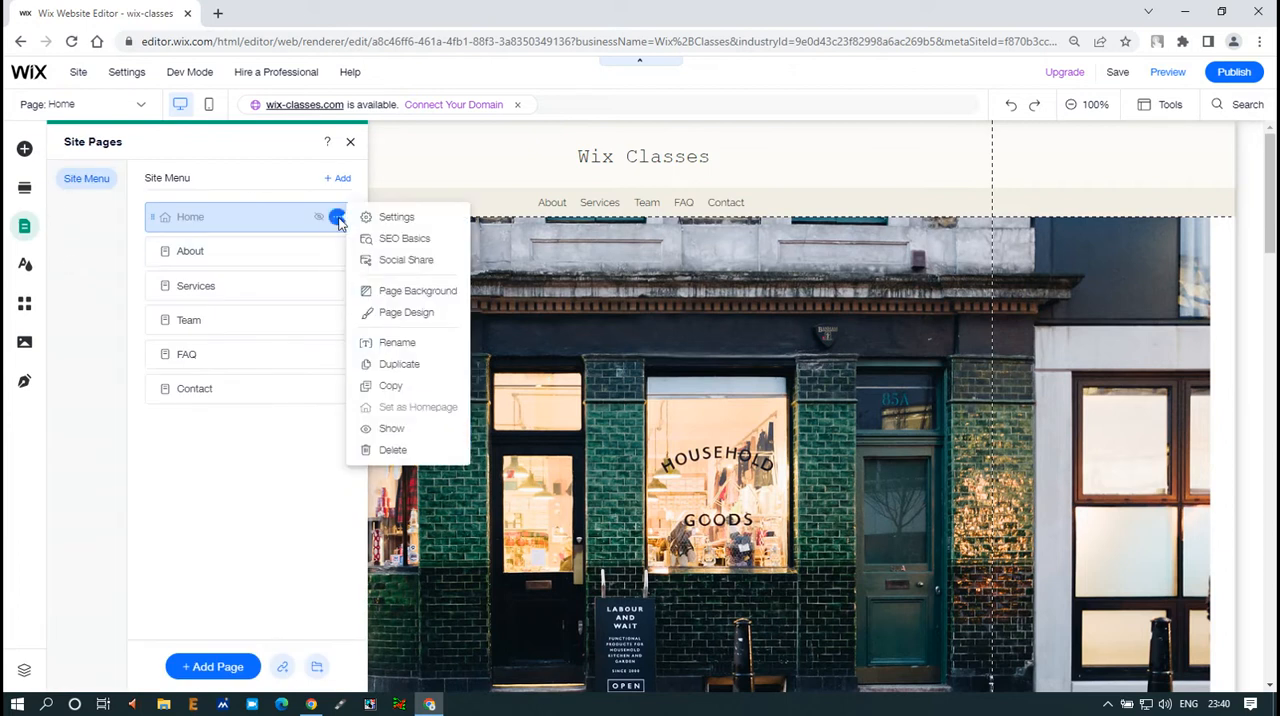
click(396, 218)
click(672, 291)
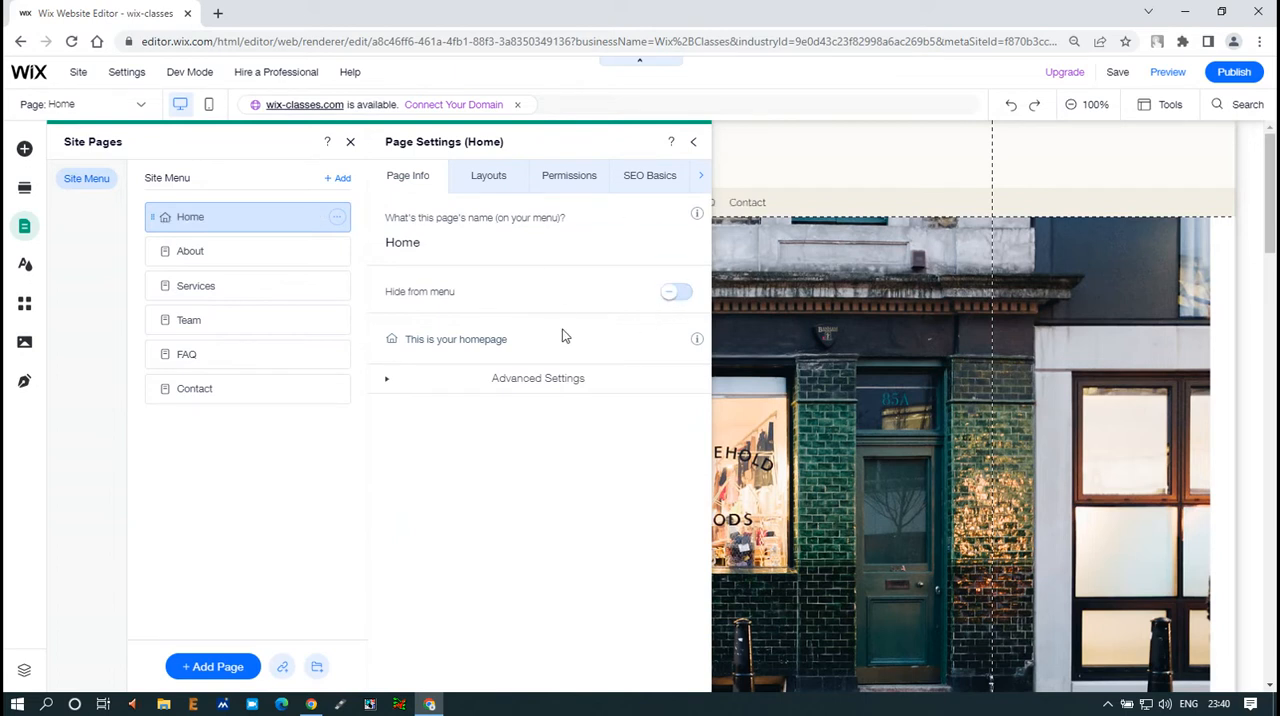
Review the Home page's layout, permissions and SEO Basics settings, including its Google preview and site address
click(492, 190)
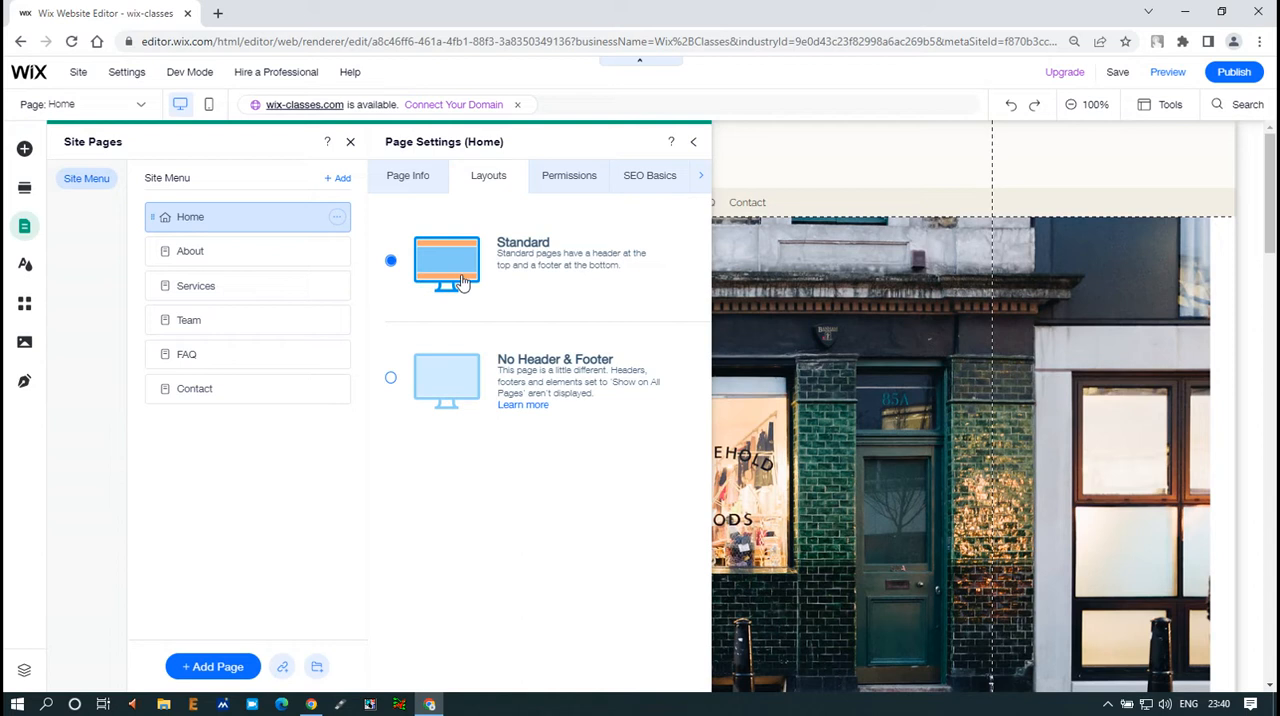
click(558, 187)
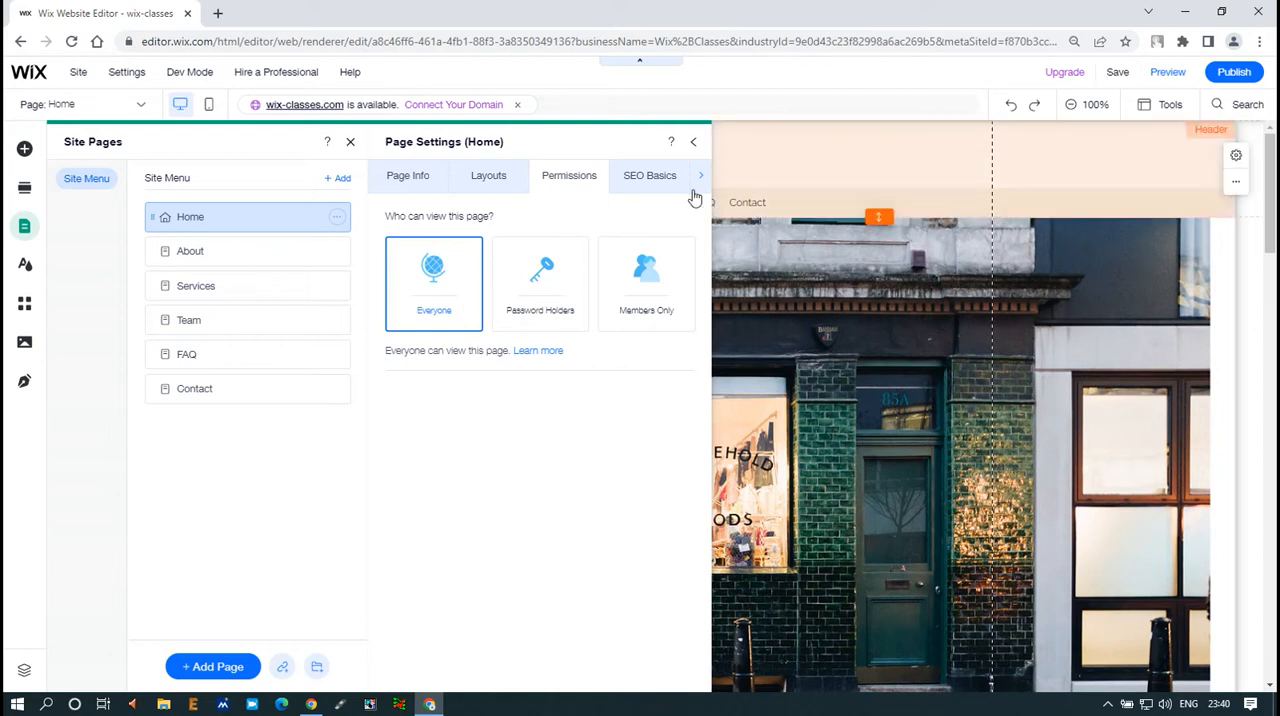
click(648, 190)
click(490, 190)
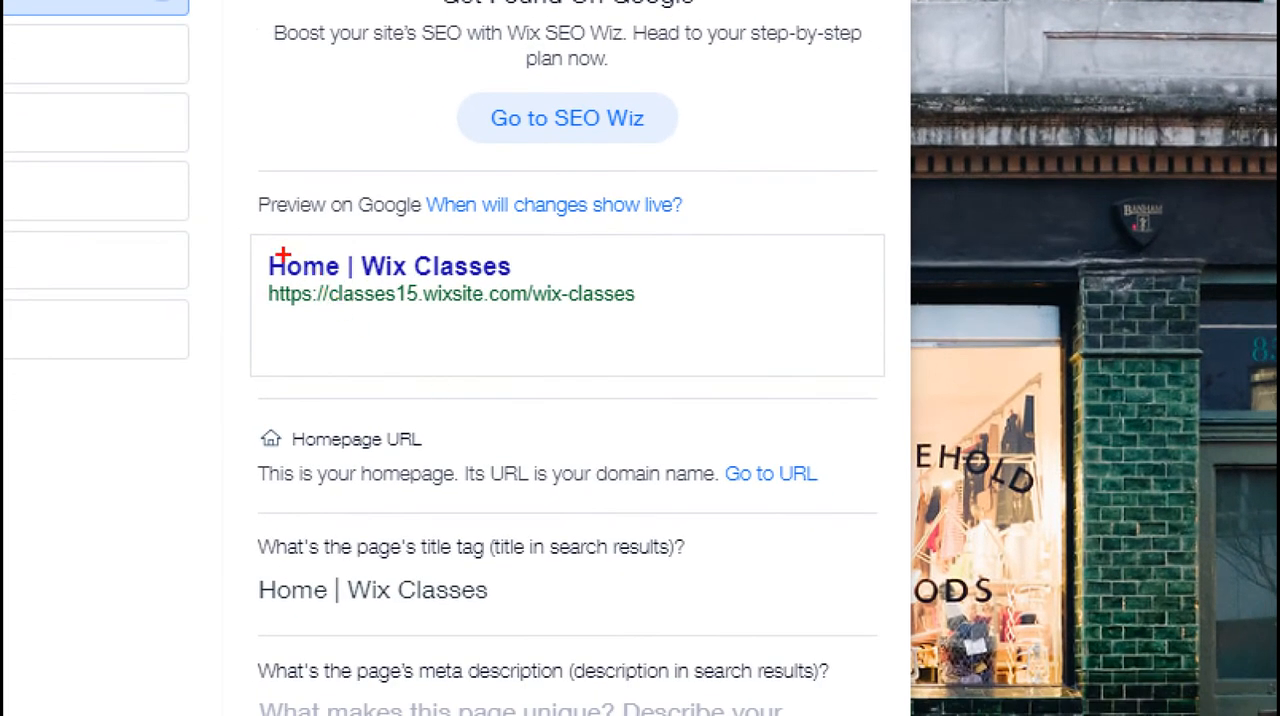
mouse_move(254, 241)
mouse_down()
mouse_move(300, 243)
mouse_move(354, 276)
mouse_move(683, 331)
mouse_up()
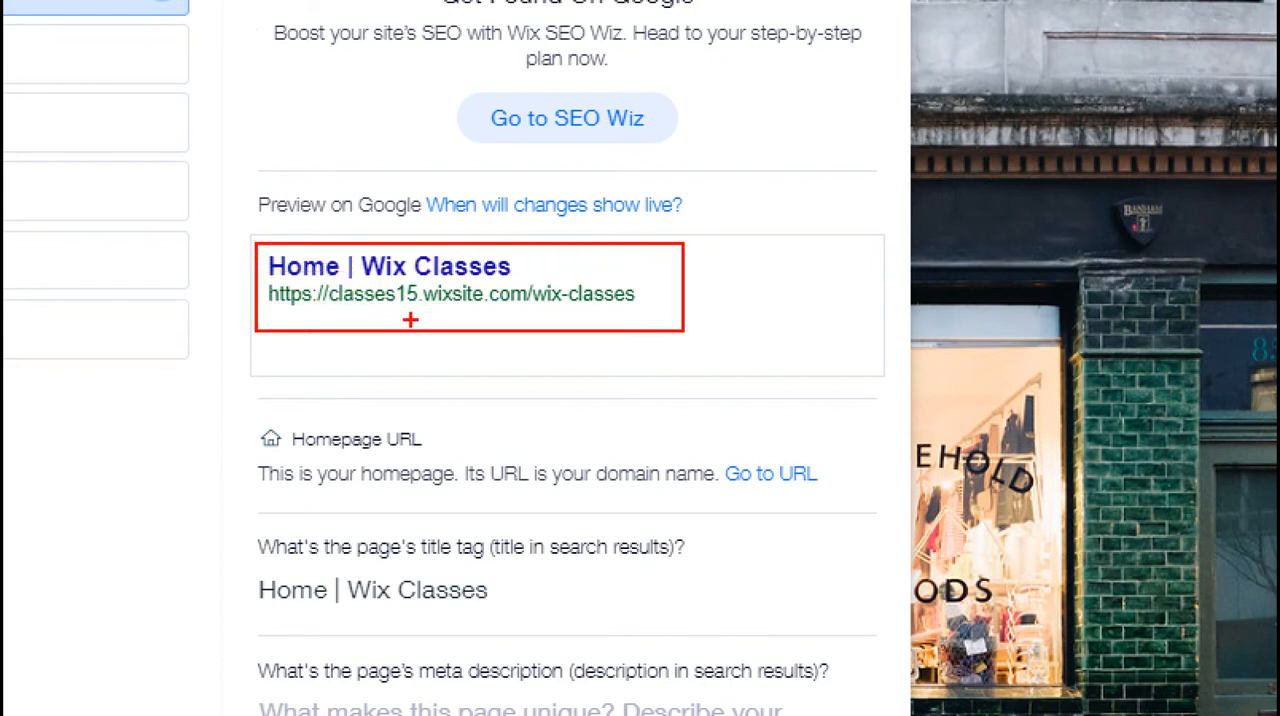
mouse_move(266, 282)
mouse_down()
mouse_move(463, 307)
mouse_move(644, 307)
mouse_up()
drag(656, 289, 702, 284)
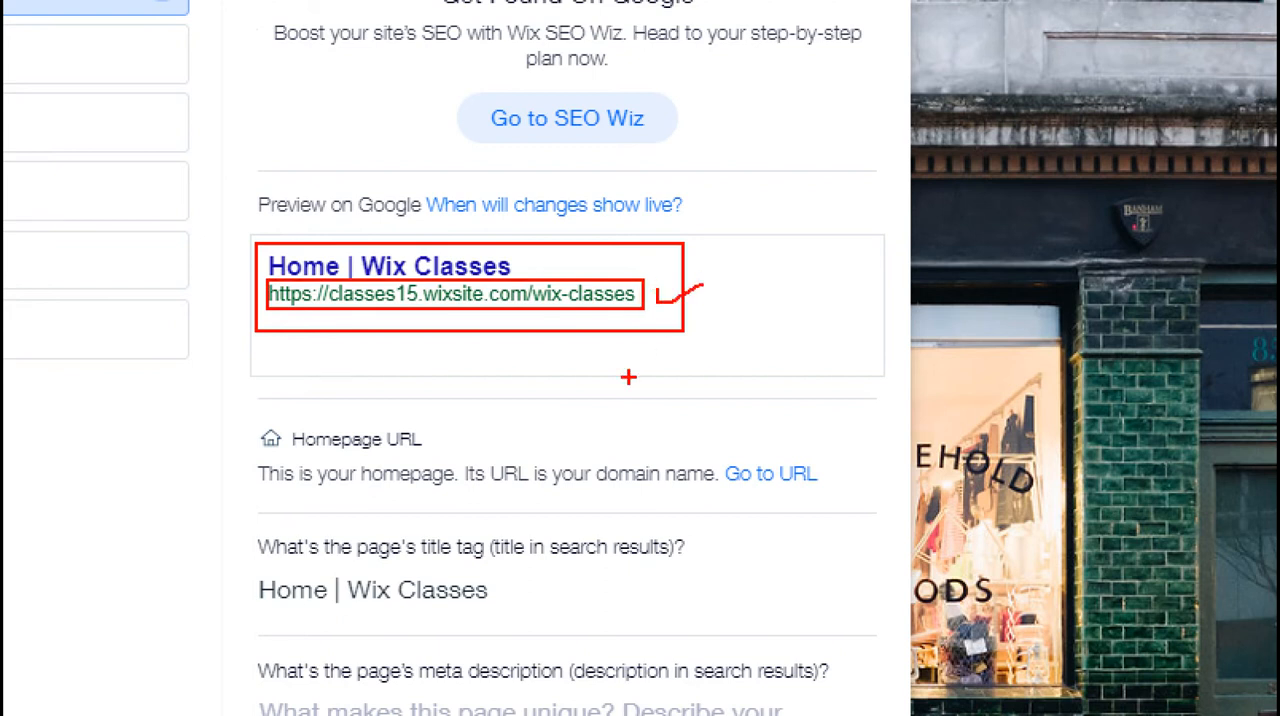
key(Escape)
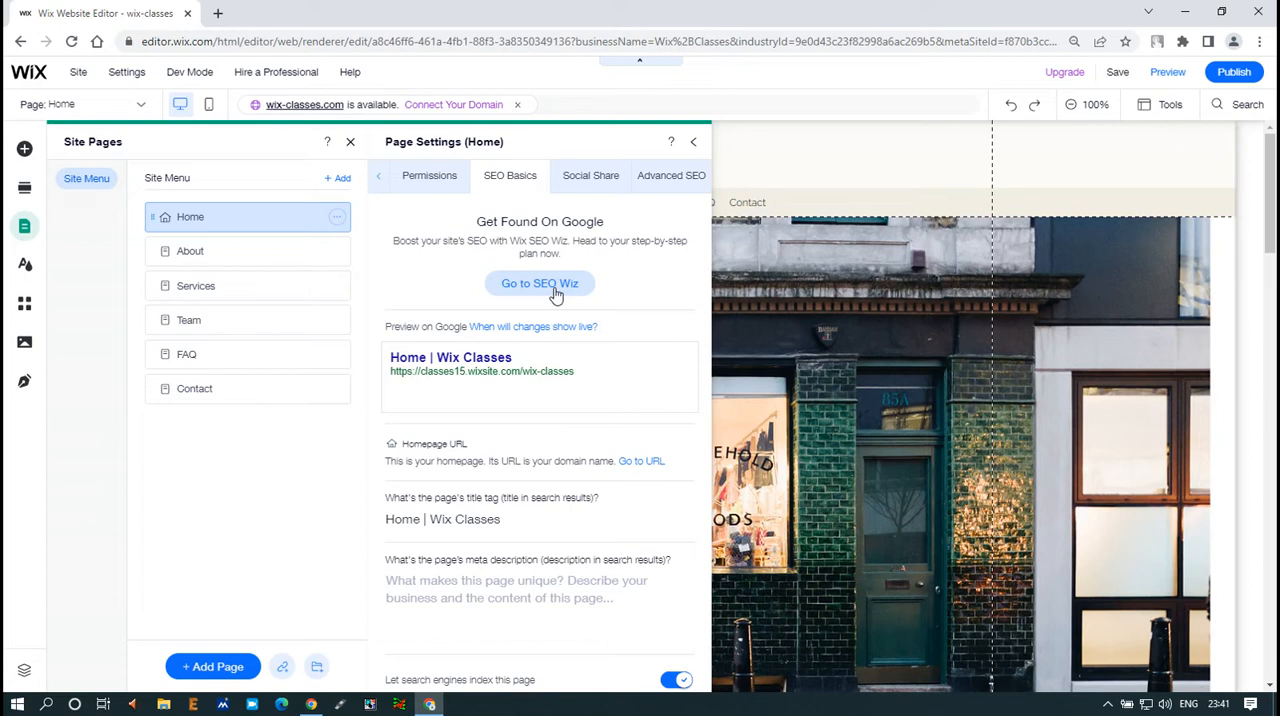
Review the Home page's Social Share and Advanced SEO settings, revisit its page info and layouts, and close the page settings
click(589, 190)
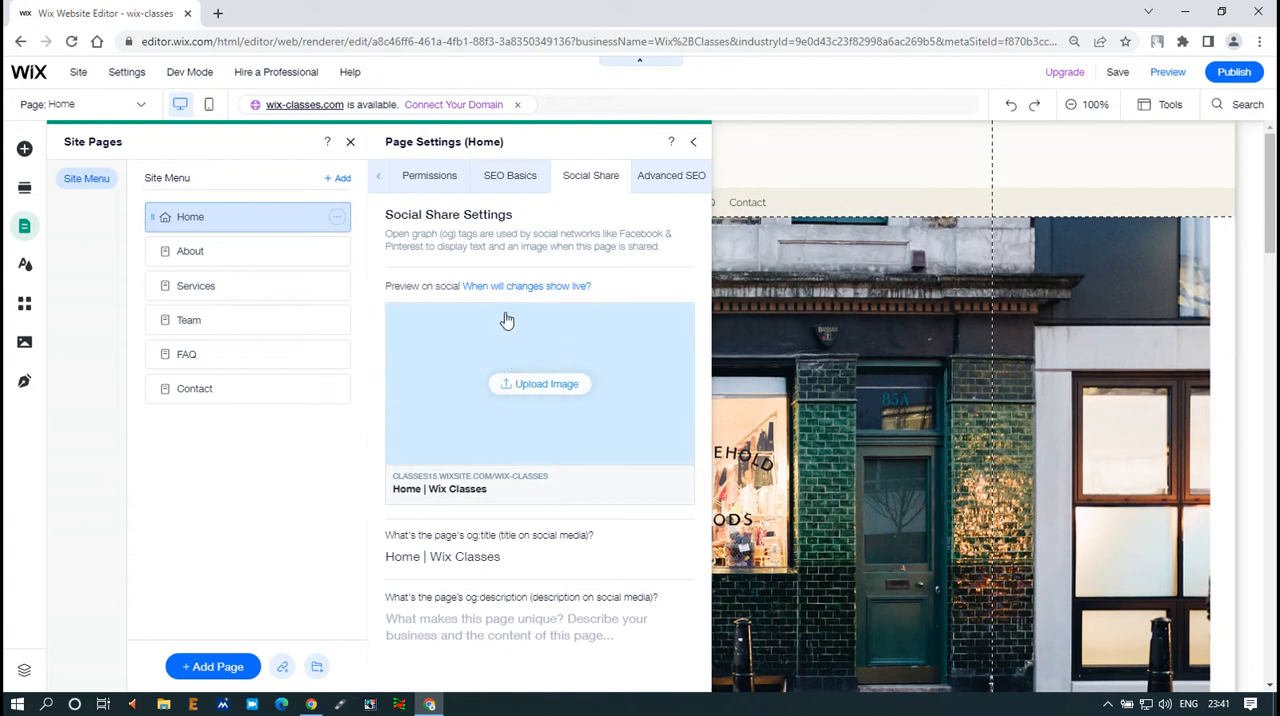
click(649, 192)
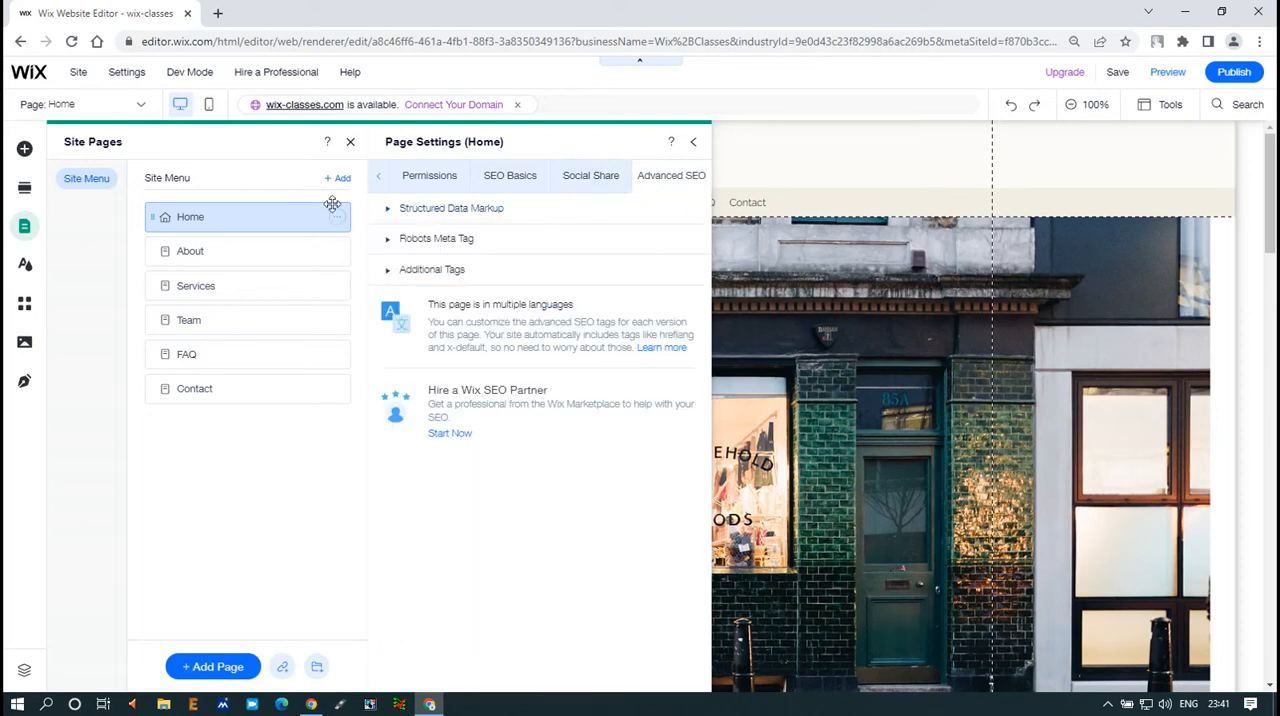
click(378, 176)
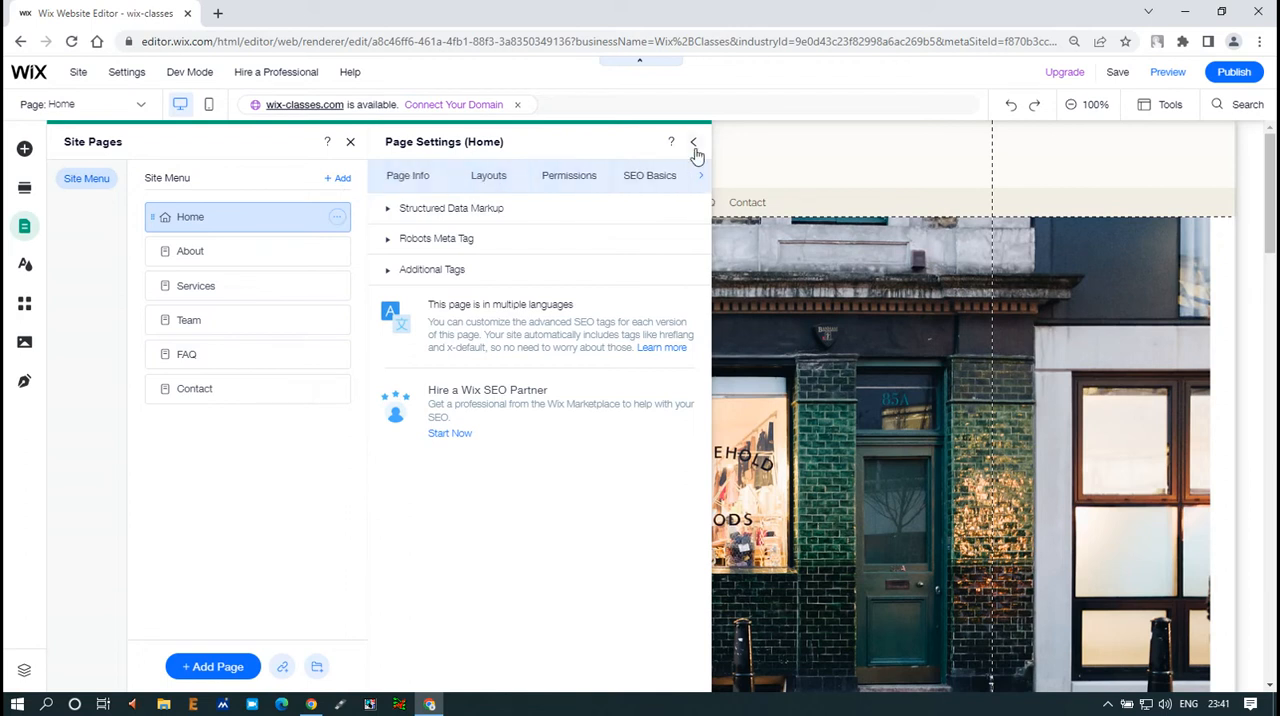
click(412, 178)
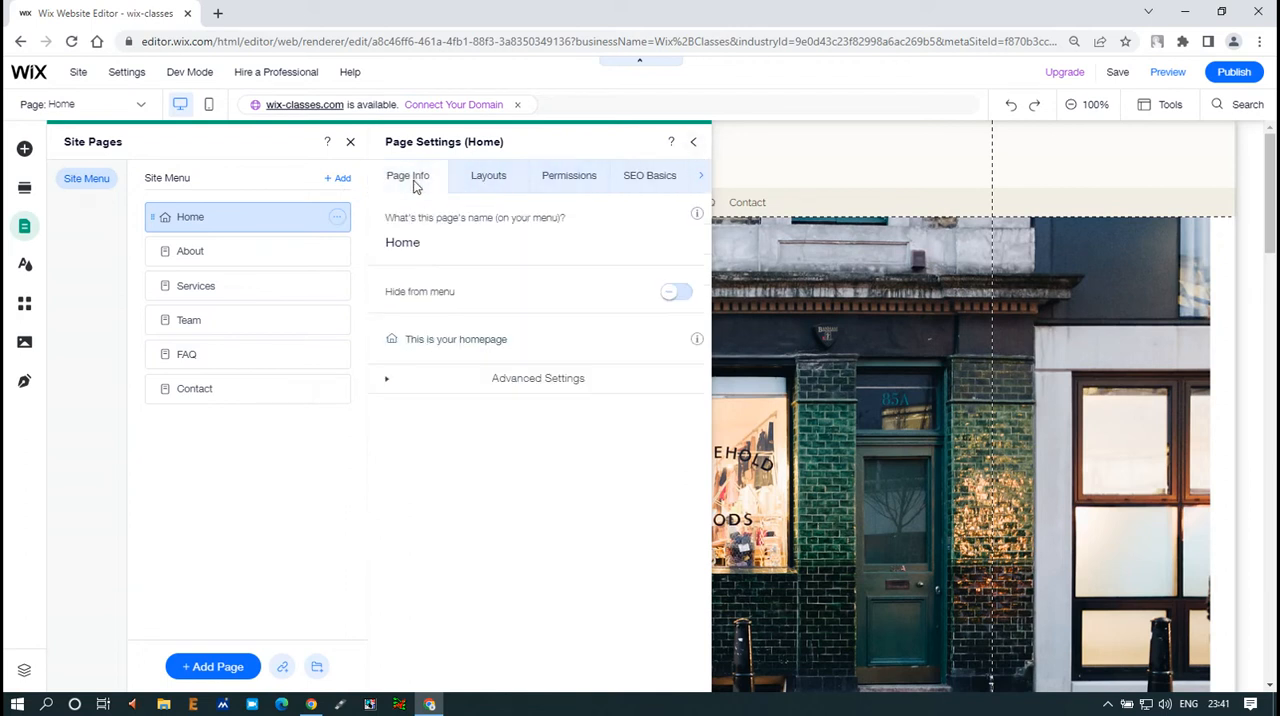
click(492, 180)
click(693, 142)
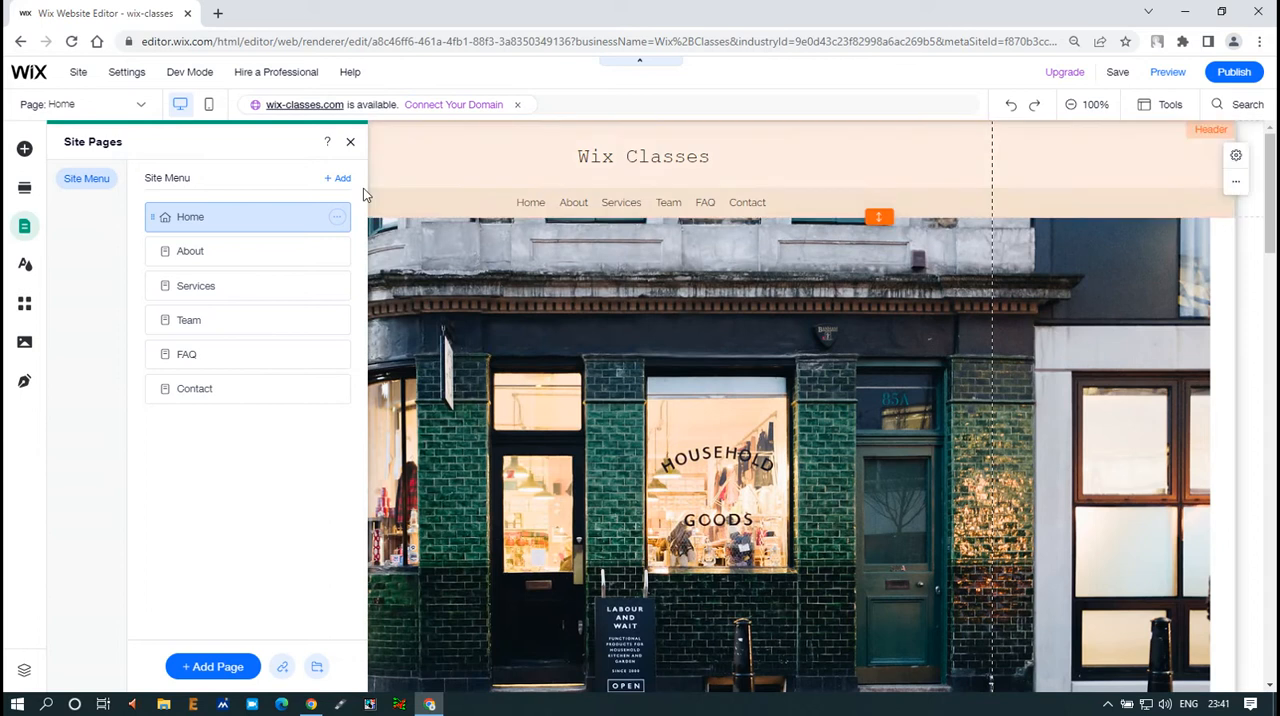
Look at the page info in the About page's settings and close them
click(337, 251)
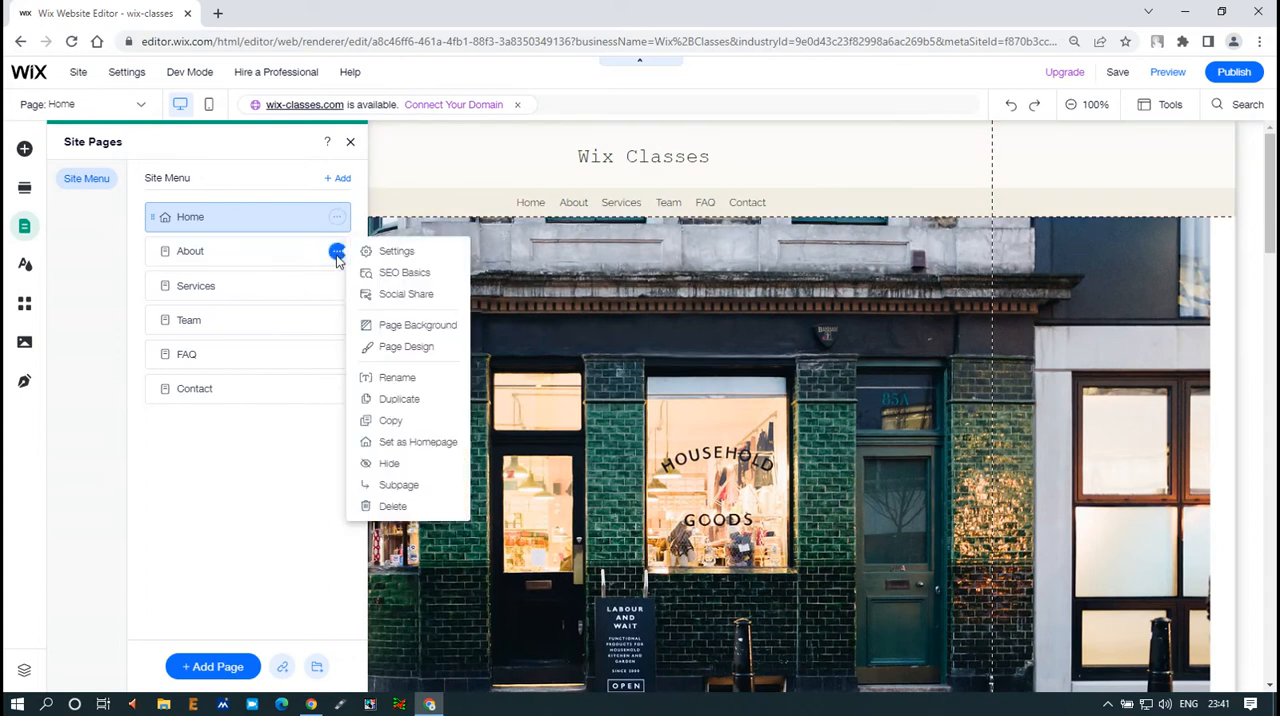
click(397, 252)
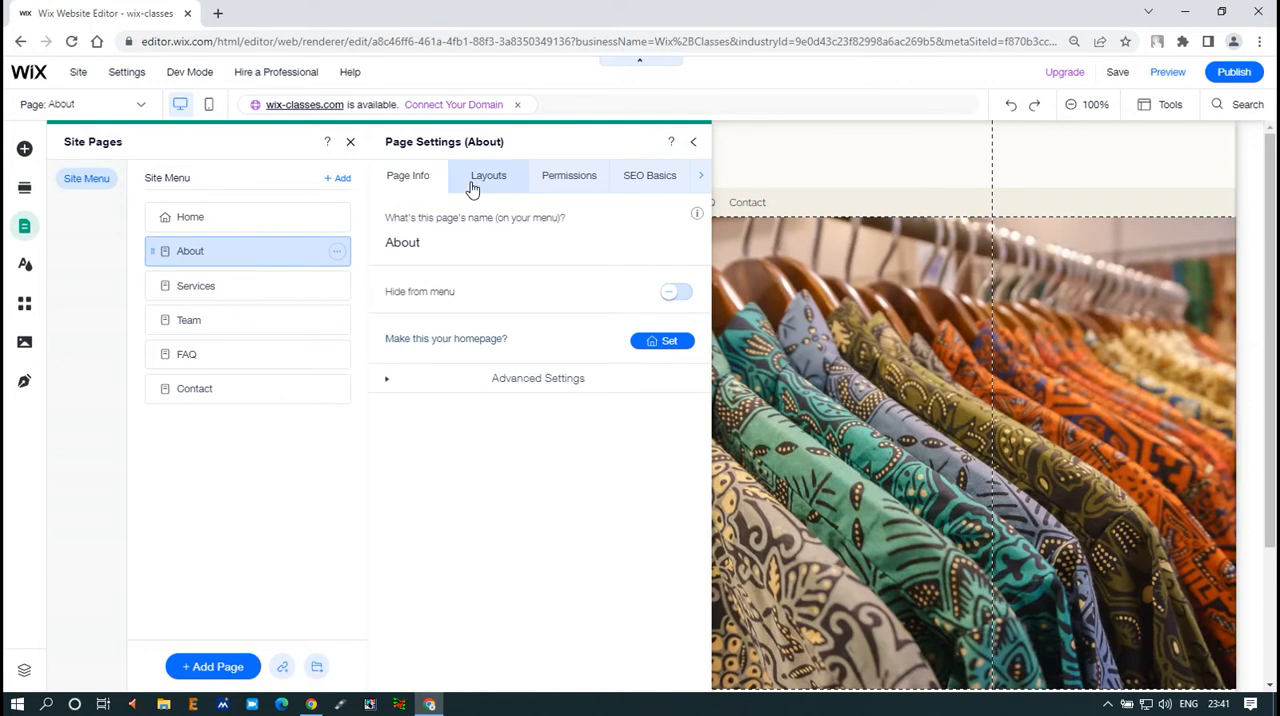
click(693, 142)
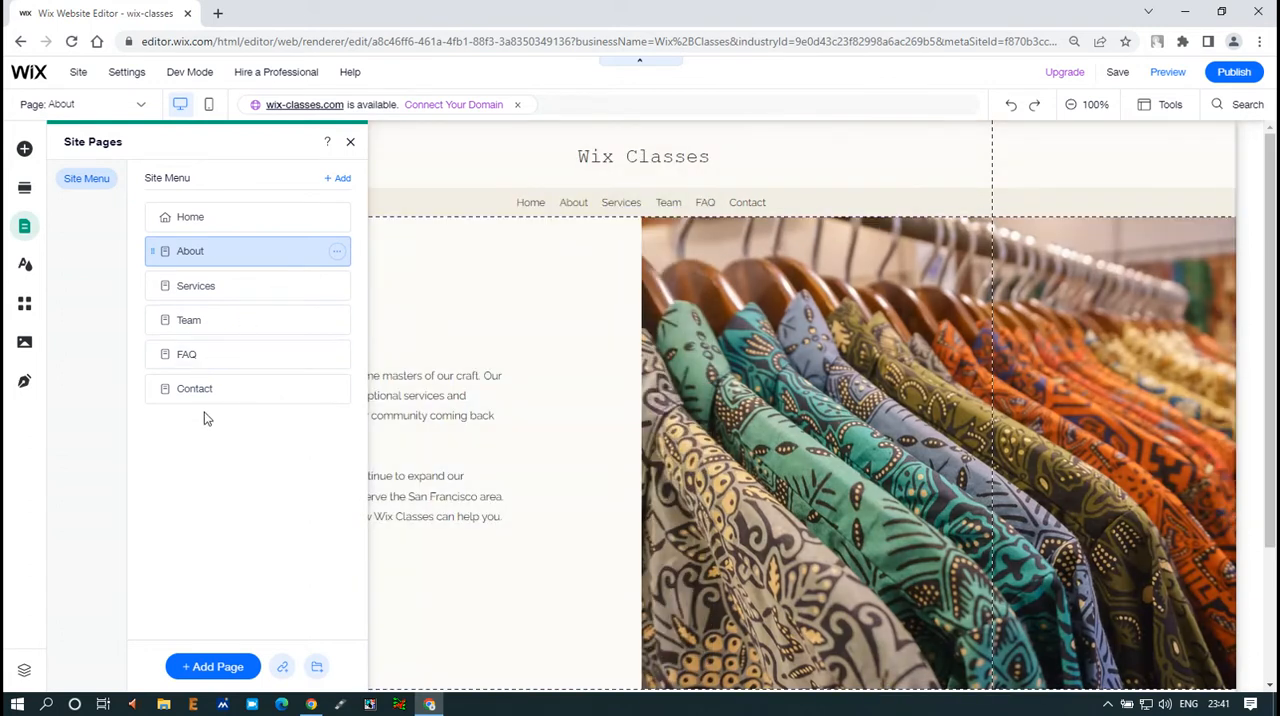
Hide the Team page from the site menu in its page settings and close the settings
click(337, 320)
click(390, 322)
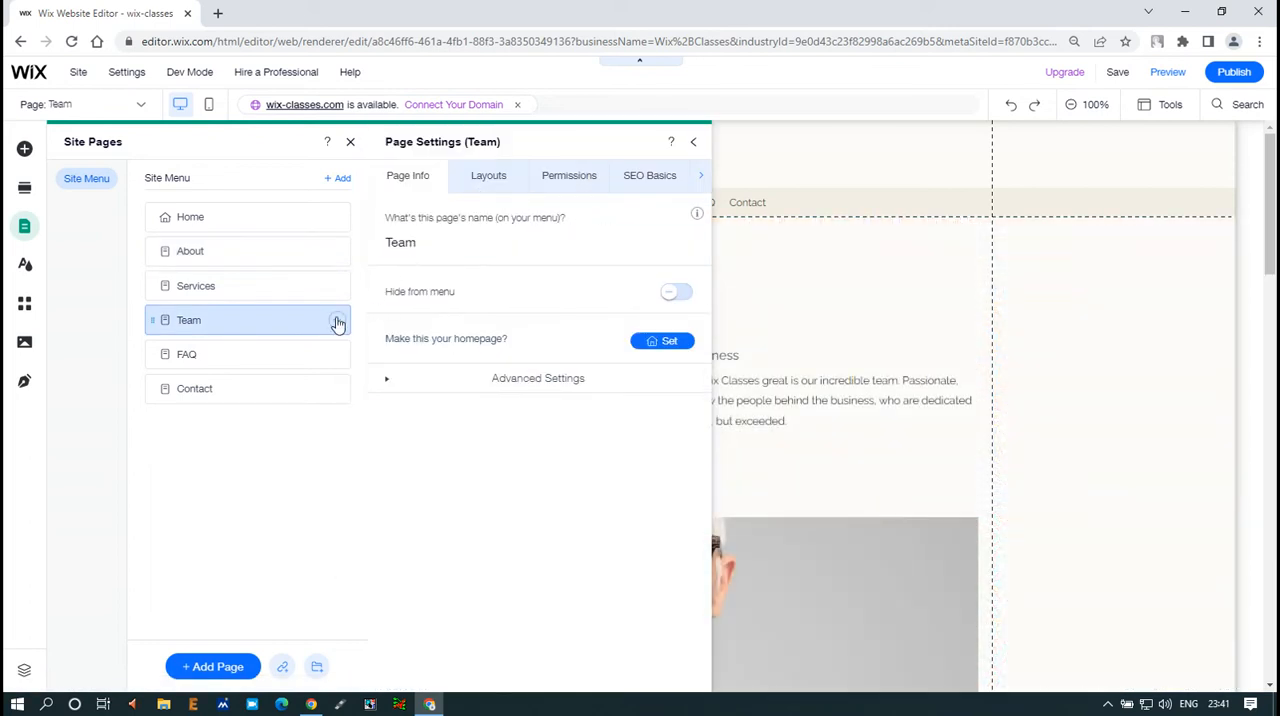
click(676, 291)
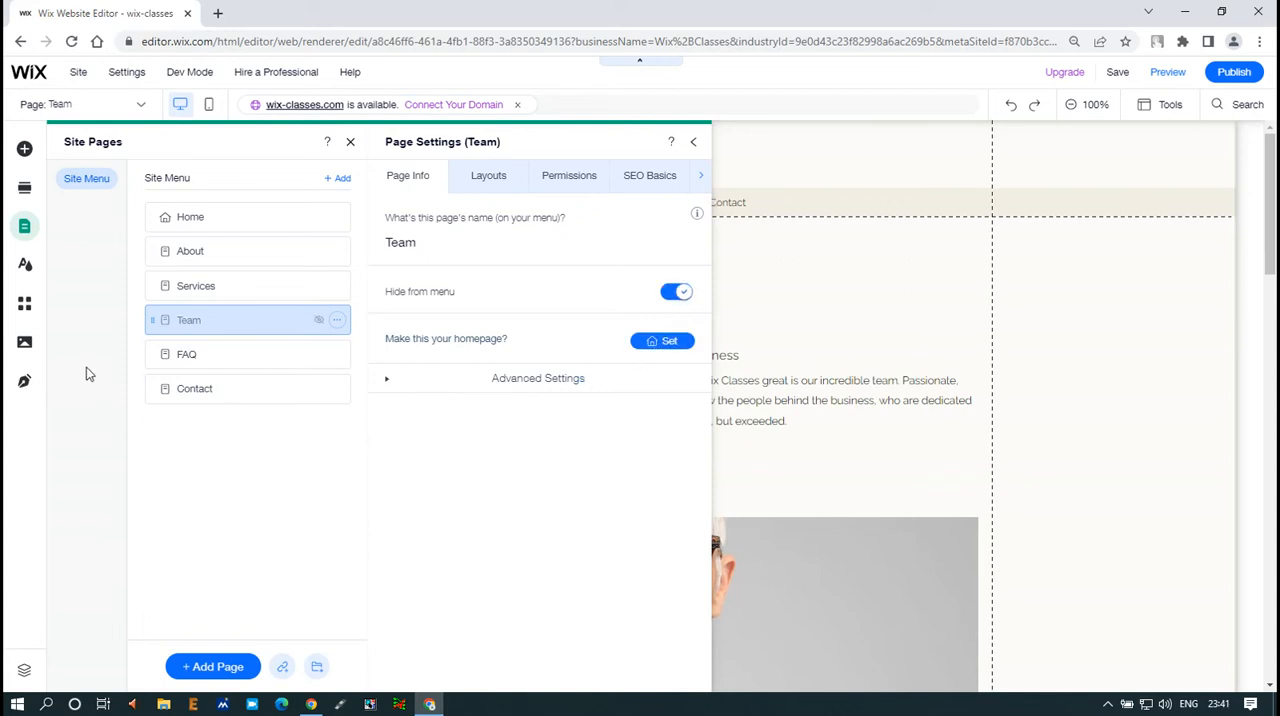
click(693, 142)
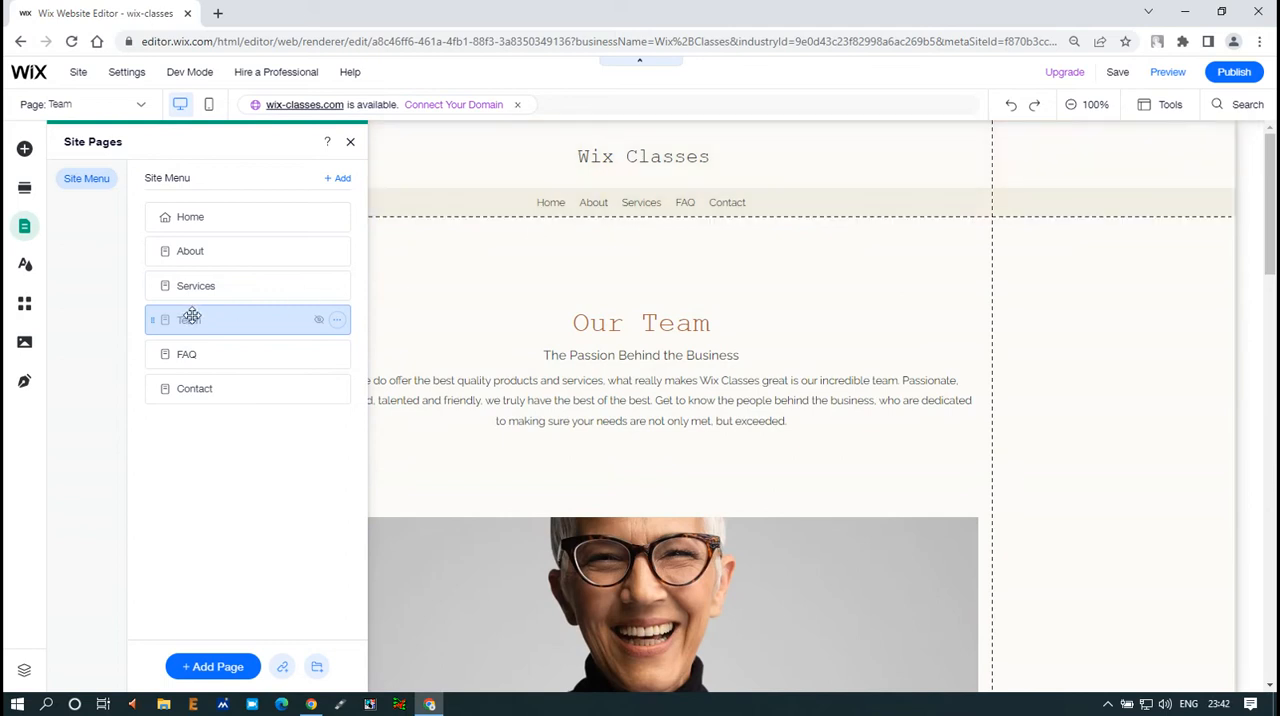
click(336, 322)
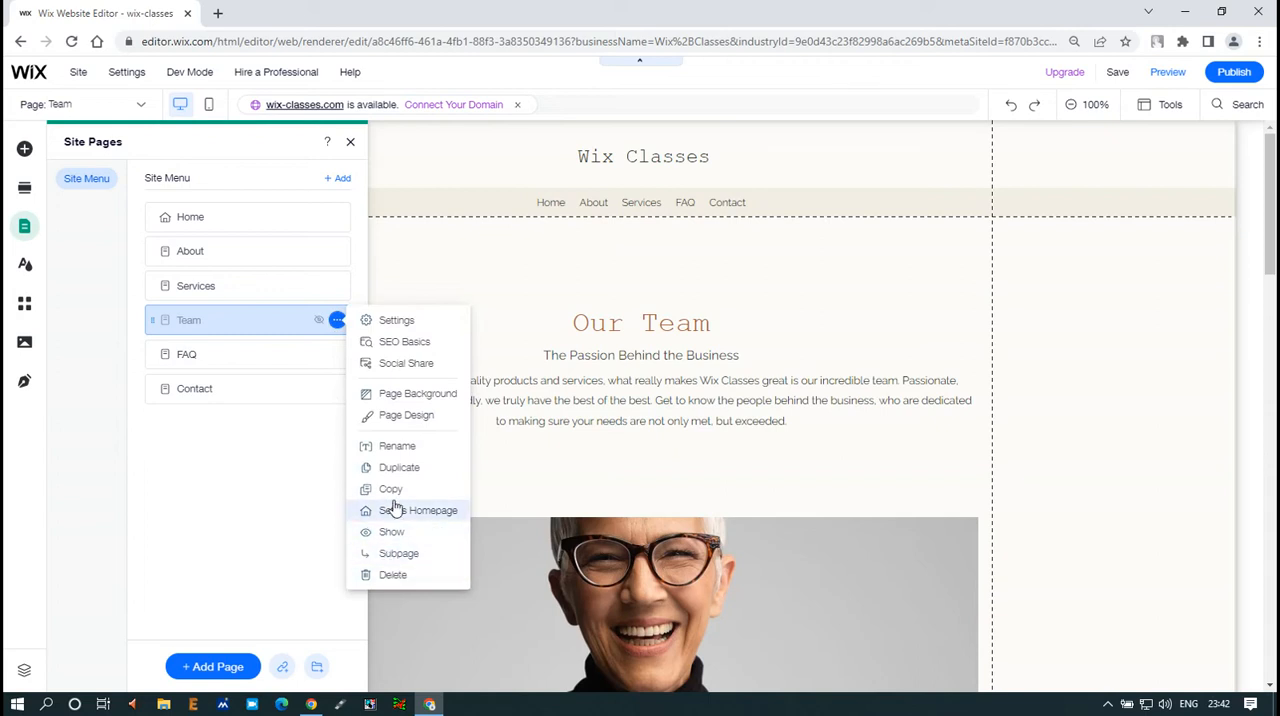
click(339, 188)
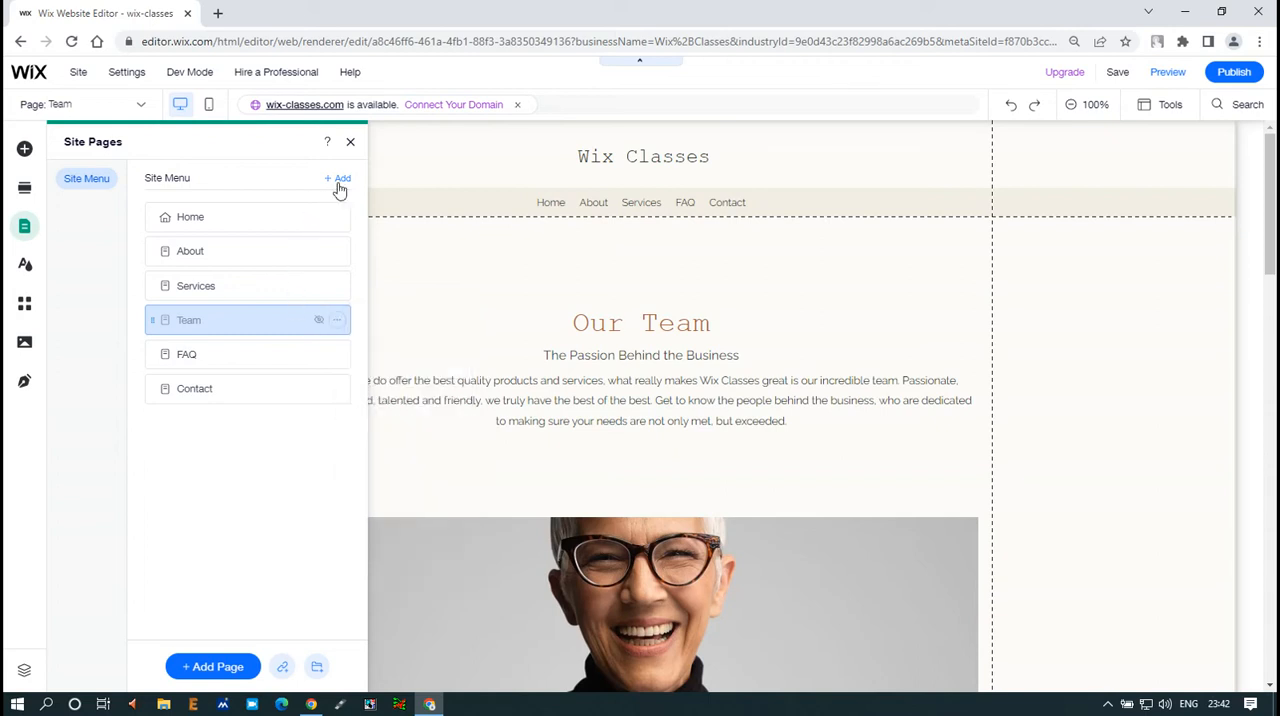
click(337, 218)
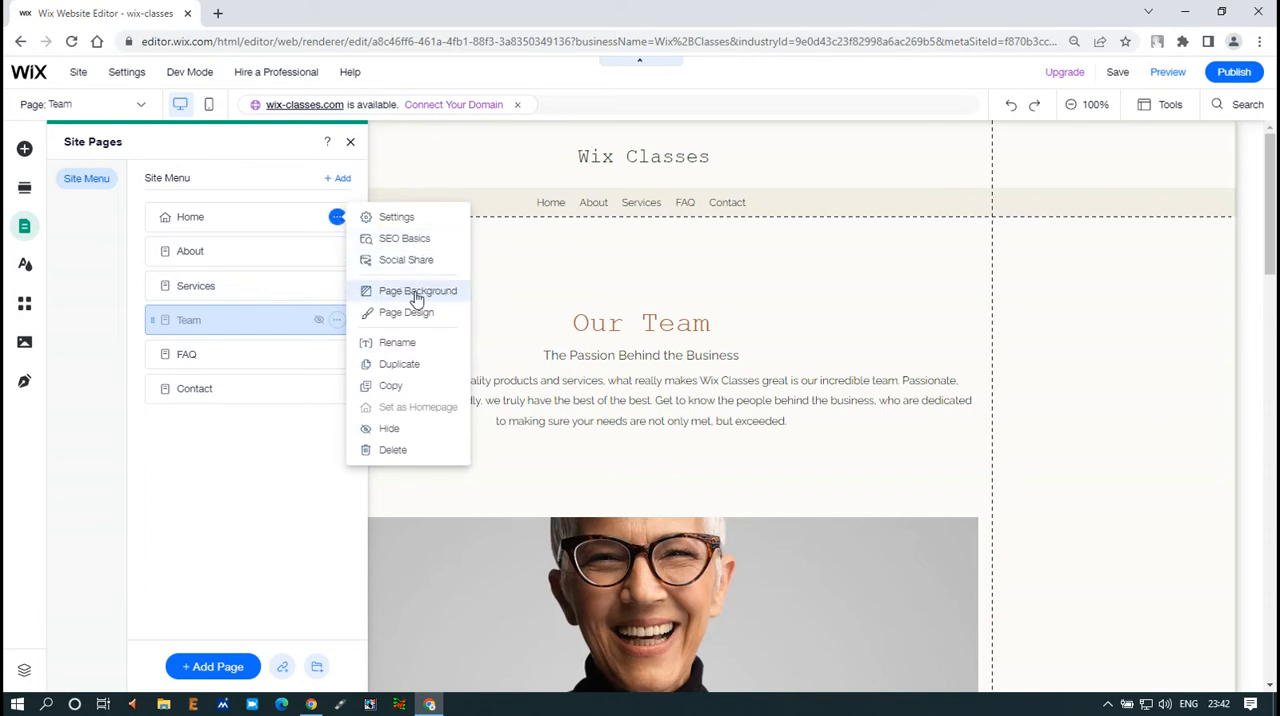
click(226, 228)
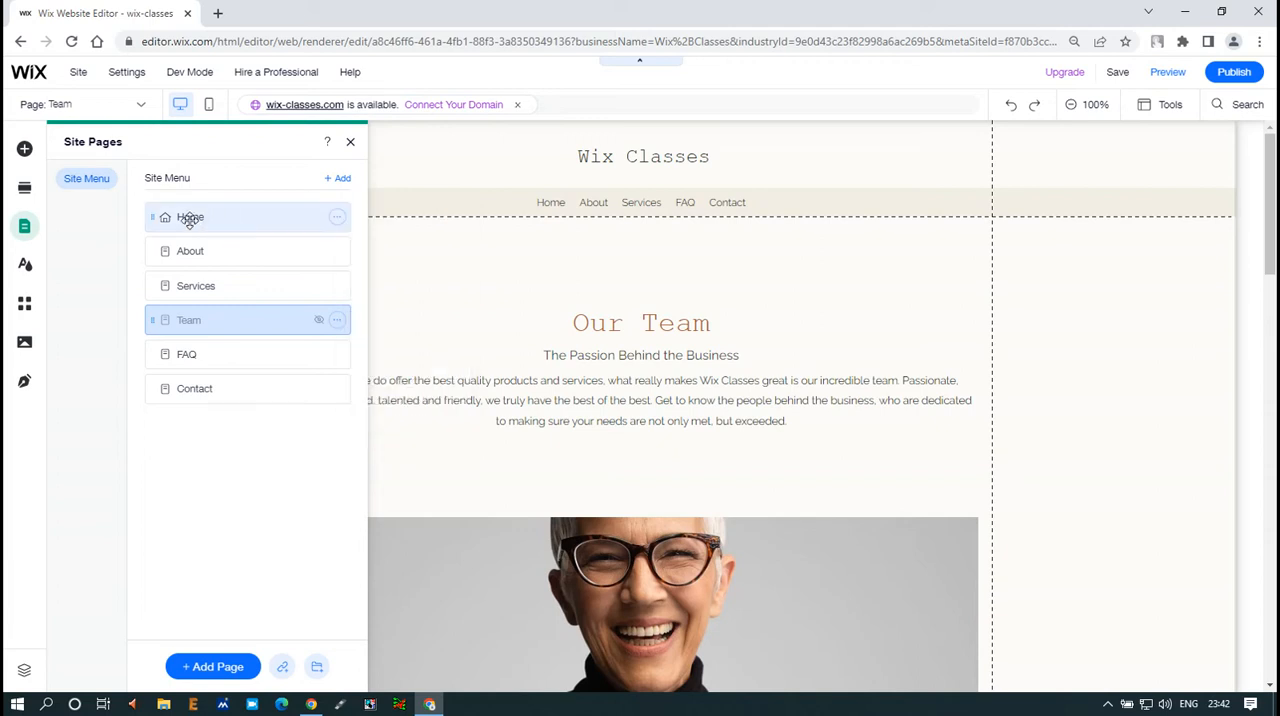
View the Home, About, Services, Team and Contact pages one after another from the site's page list
click(189, 220)
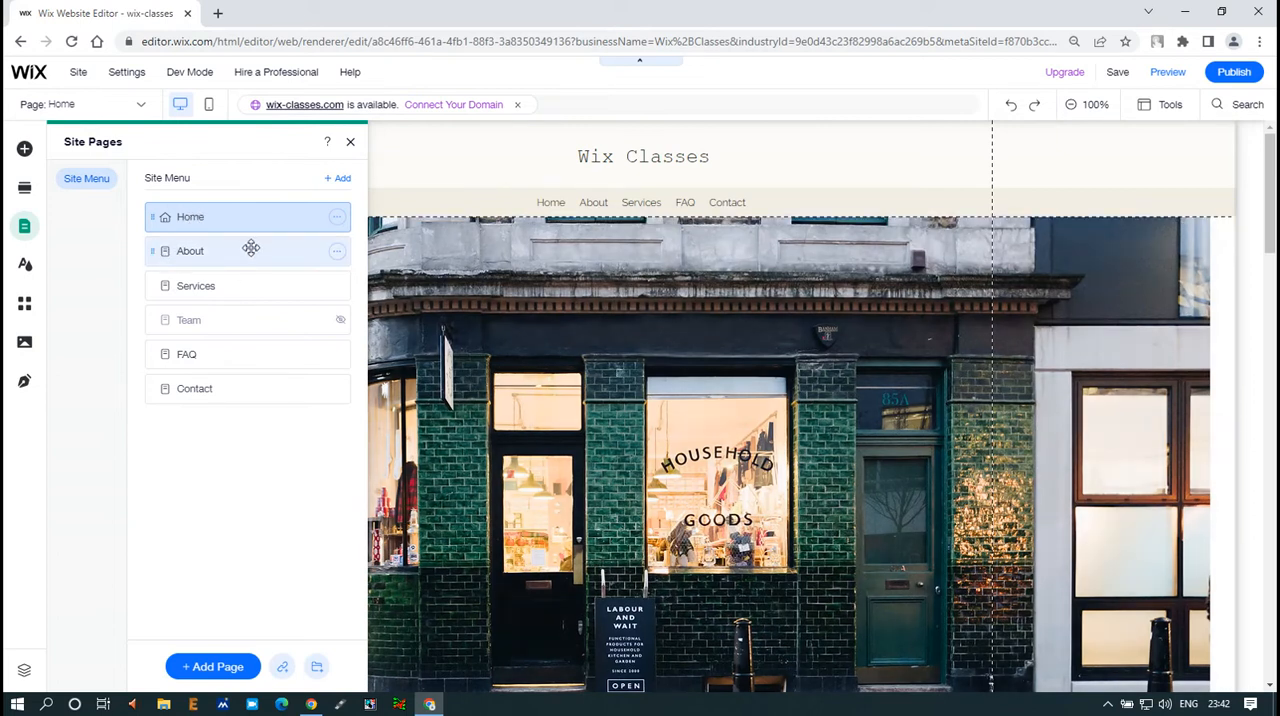
click(250, 249)
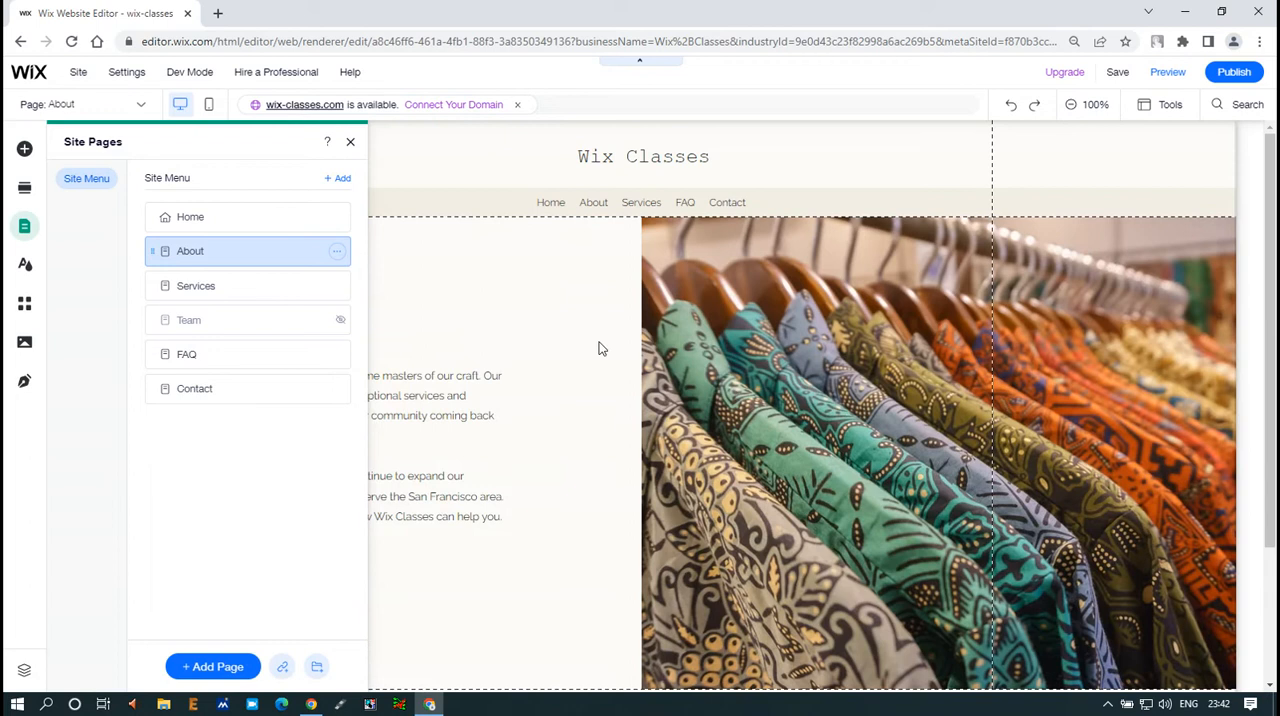
click(247, 287)
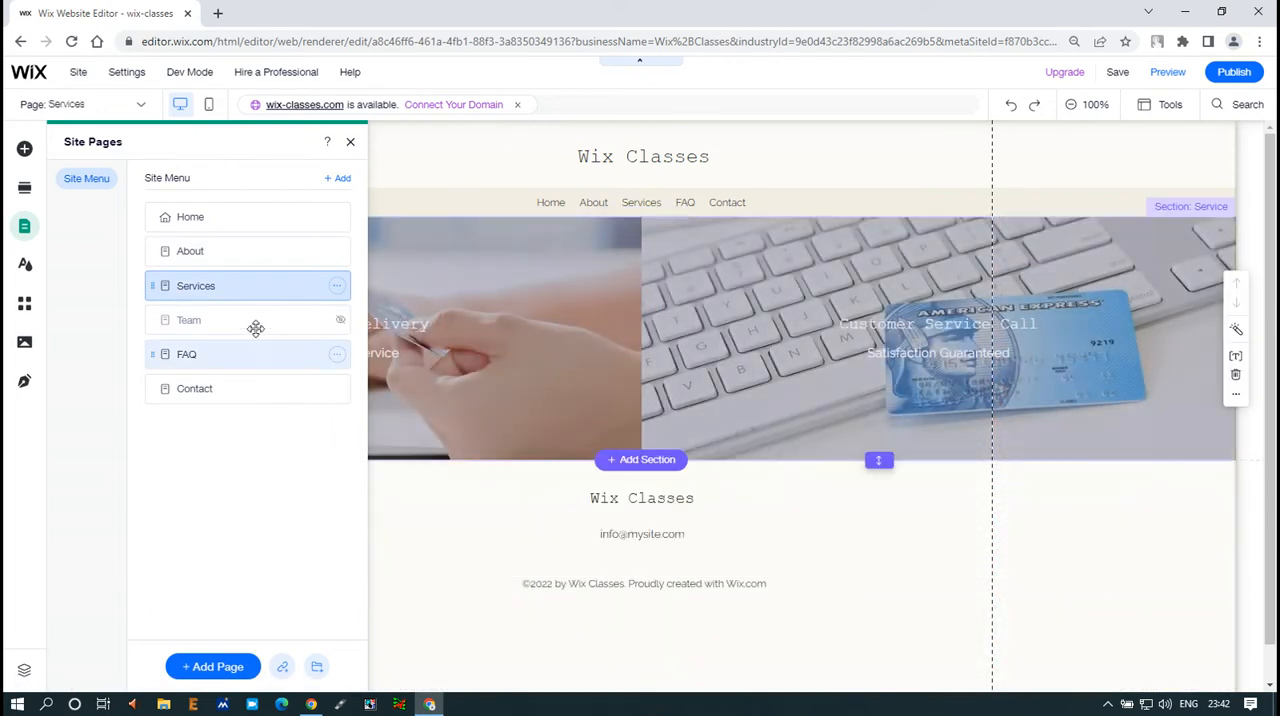
click(256, 328)
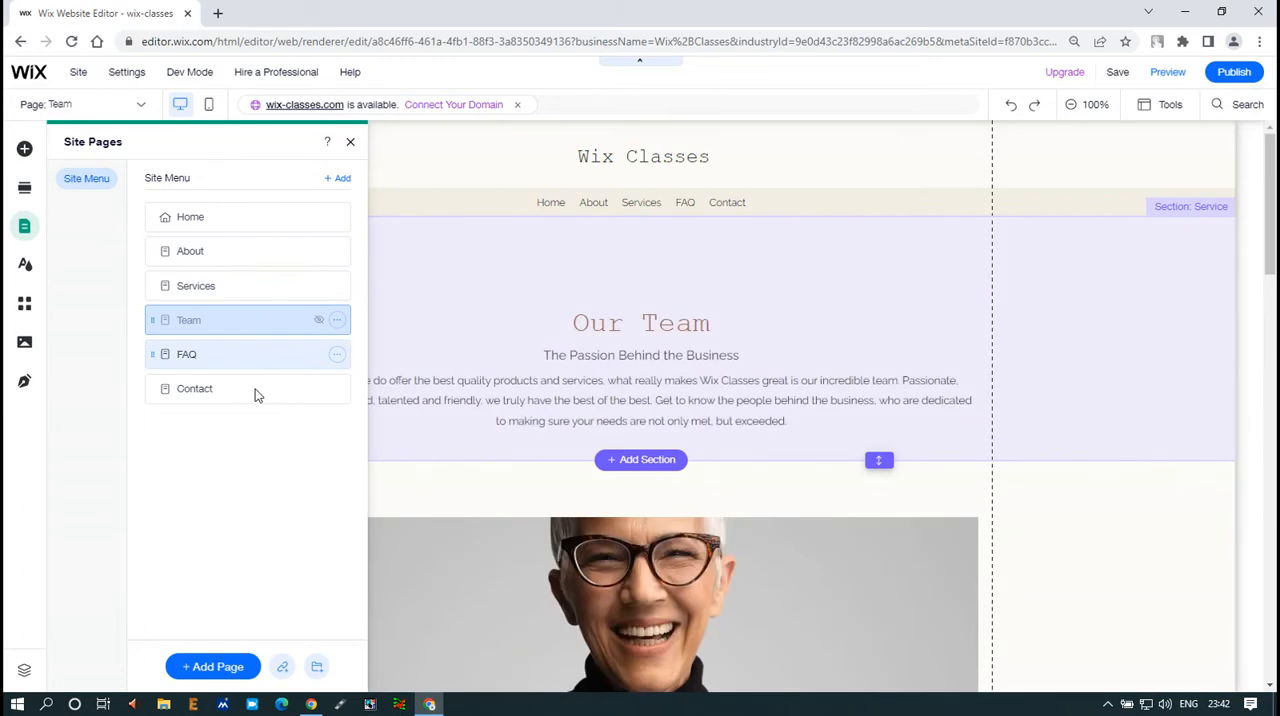
click(255, 390)
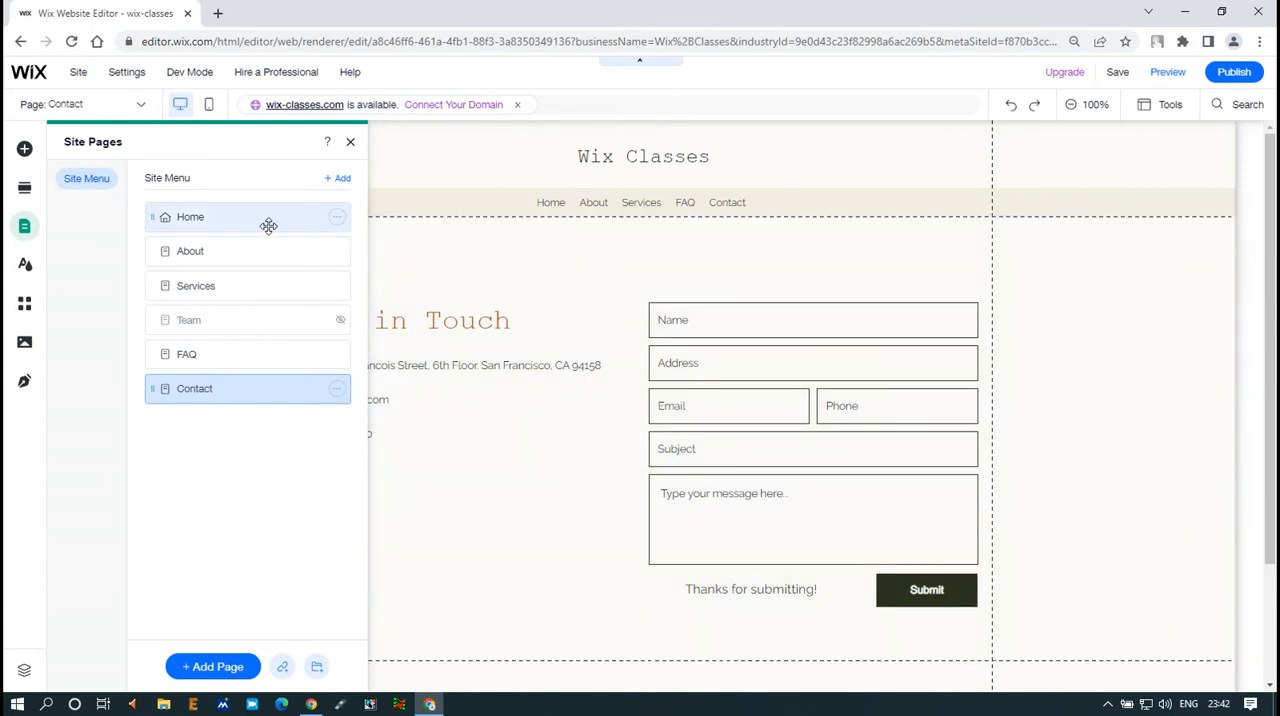
Set the Home page's background to the Wooden Hut image, trying the hands image from the selected backgrounds along the way
click(268, 224)
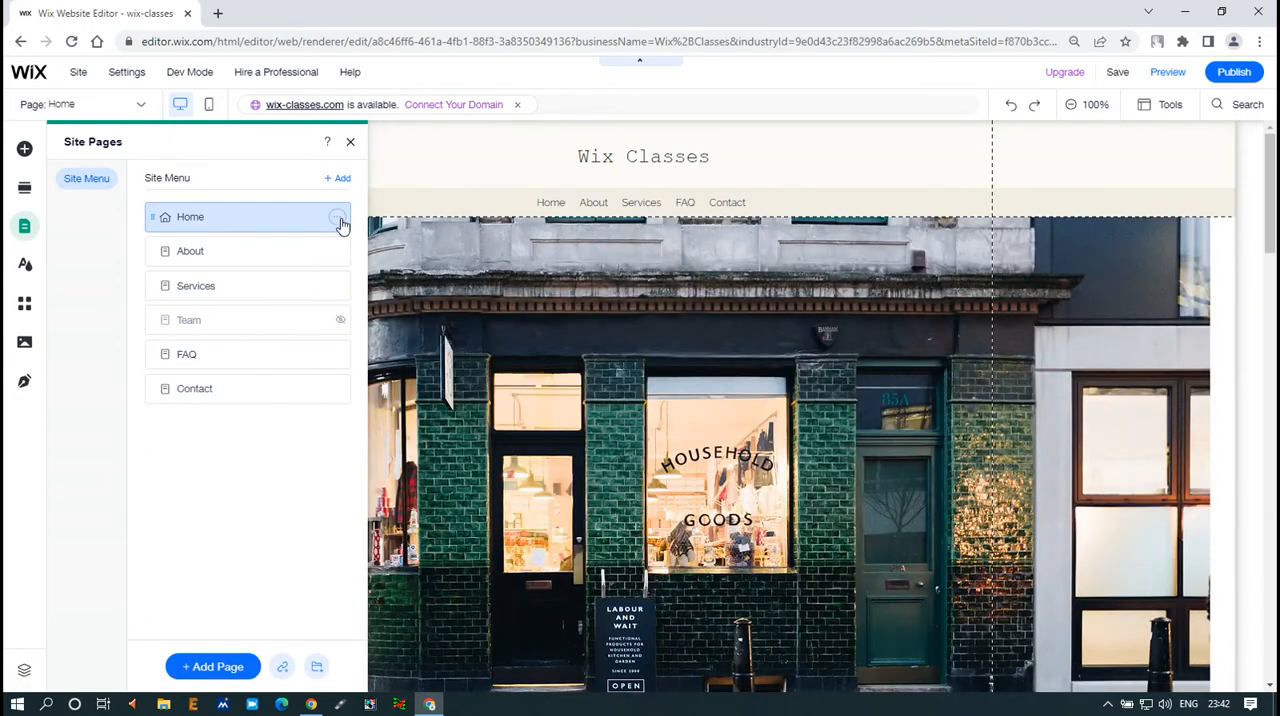
click(337, 217)
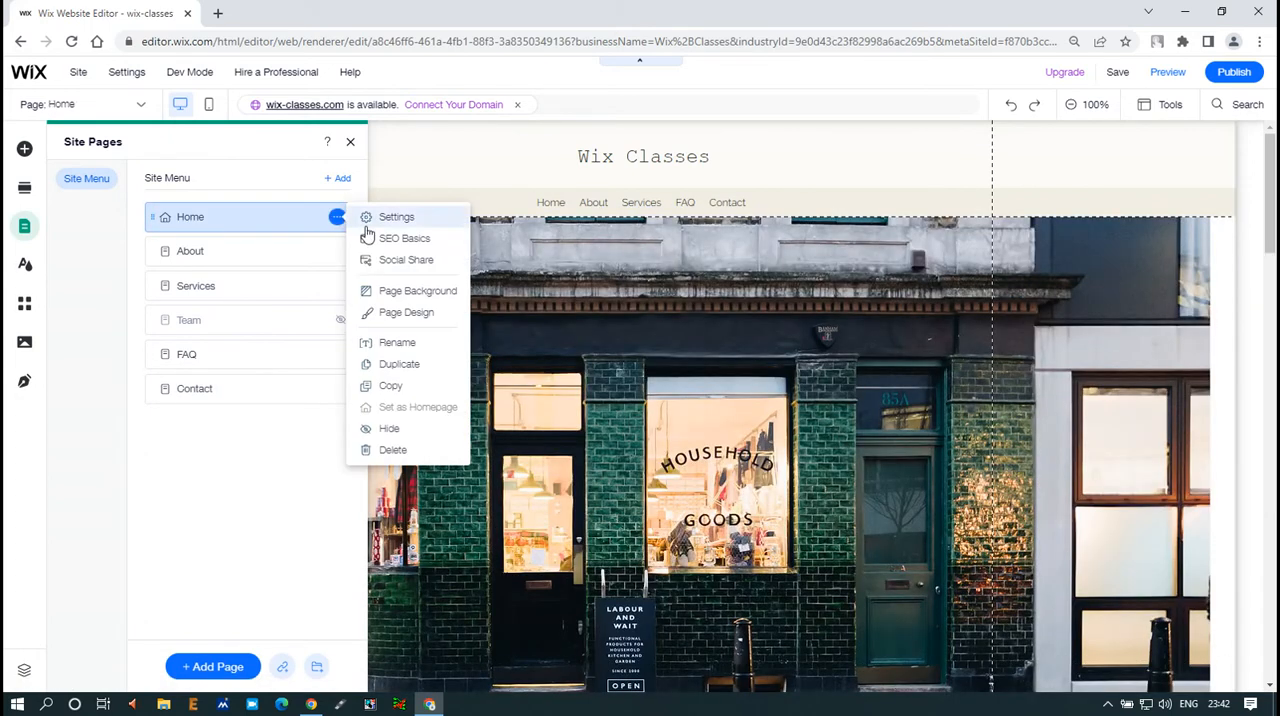
click(412, 292)
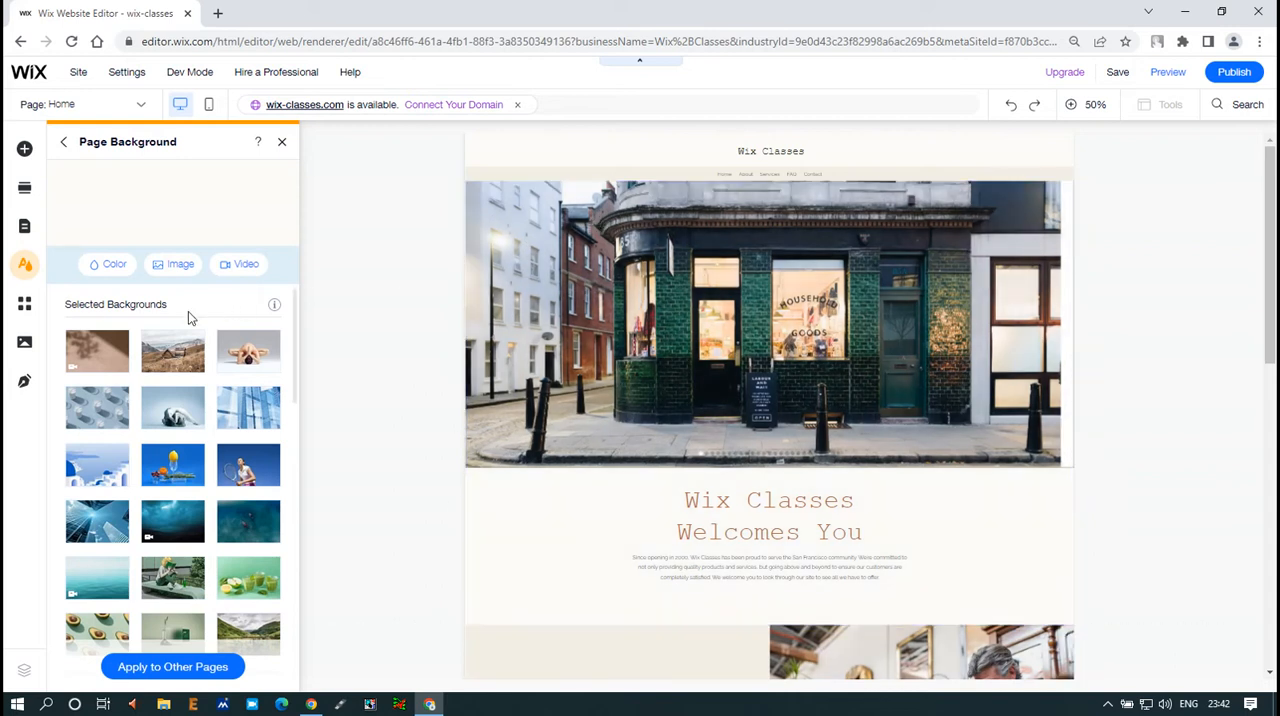
mouse_move(112, 362)
mouse_move(168, 368)
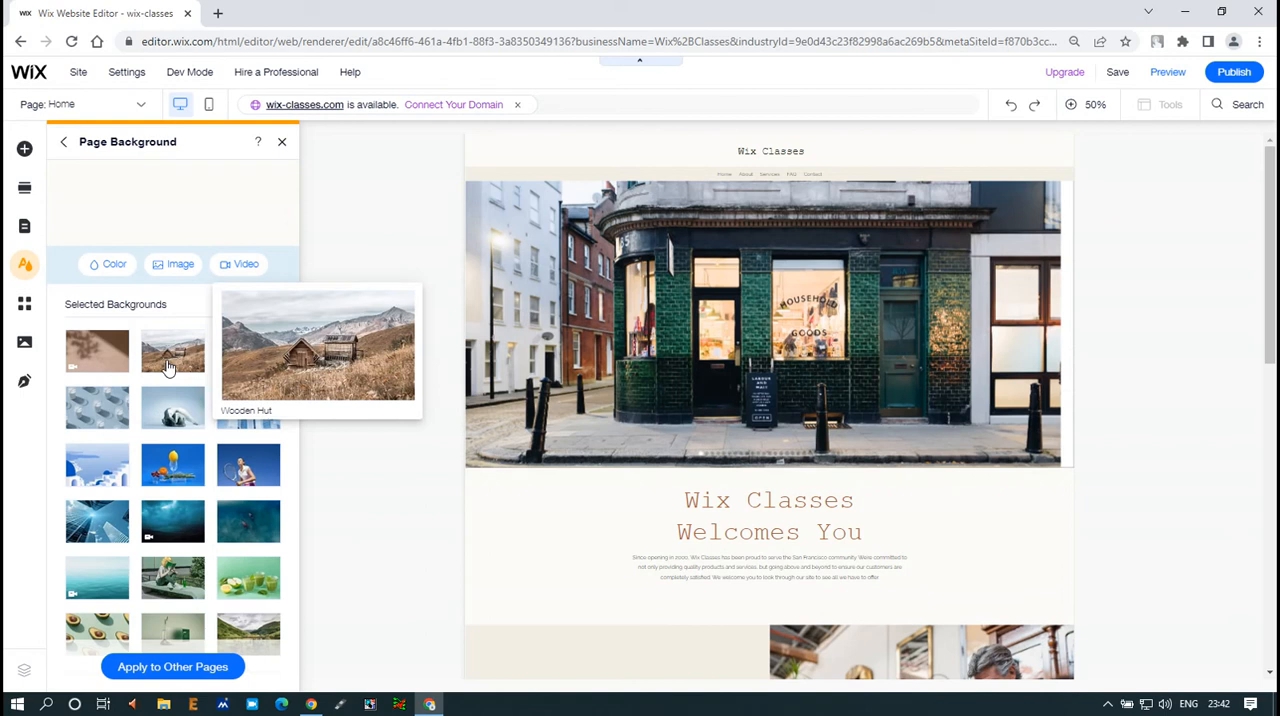
click(168, 368)
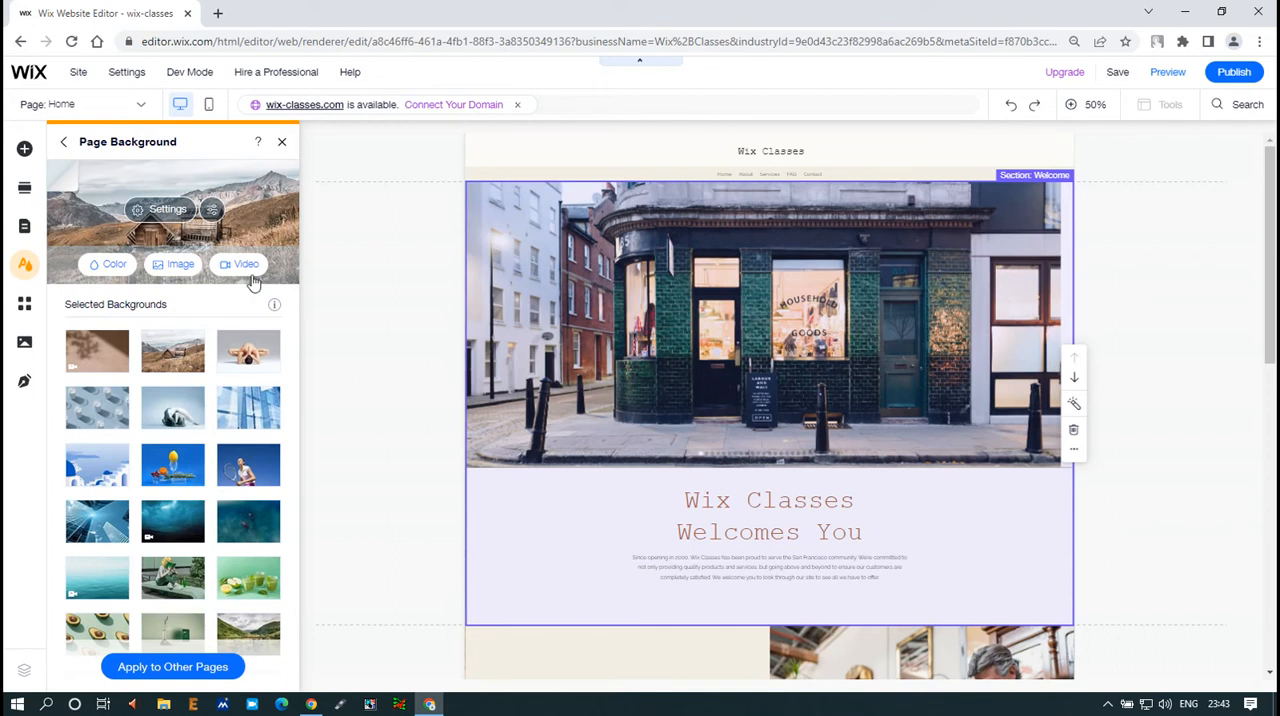
click(260, 365)
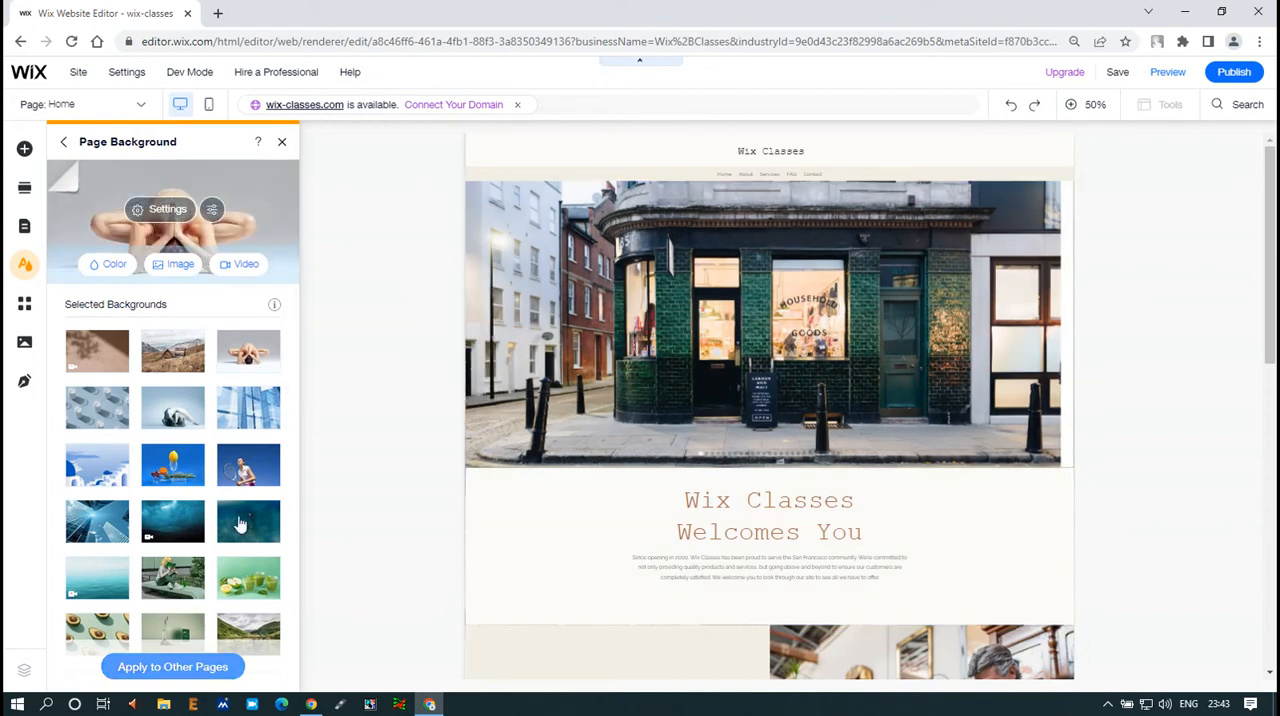
click(170, 353)
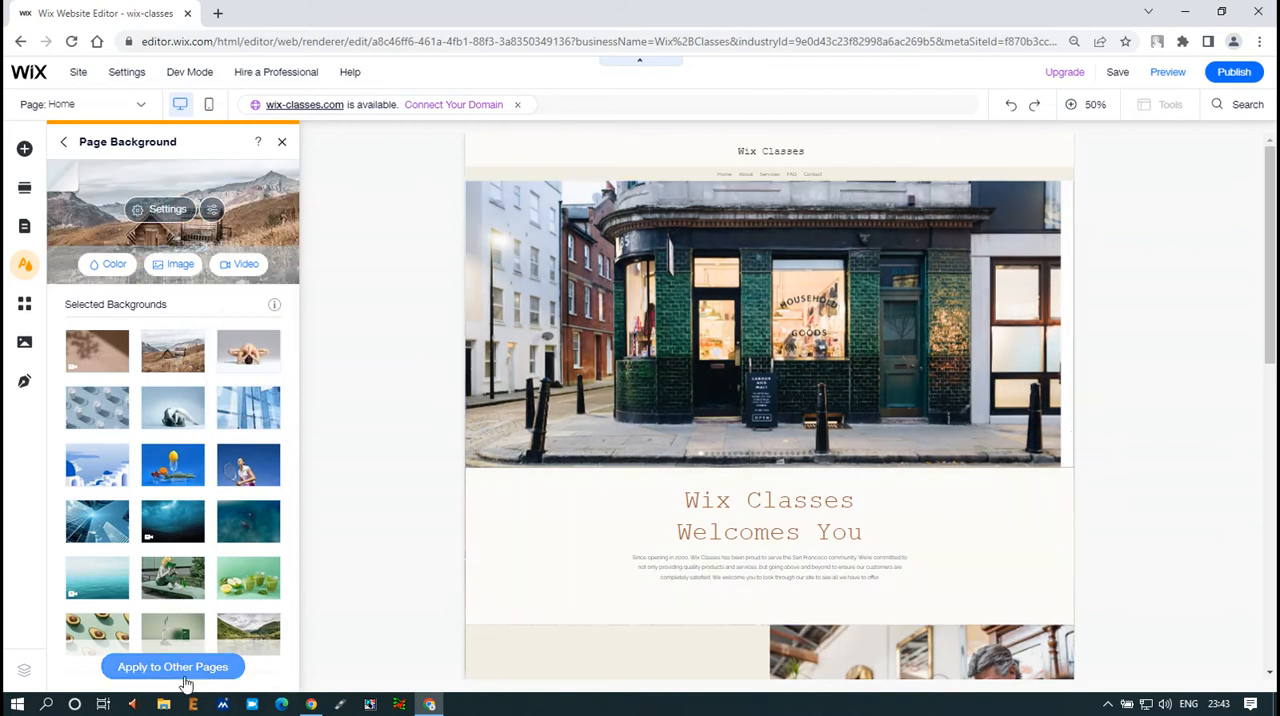
Check the option to apply the background to other pages, and save the site
click(182, 677)
click(1118, 72)
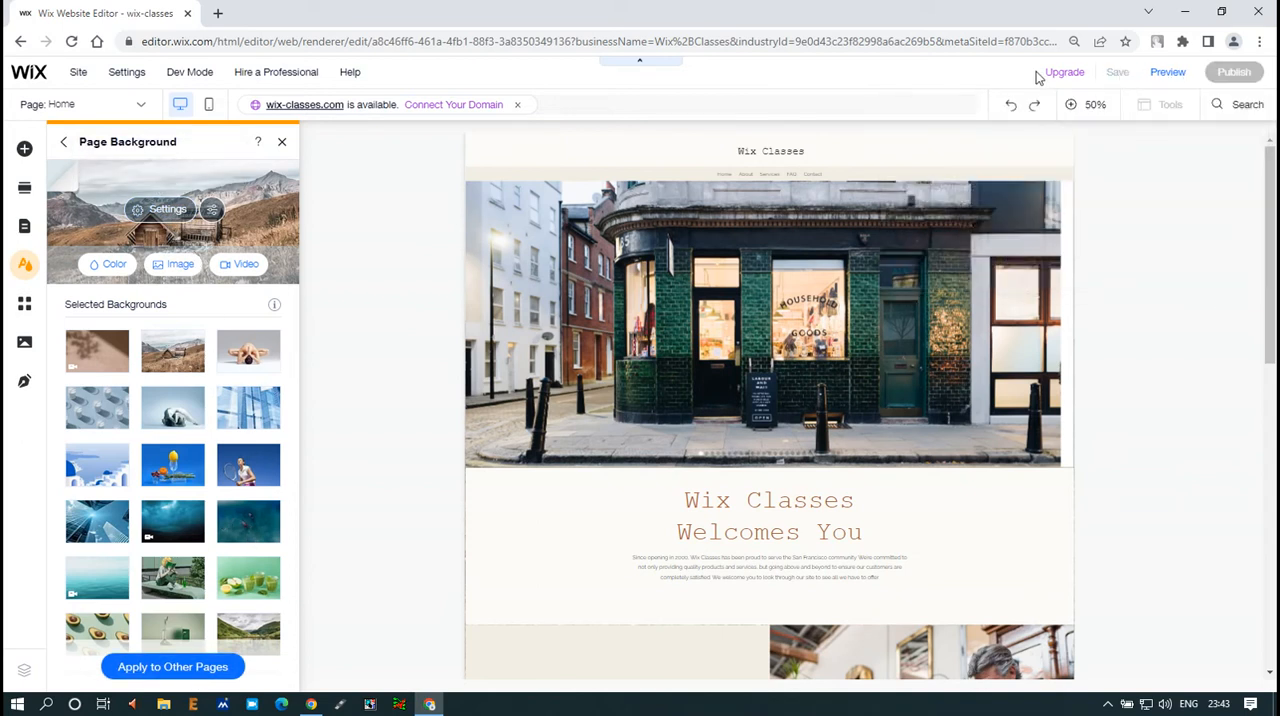
click(283, 147)
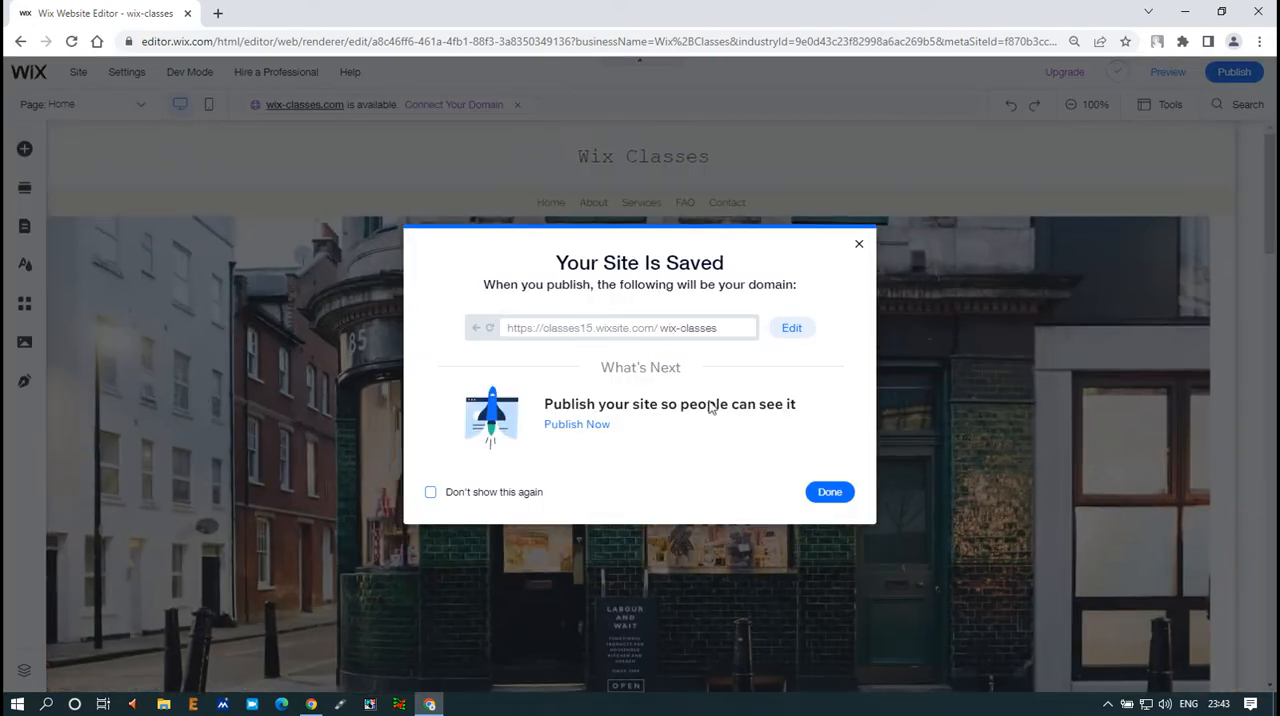
click(843, 497)
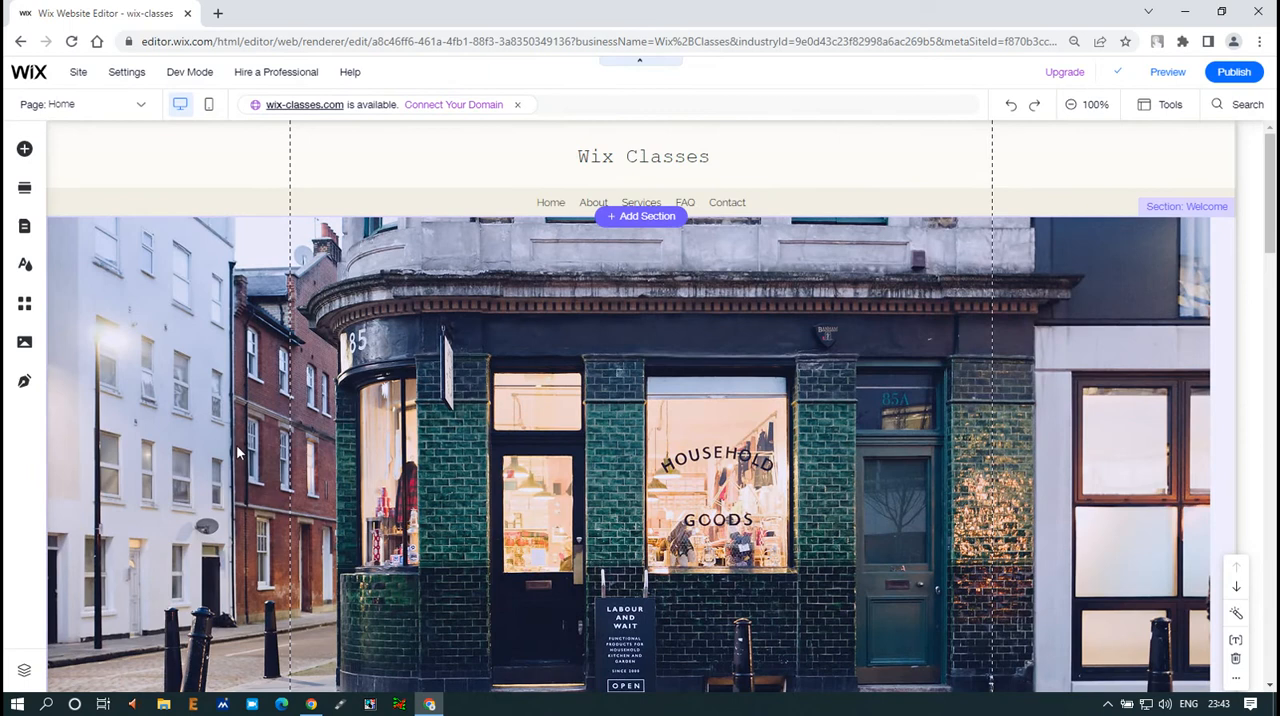
Look through the Home page from the header to below the footer to examine the page background
scroll(236, 452, down, 15)
scroll(236, 452, down, 8)
scroll(229, 452, up, 5)
scroll(229, 452, down, 5)
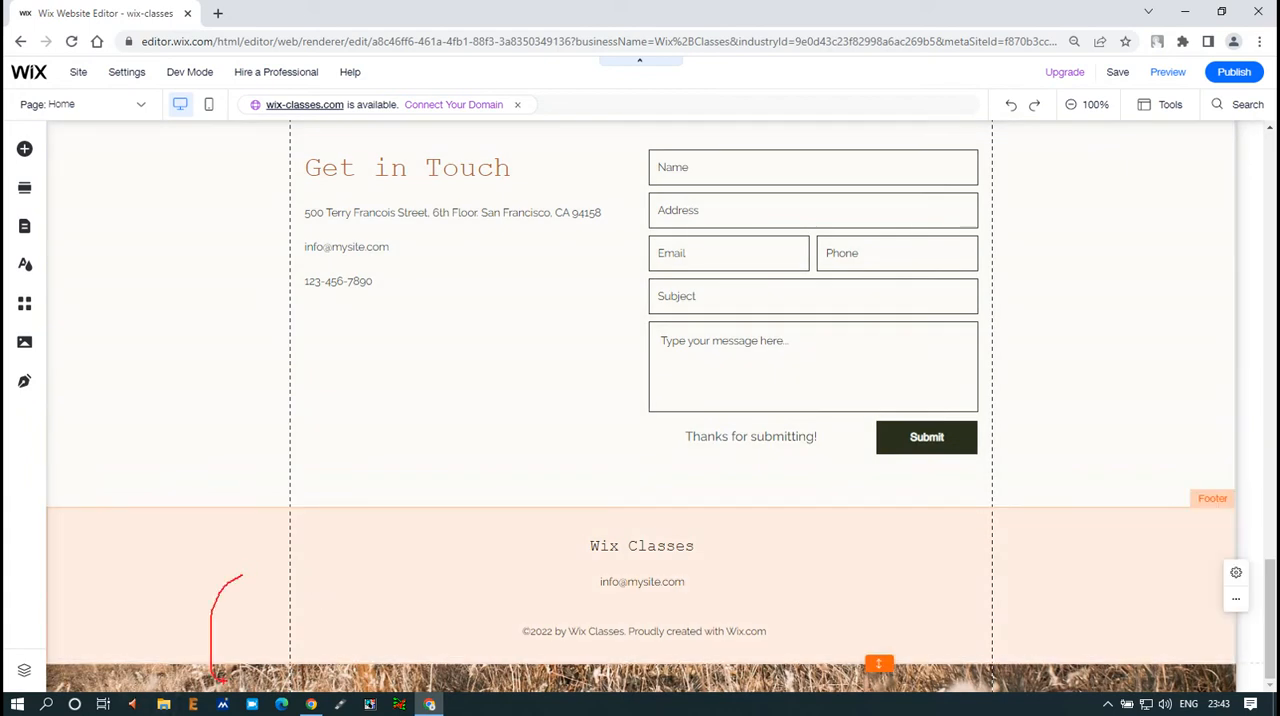
scroll(429, 566, up, 4)
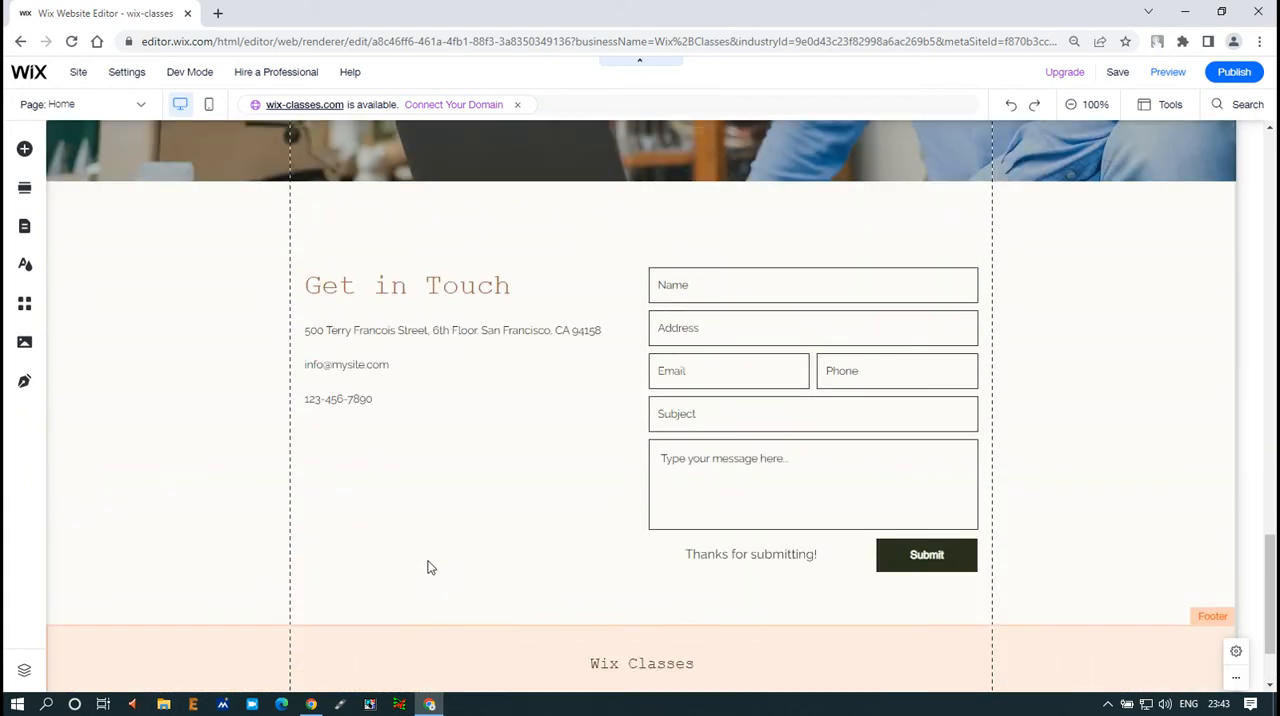
right_click(429, 566)
click(243, 360)
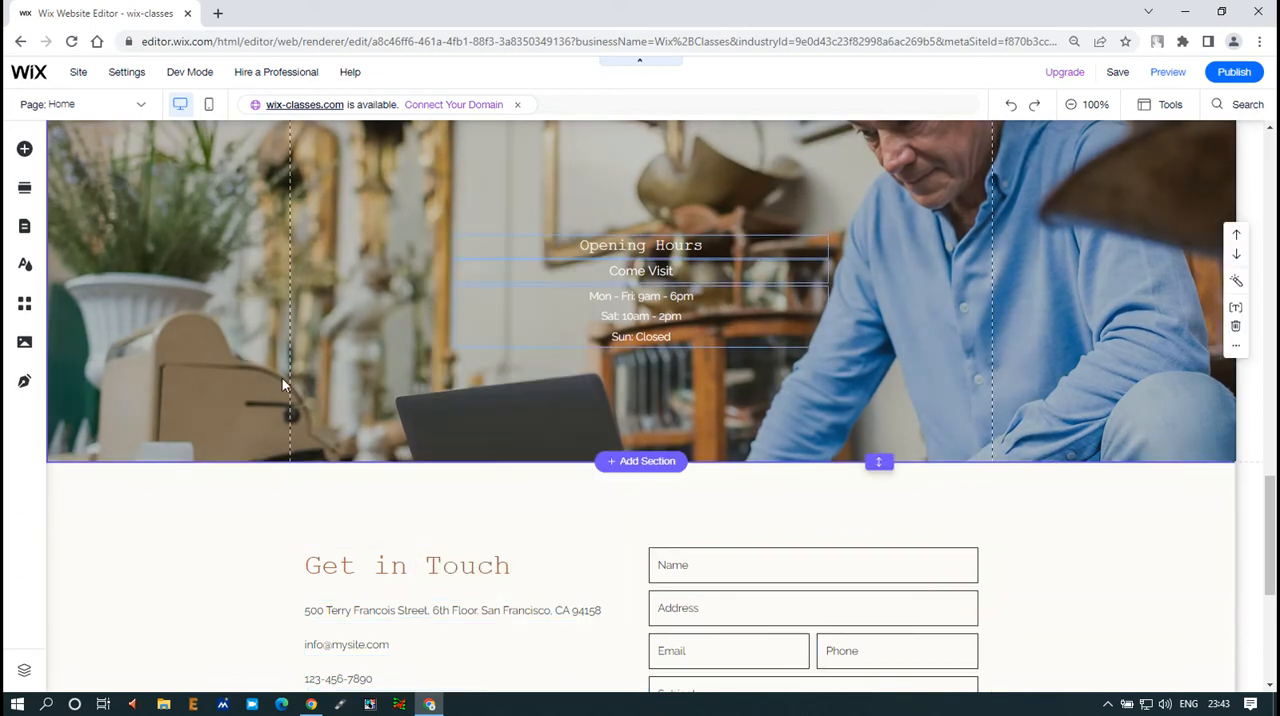
scroll(272, 375, up, 10)
scroll(326, 355, up, 3)
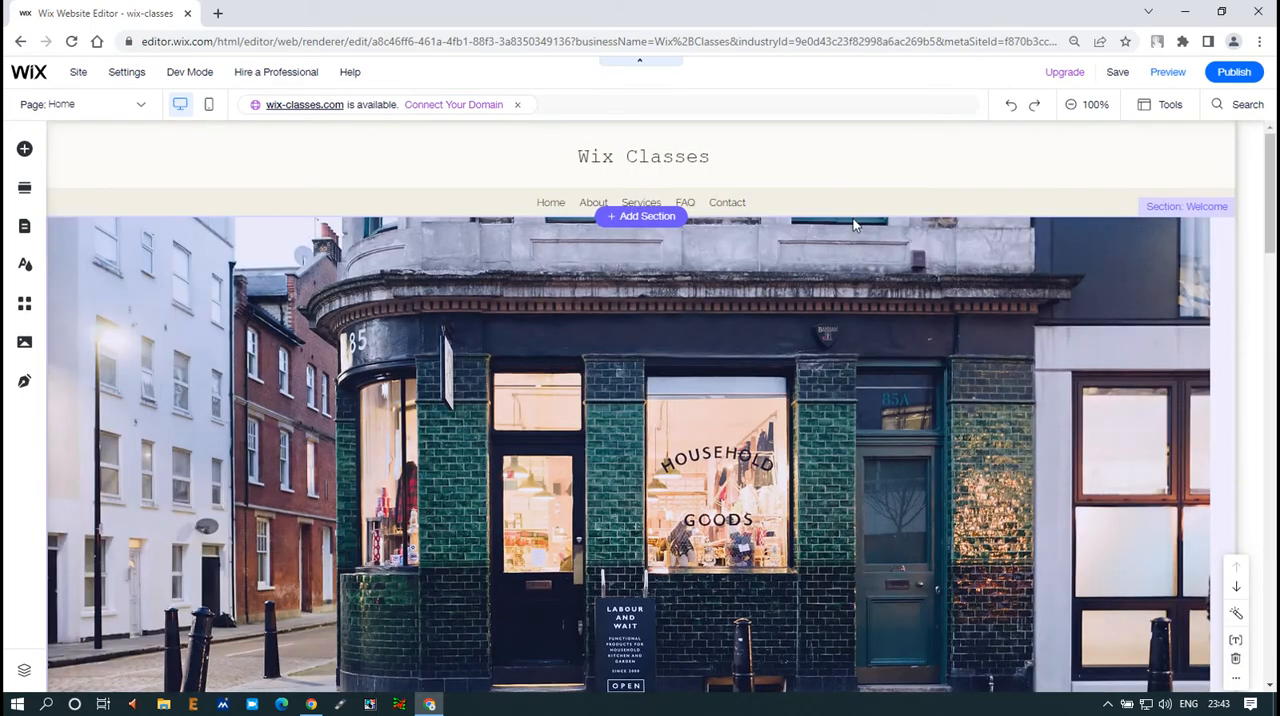
drag(783, 161, 1062, 242)
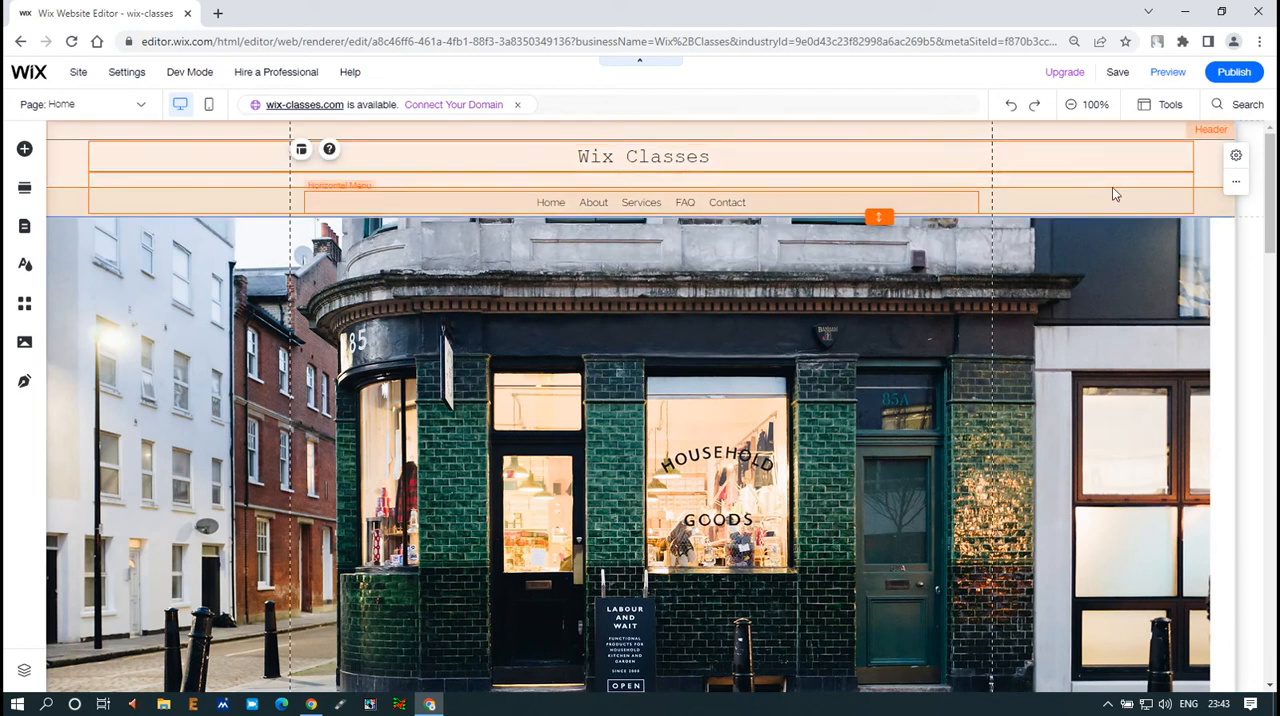
click(1236, 261)
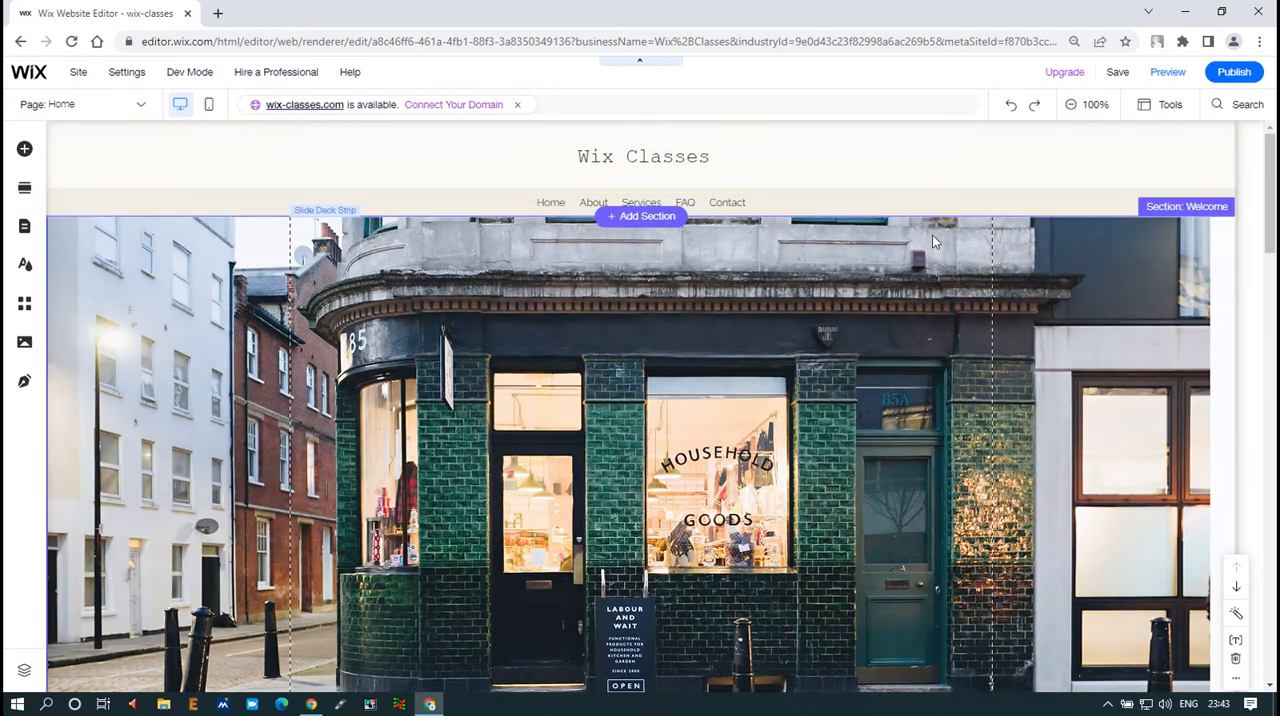
Try to move the slide deck strip down, away from the Home page's header
click(196, 228)
drag(162, 276, 236, 305)
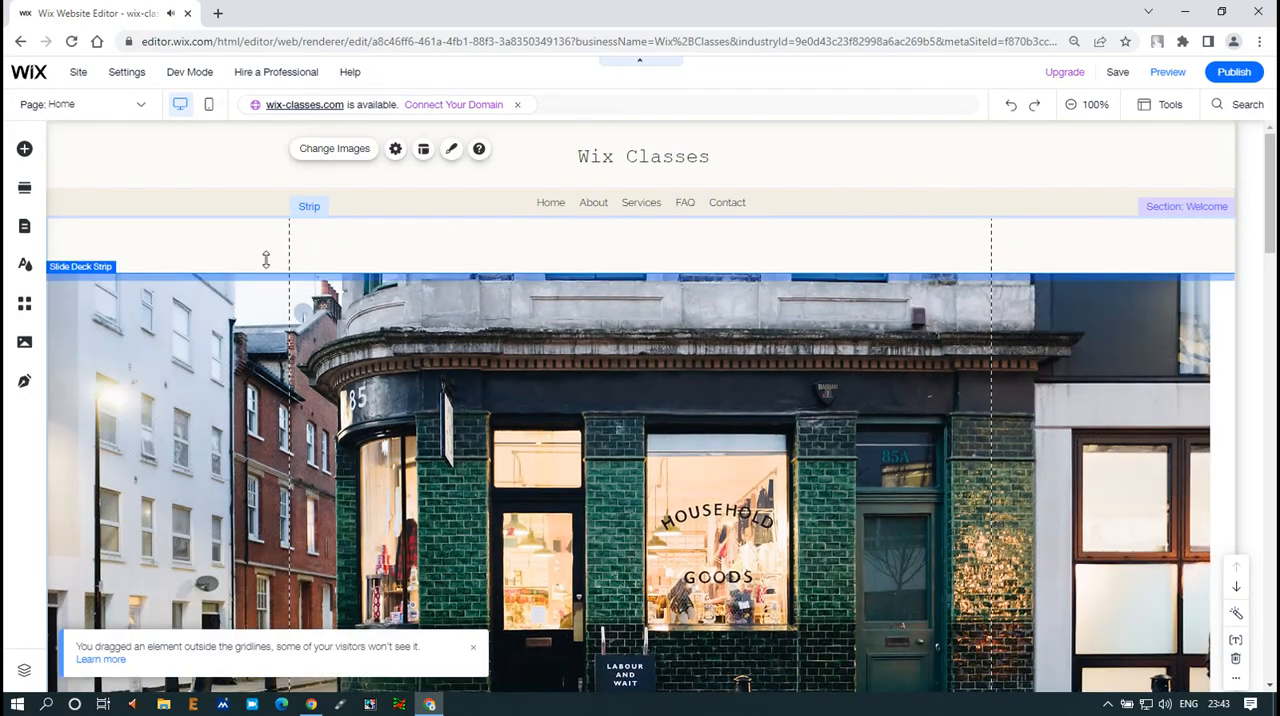
scroll(330, 246, down, 5)
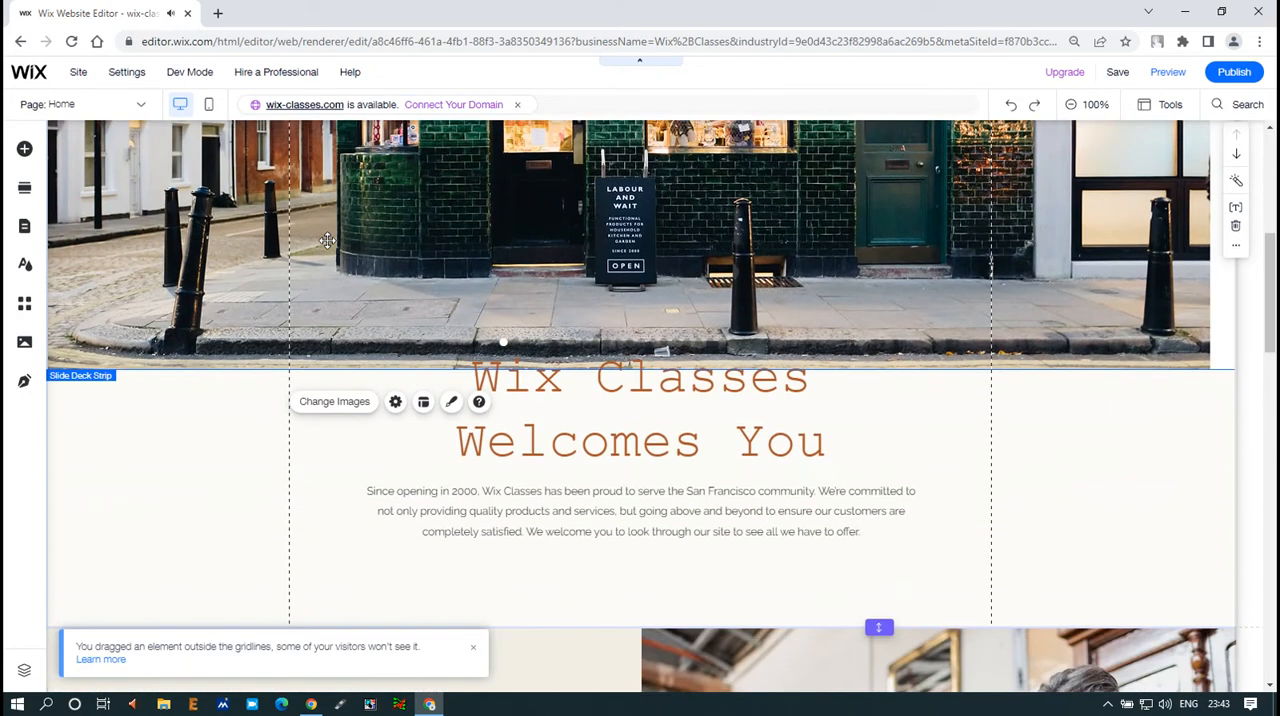
scroll(327, 241, up, 5)
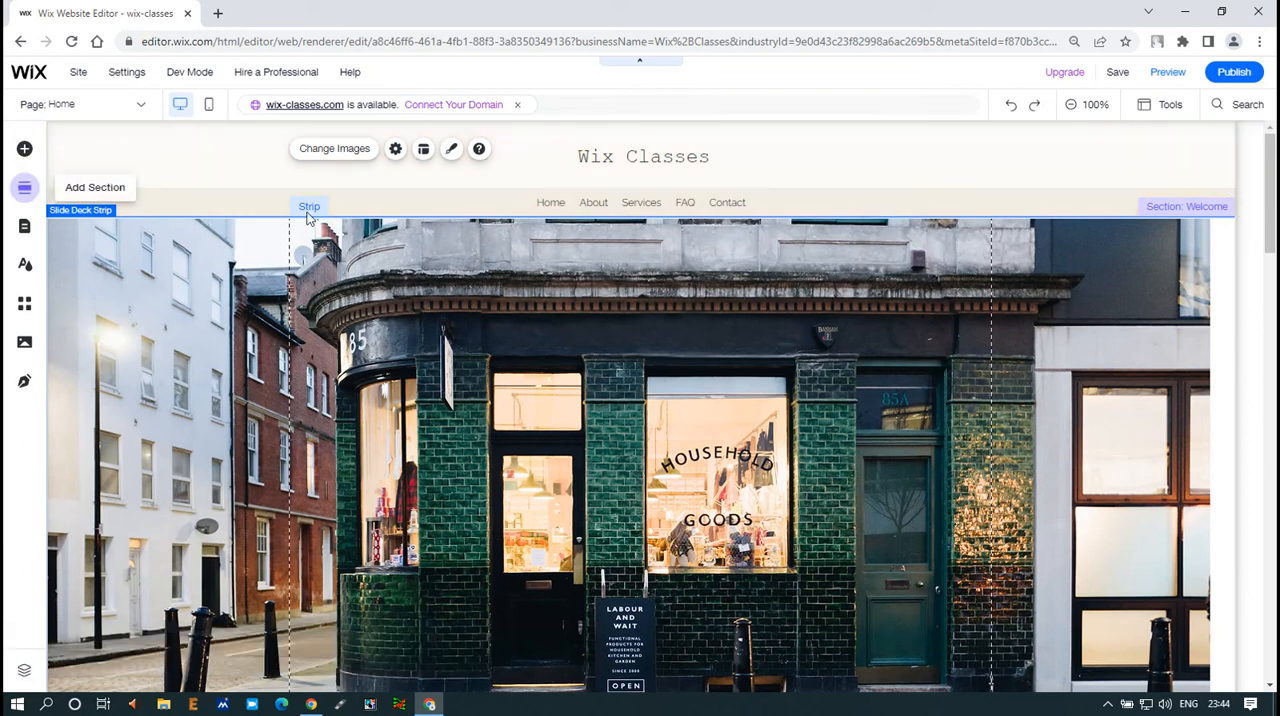
Look at the Home page's Page Design options from the site's page list and close them
click(139, 108)
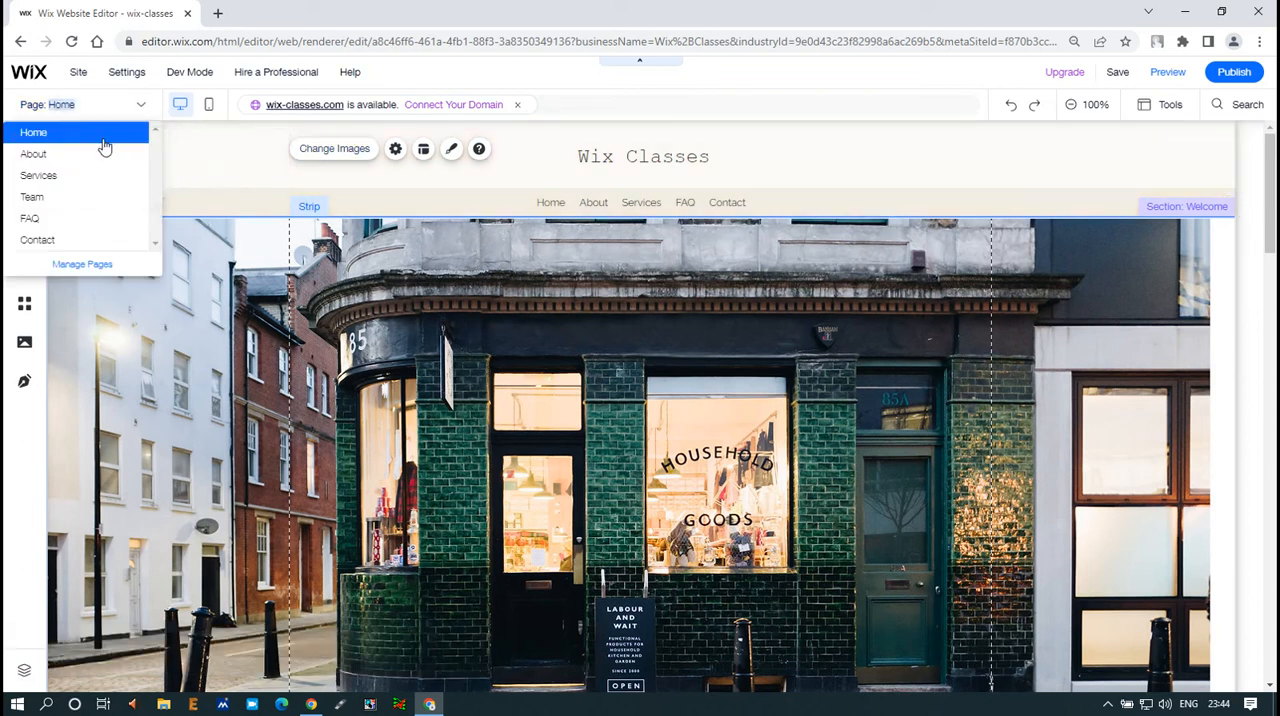
click(91, 259)
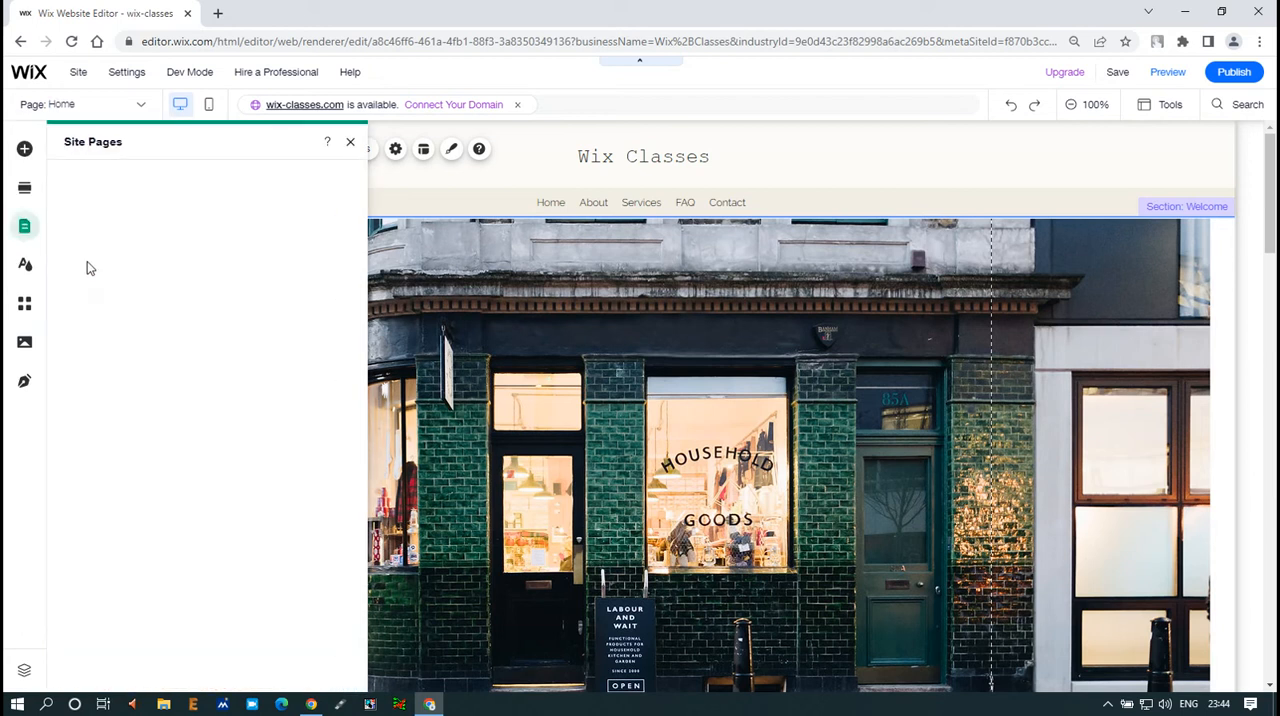
click(339, 218)
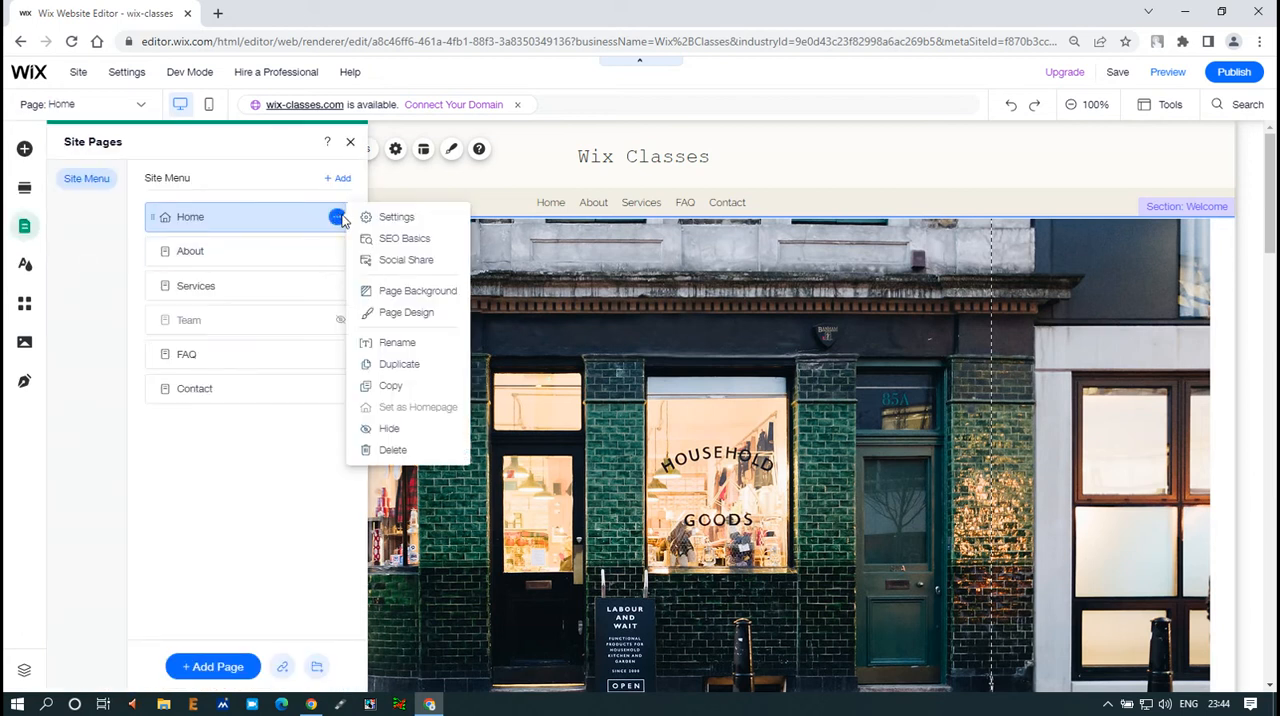
click(418, 314)
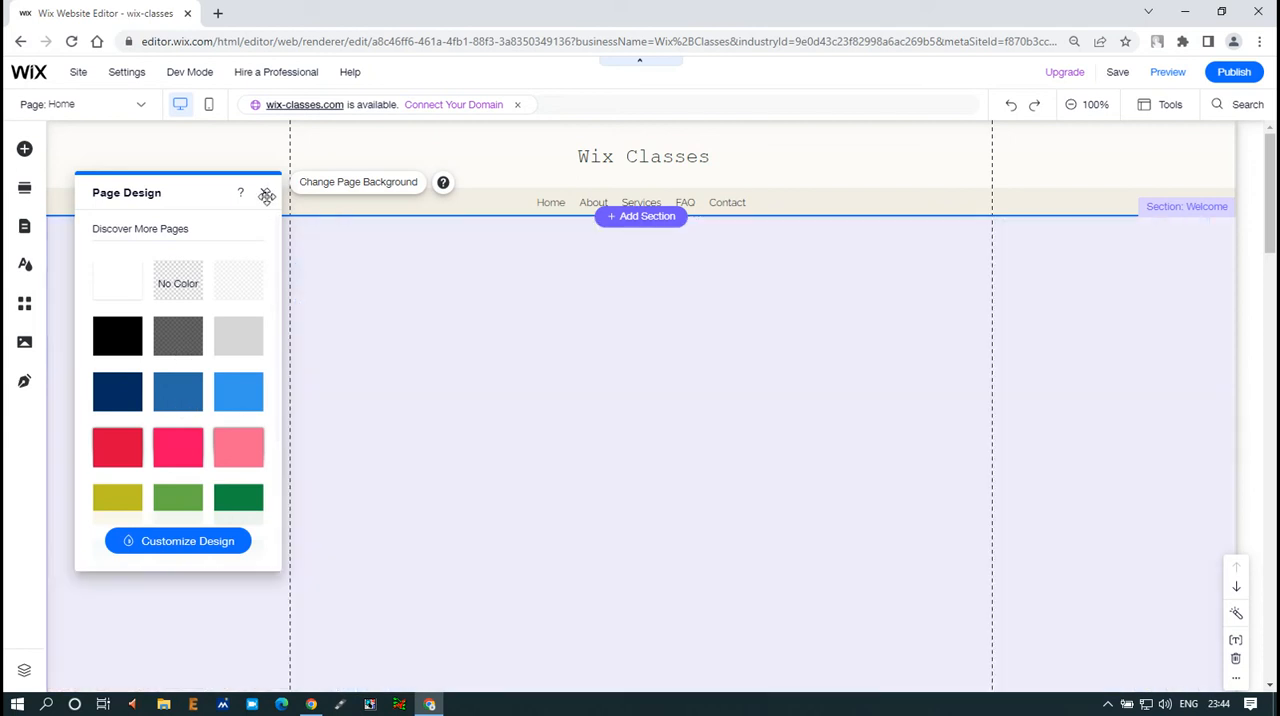
click(264, 192)
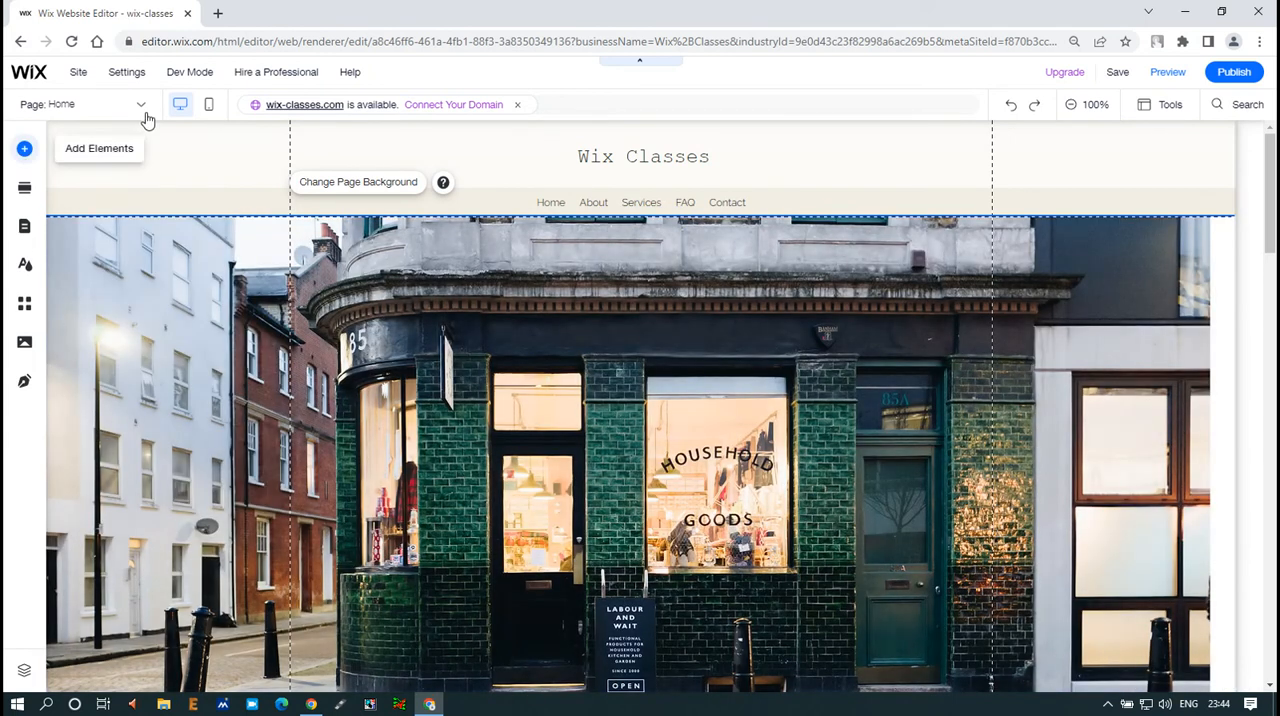
Reopen the site's page list and look at the page options for Home, About, Services and Team
click(142, 108)
click(88, 266)
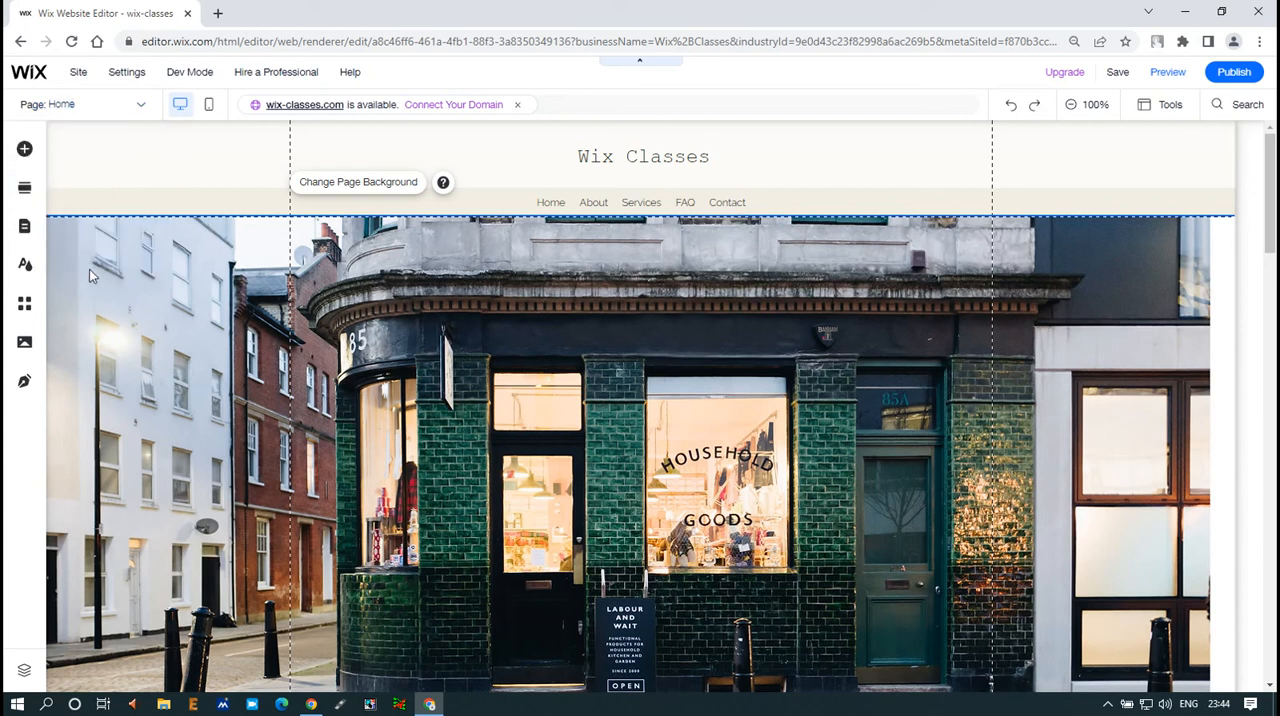
click(337, 217)
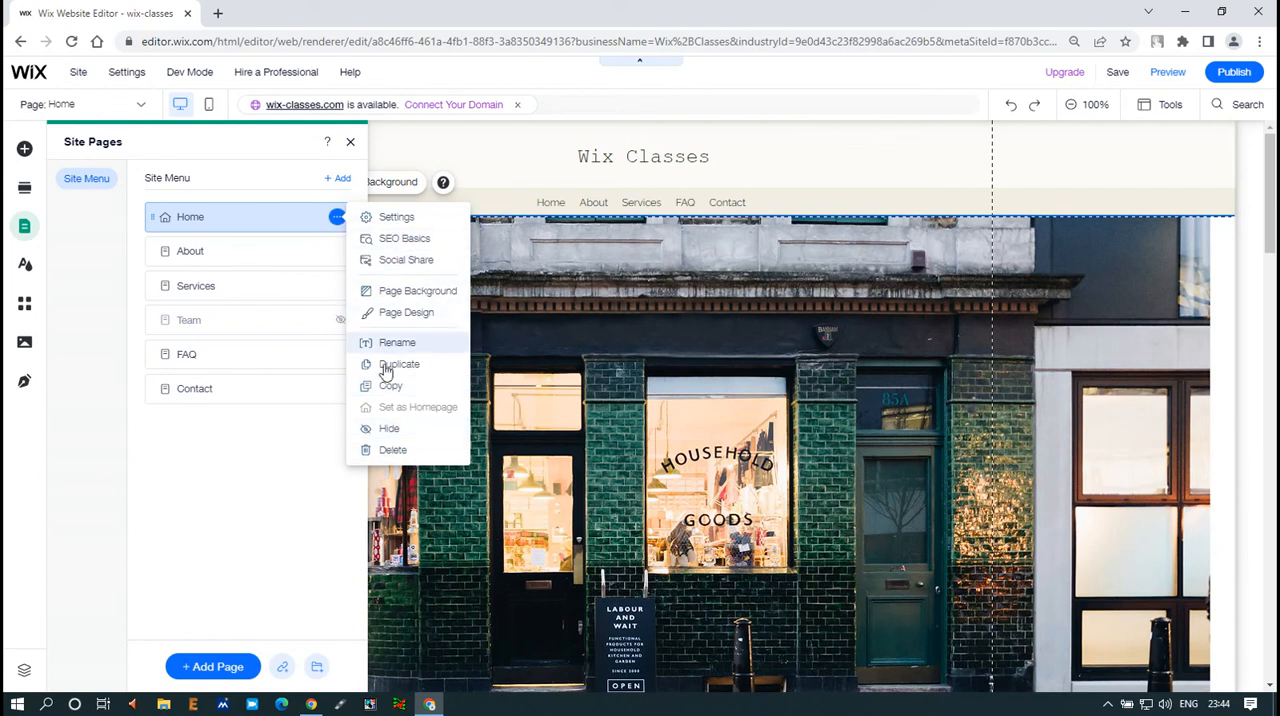
click(285, 254)
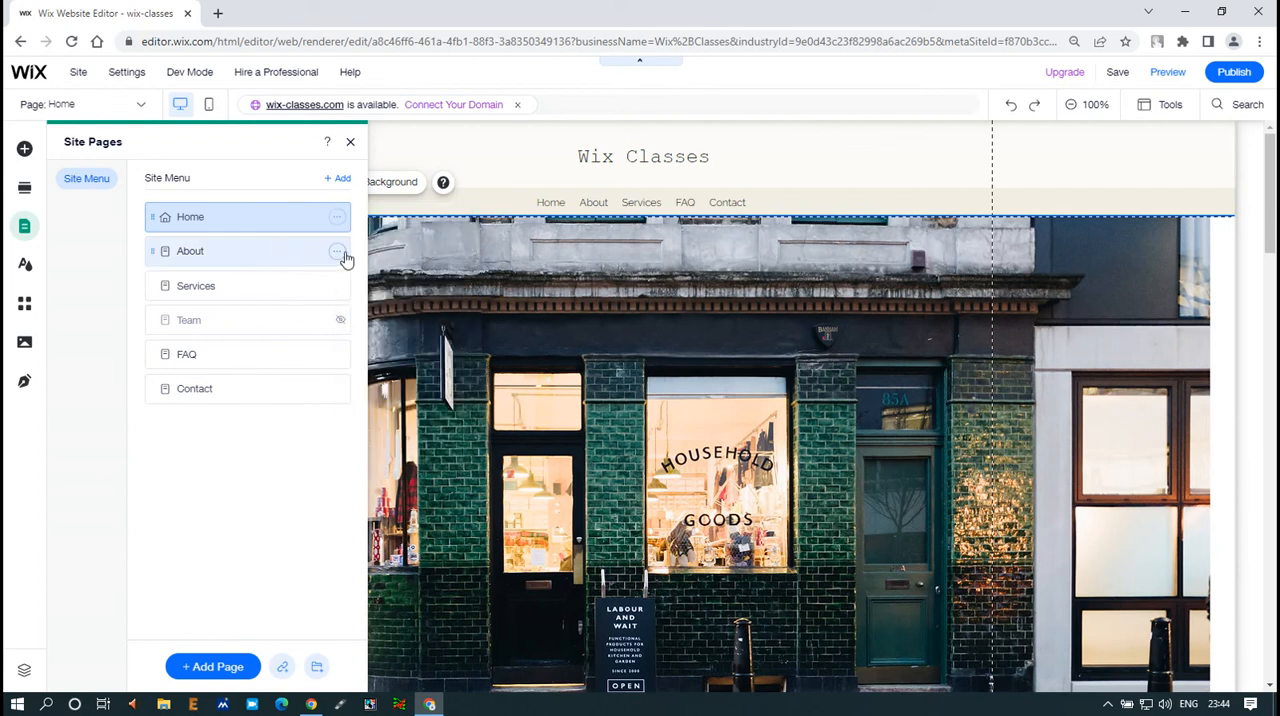
click(343, 255)
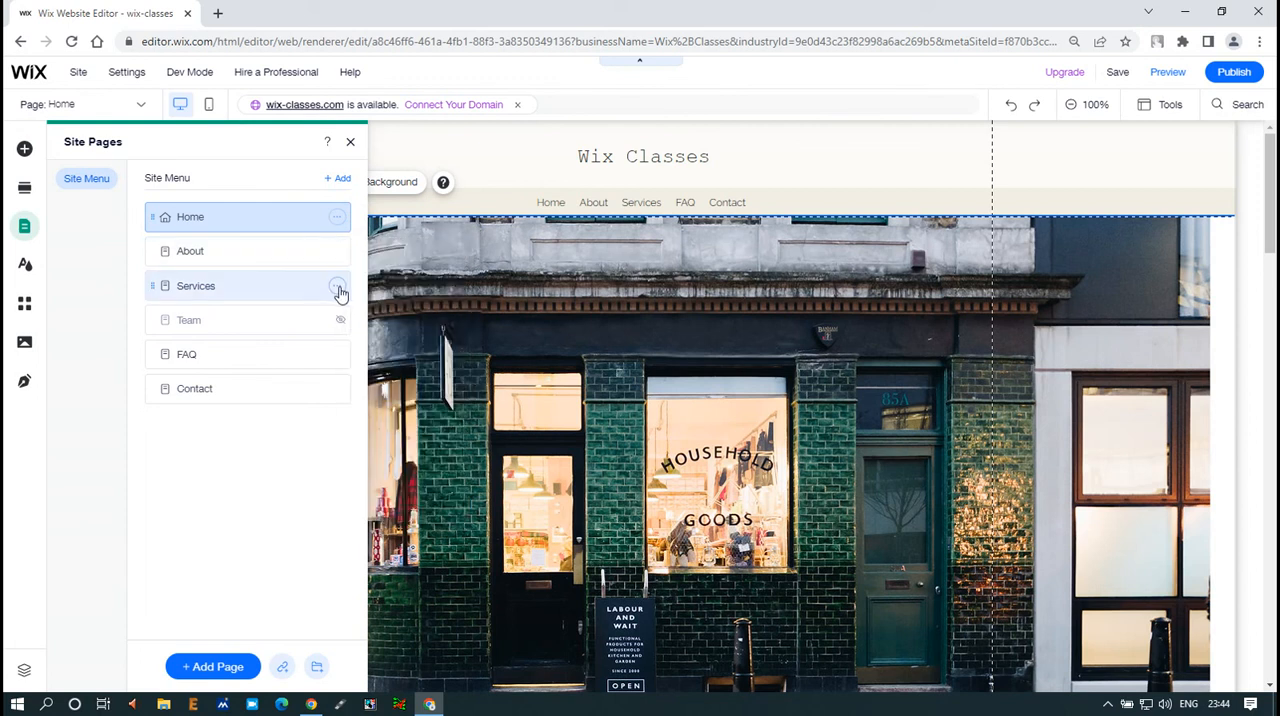
click(338, 288)
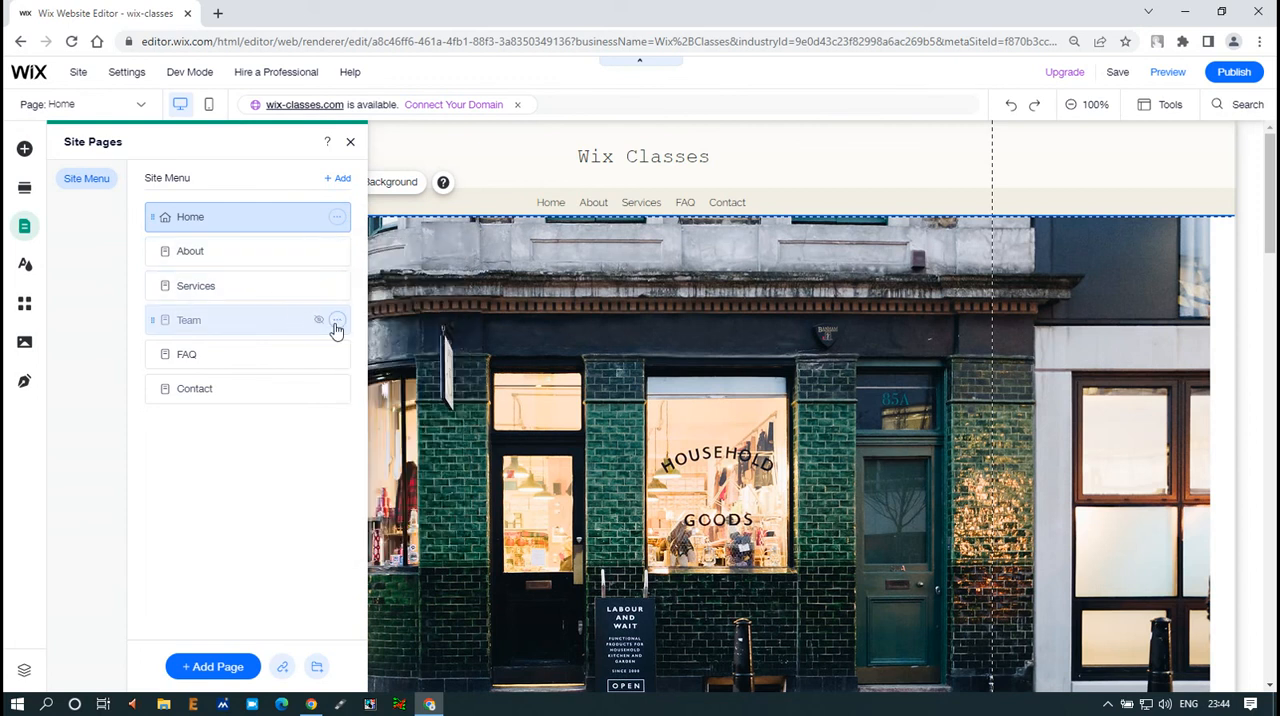
click(337, 320)
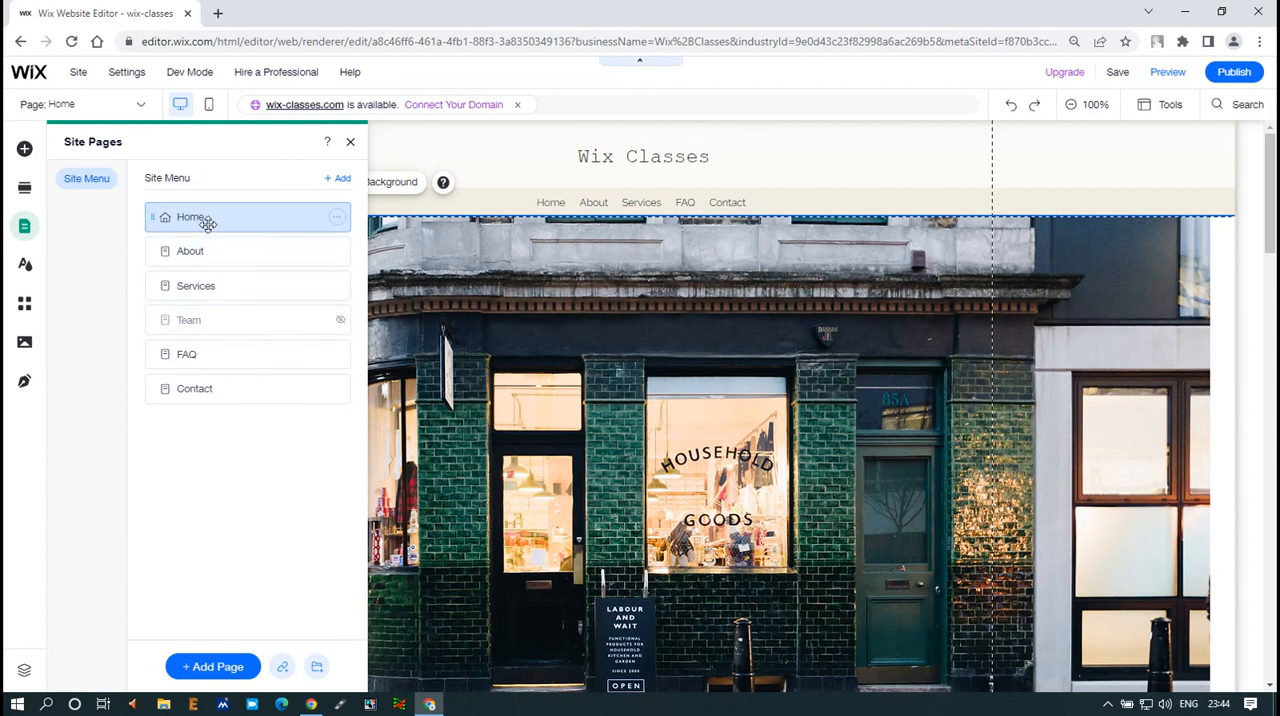
Switch to the About page and select its heading and paragraph text to look at their editing options
click(302, 255)
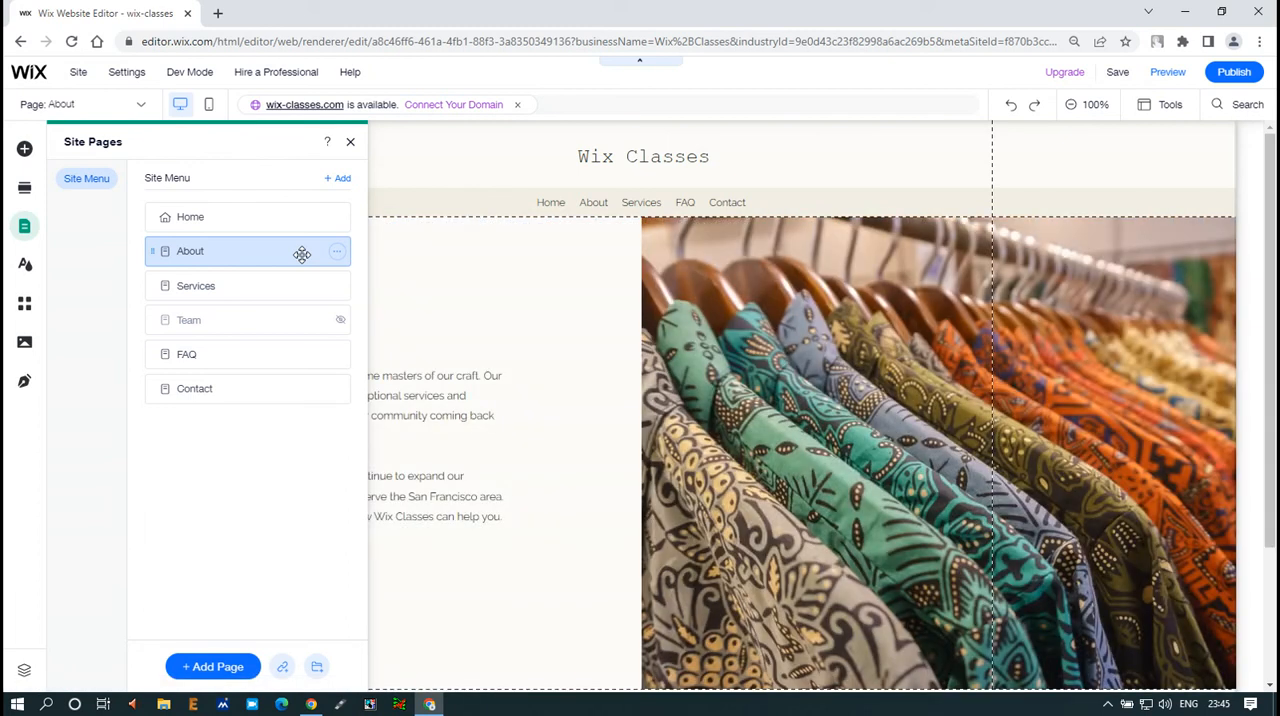
click(575, 281)
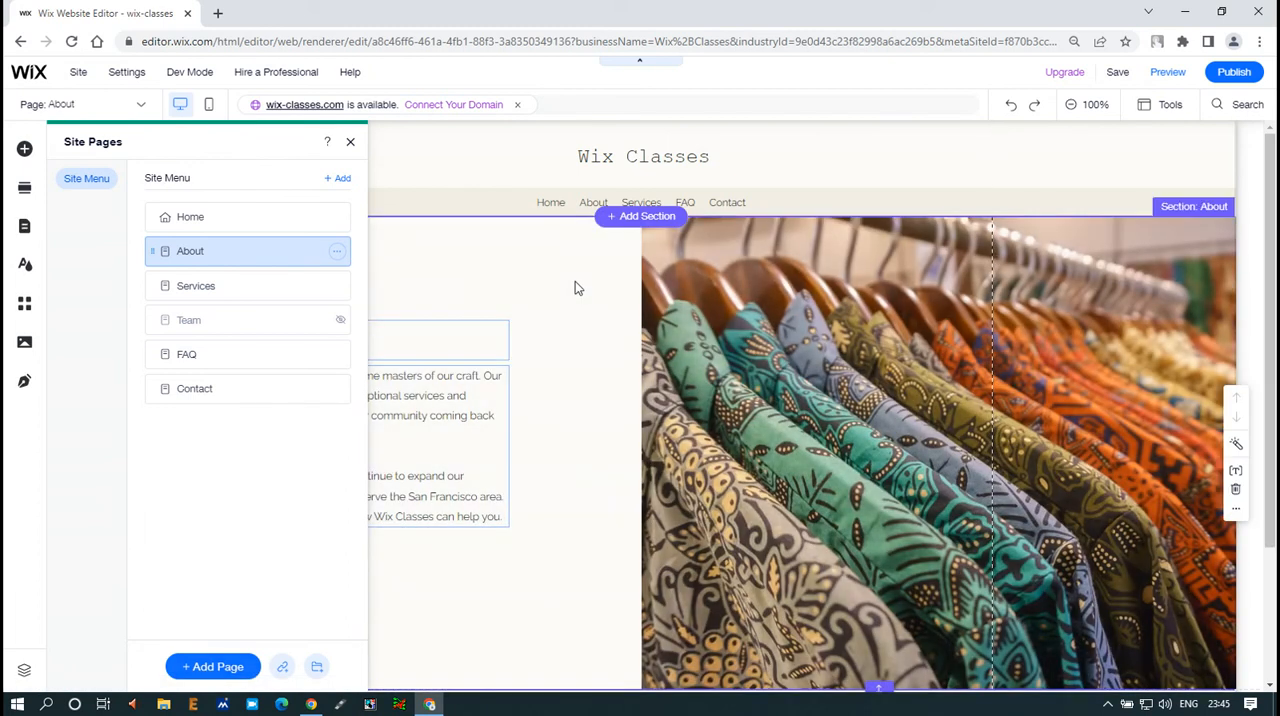
scroll(623, 371, down, 2)
scroll(623, 380, up, 2)
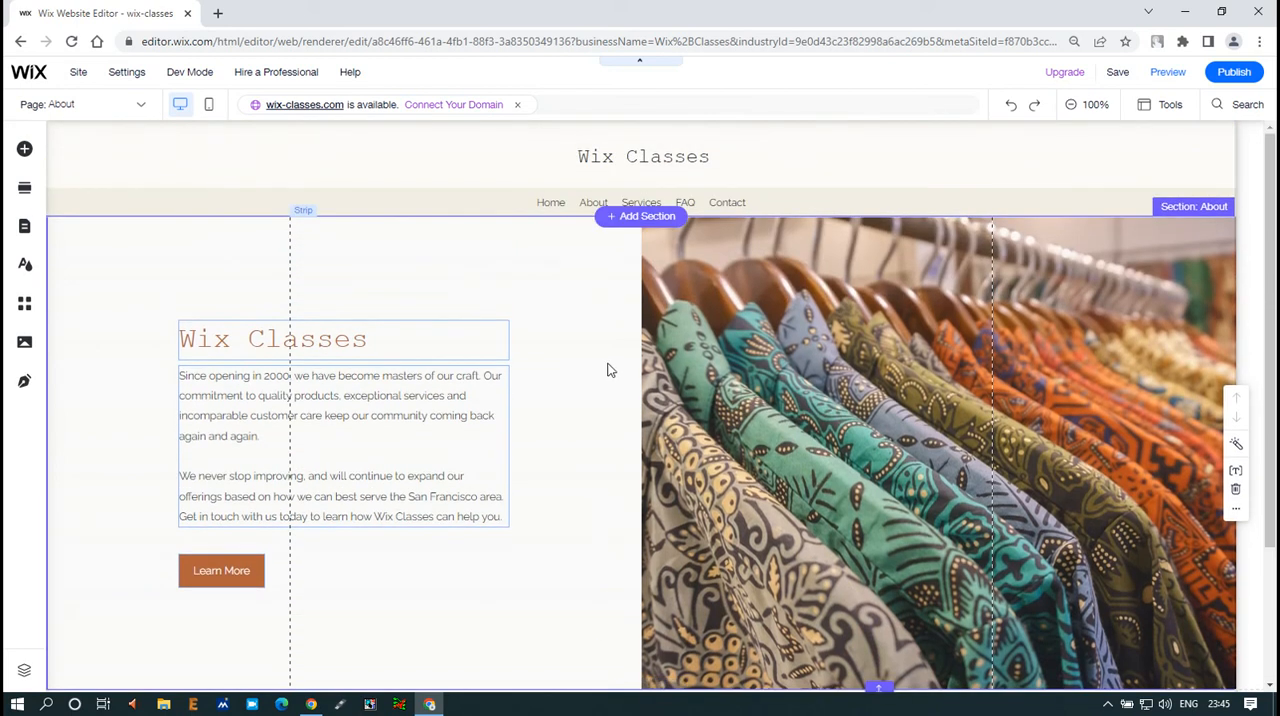
click(325, 345)
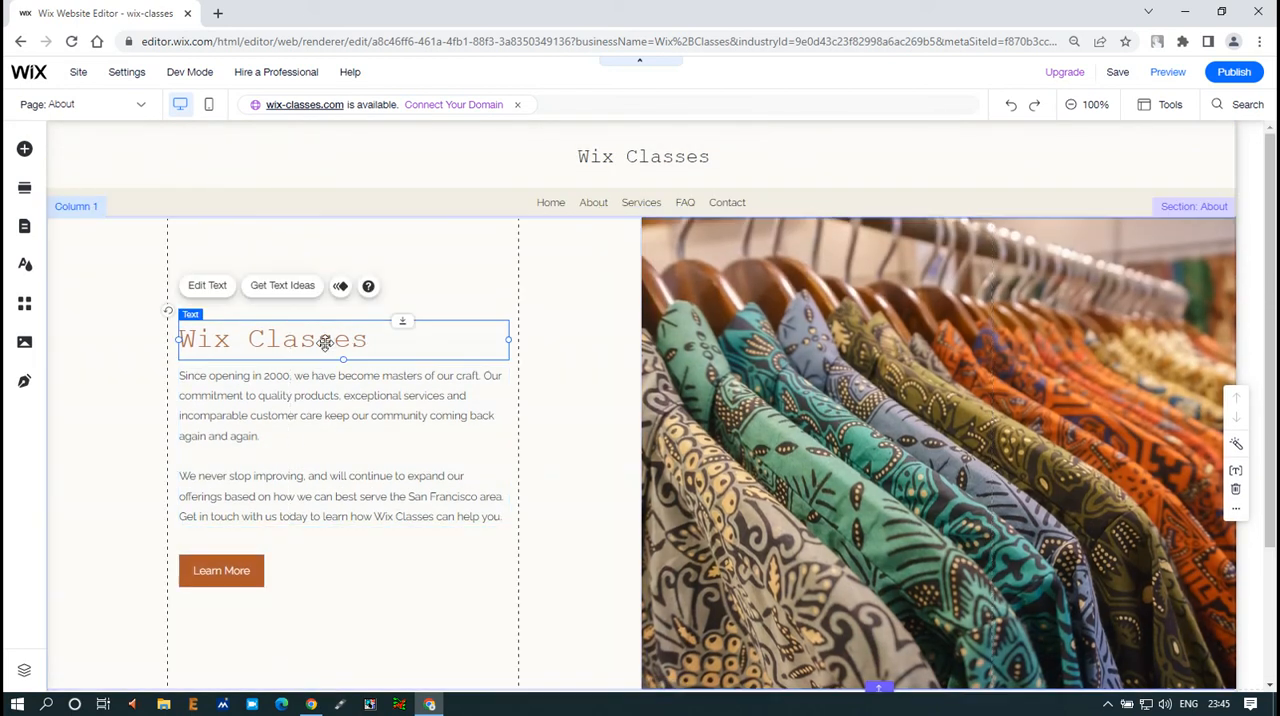
click(333, 421)
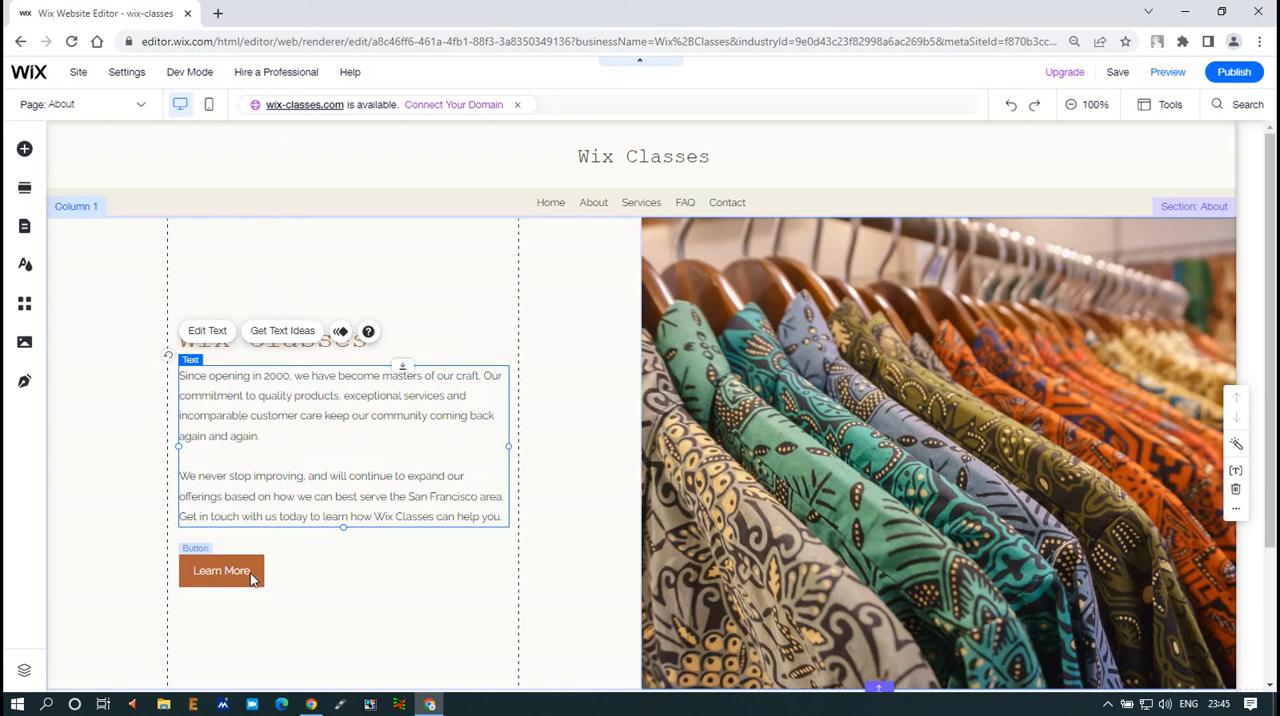